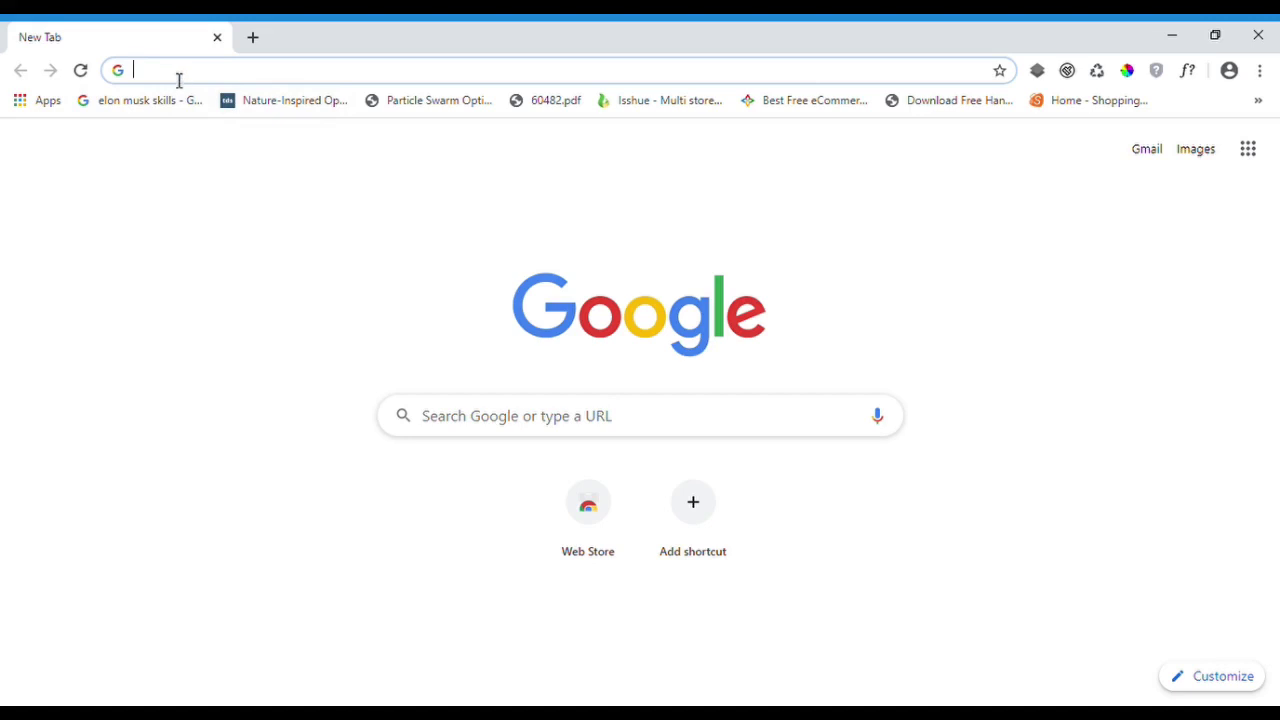
- Search for google.classroom, open the Classroom product page, and go to Classroom sign-in
{"action": "type", "text": "gooogle"}
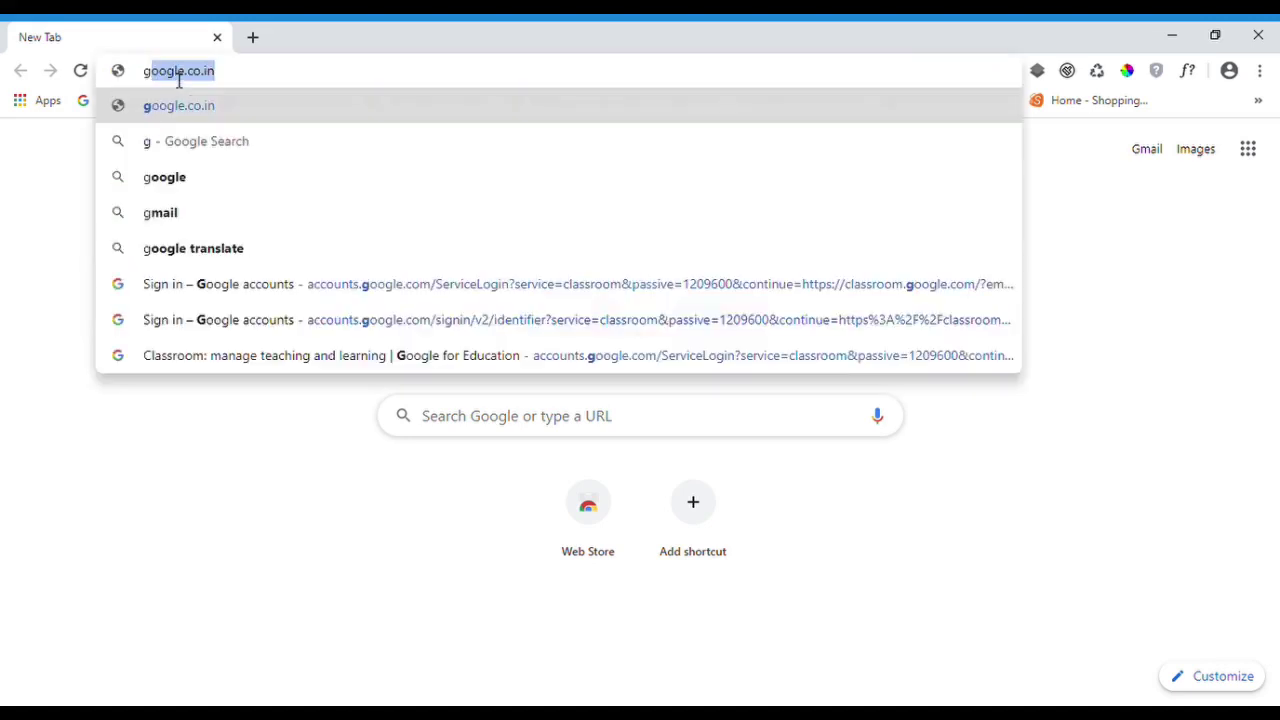
{"action": "key", "text": "BackSpace"}
{"action": "key", "text": "BackSpace"}
{"action": "key", "text": "BackSpace"}
{"action": "key", "text": "BackSpace"}
{"action": "type", "text": "gle.clas"}
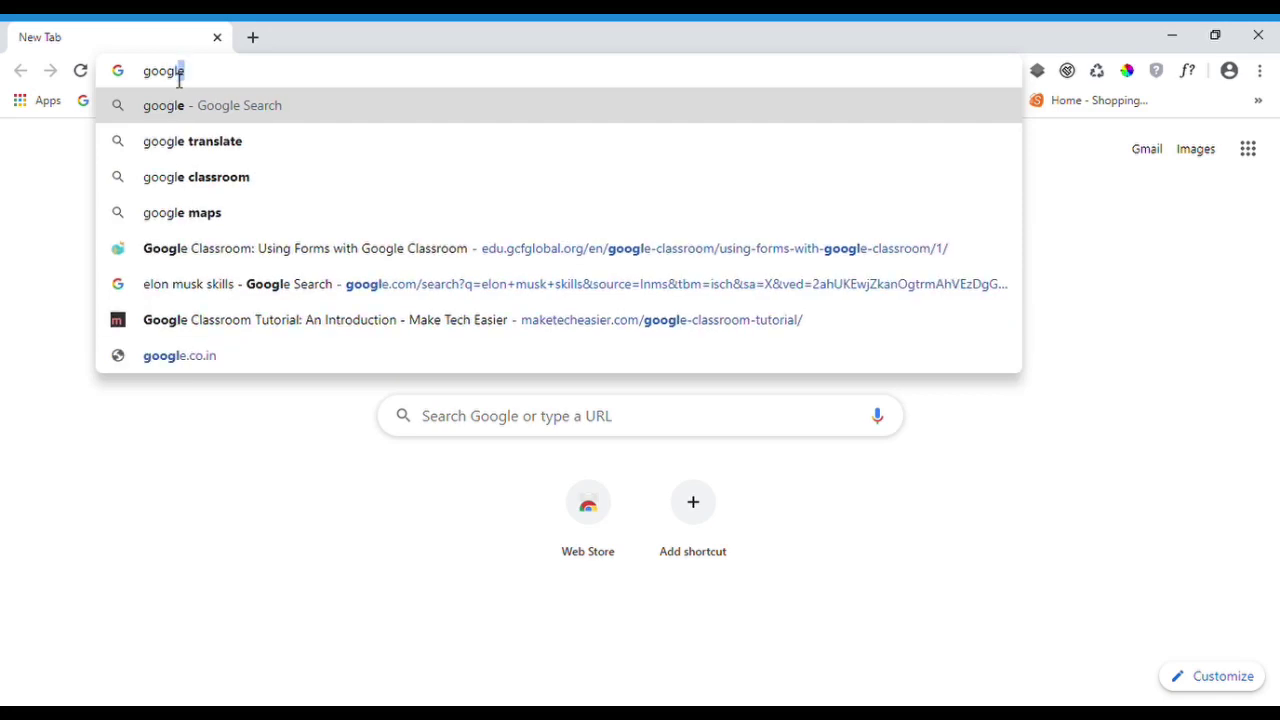
{"action": "type", "text": "sroom"}
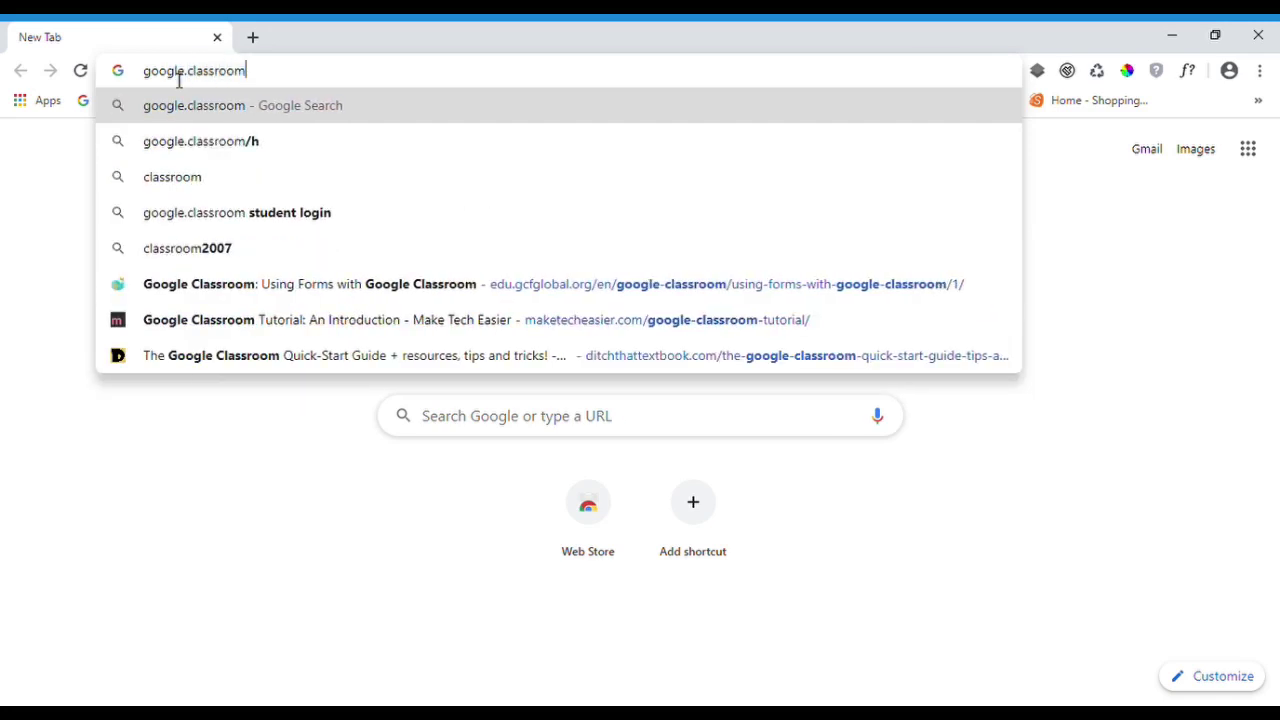
{"action": "key", "text": "Return"}
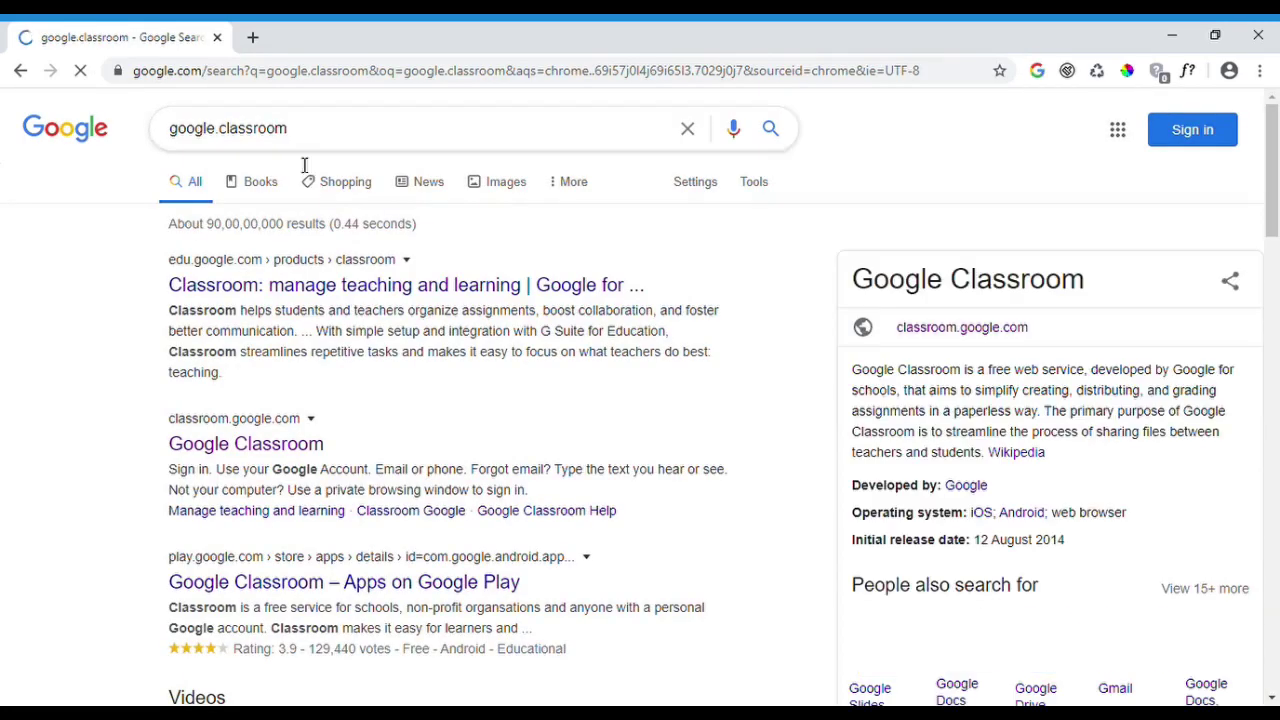
{"action": "left_click", "coordinate": [248, 447]}
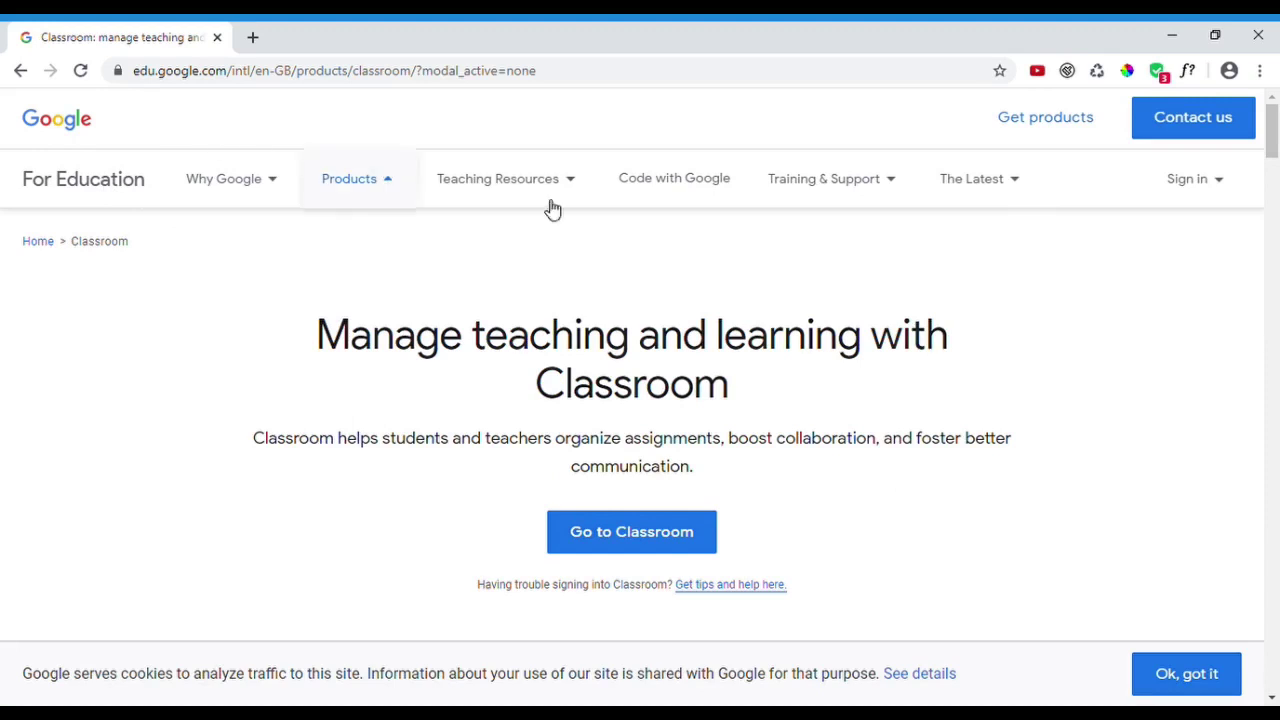
{"action": "left_click", "coordinate": [670, 550]}
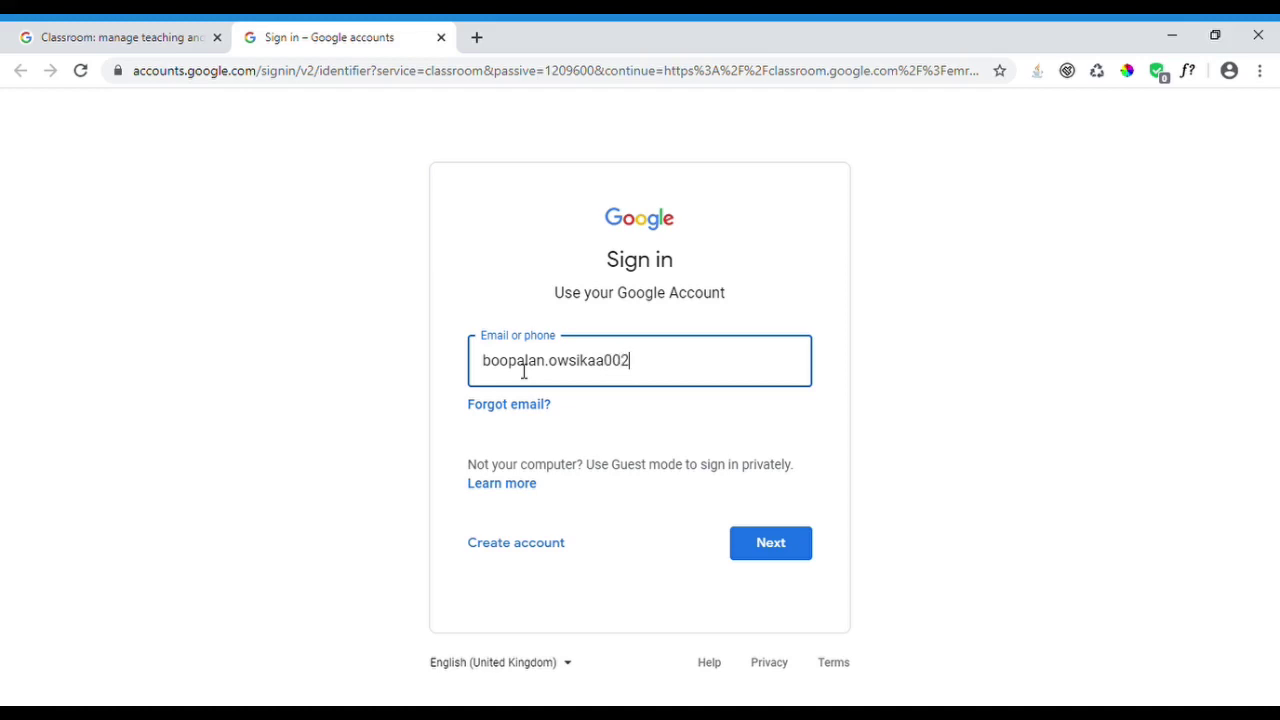
- Sign in with the teacher account's e-mail and password, then close the old product-page tab
{"action": "key", "text": "Return"}
{"action": "type", "text": "••"}
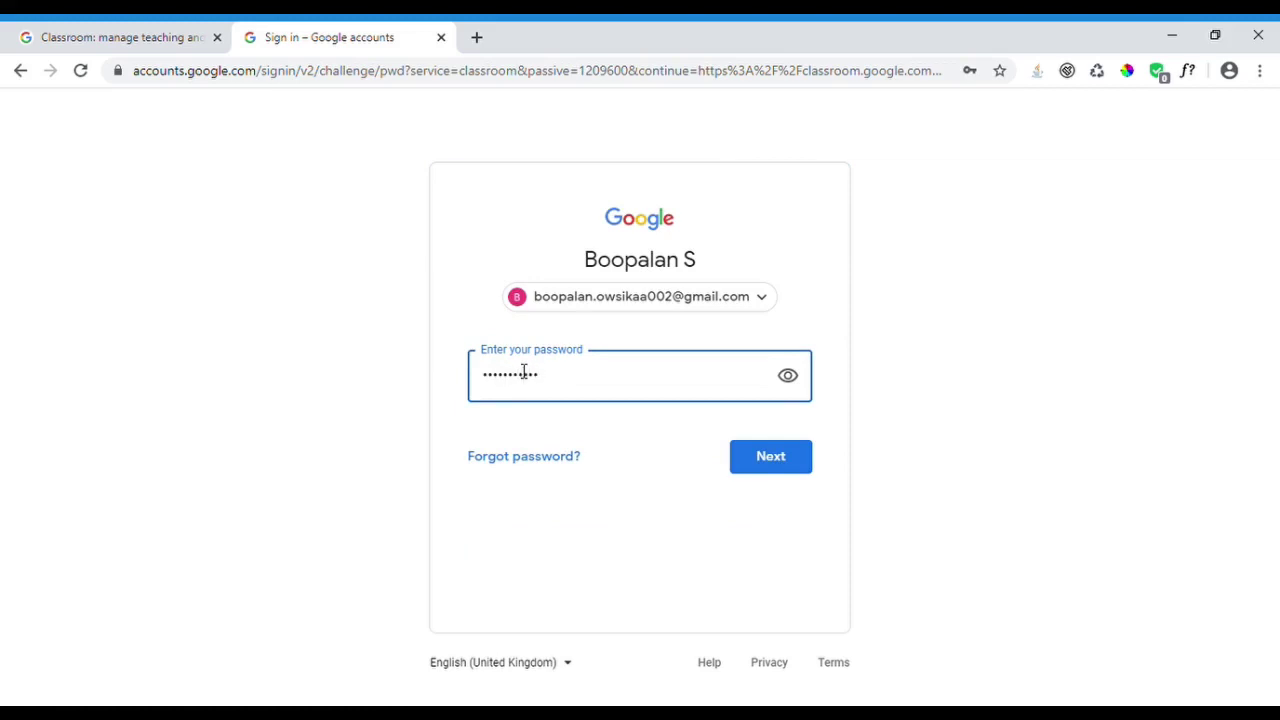
{"action": "key", "text": "Return"}
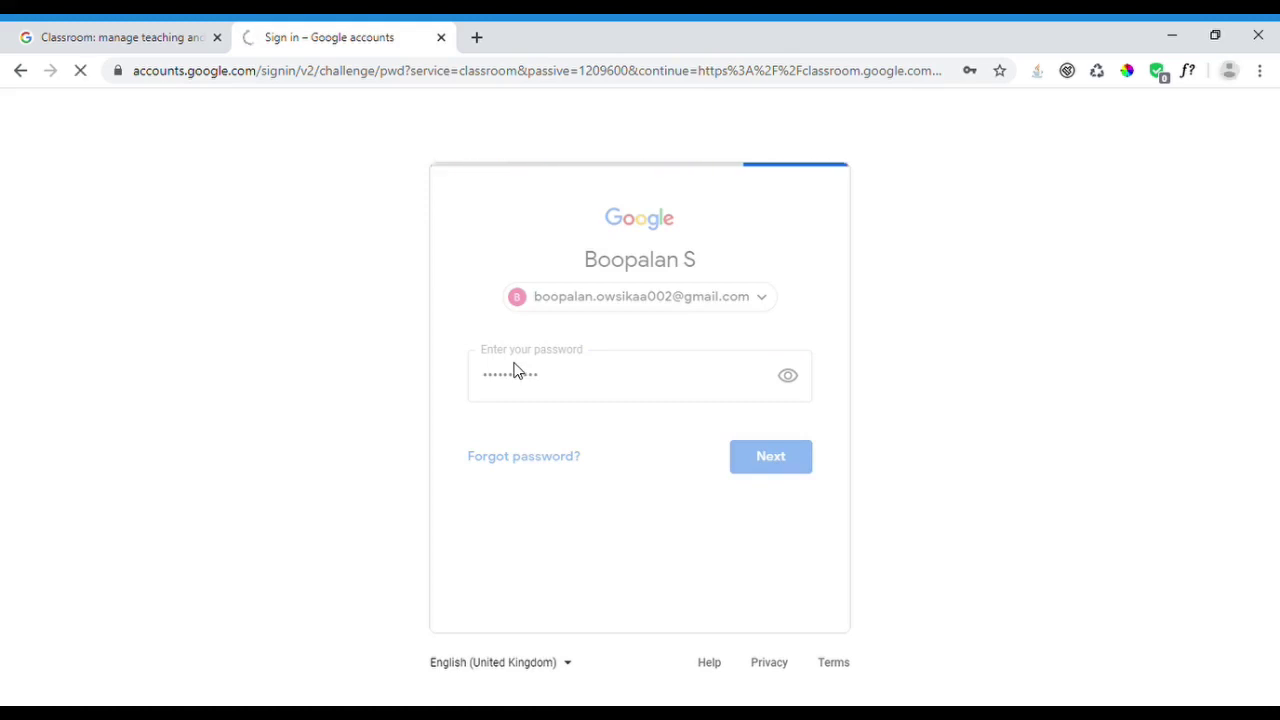
{"action": "left_click", "coordinate": [216, 39]}
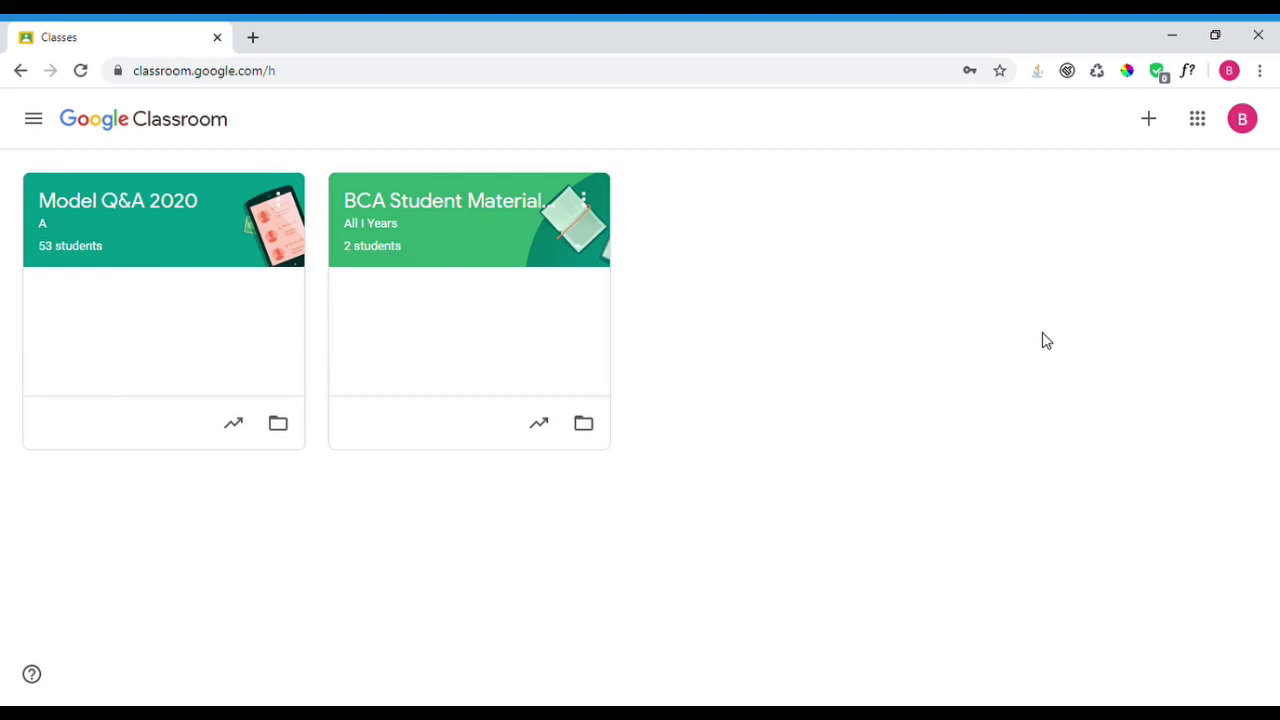
- Open the create-or-join class options from the + button on the Classes page
{"action": "left_click", "coordinate": [1150, 122]}
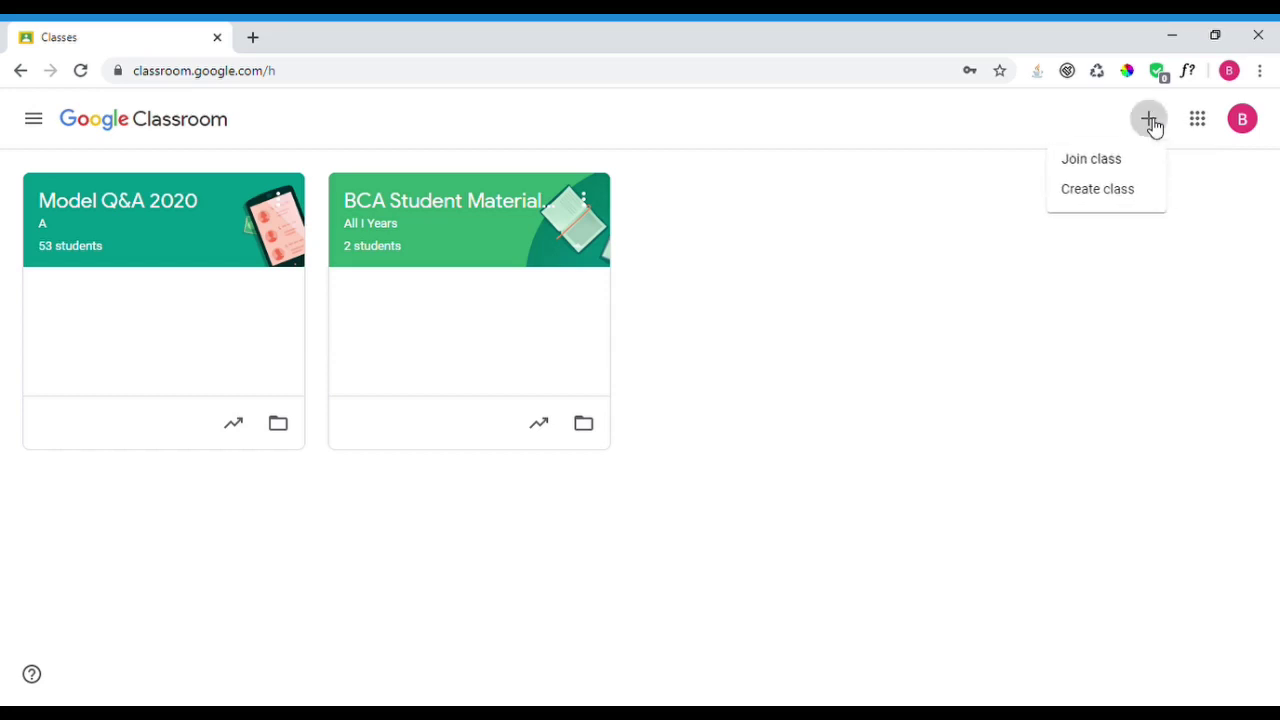
- Create class I BCA with section A, subject Even Semester Subjects and room Online
{"action": "left_click", "coordinate": [1112, 199]}
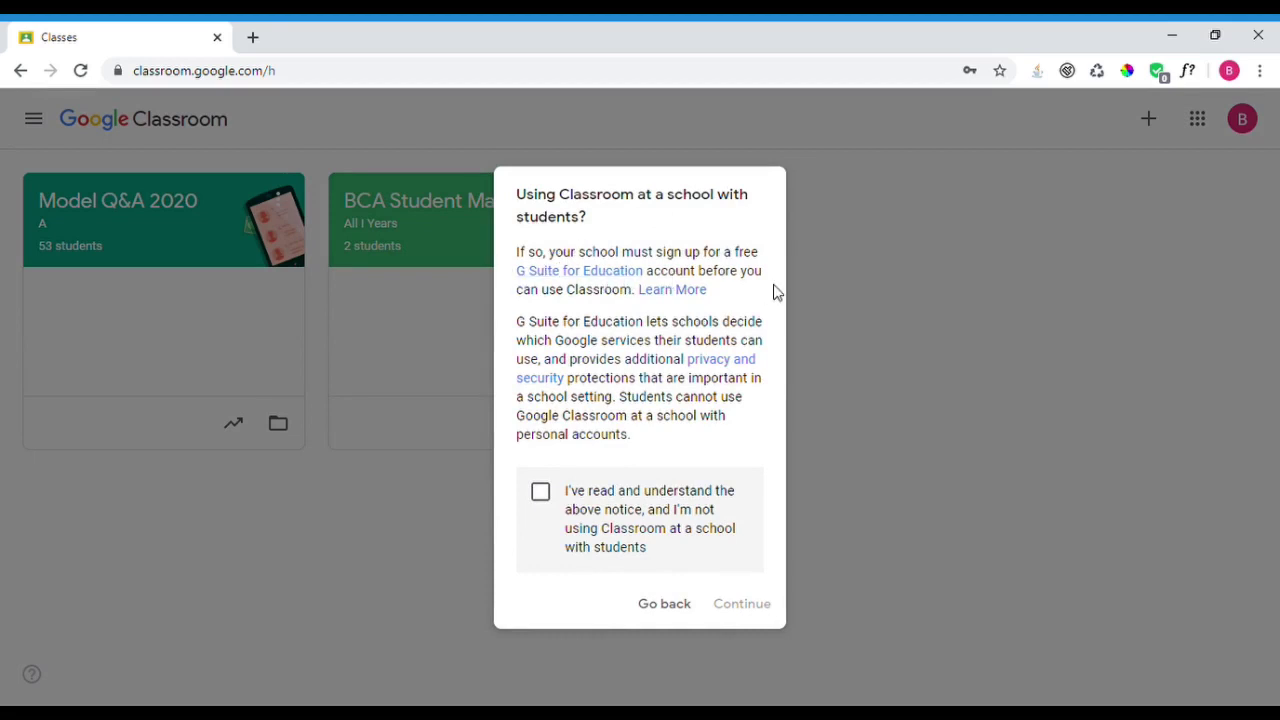
{"action": "left_click", "coordinate": [543, 495]}
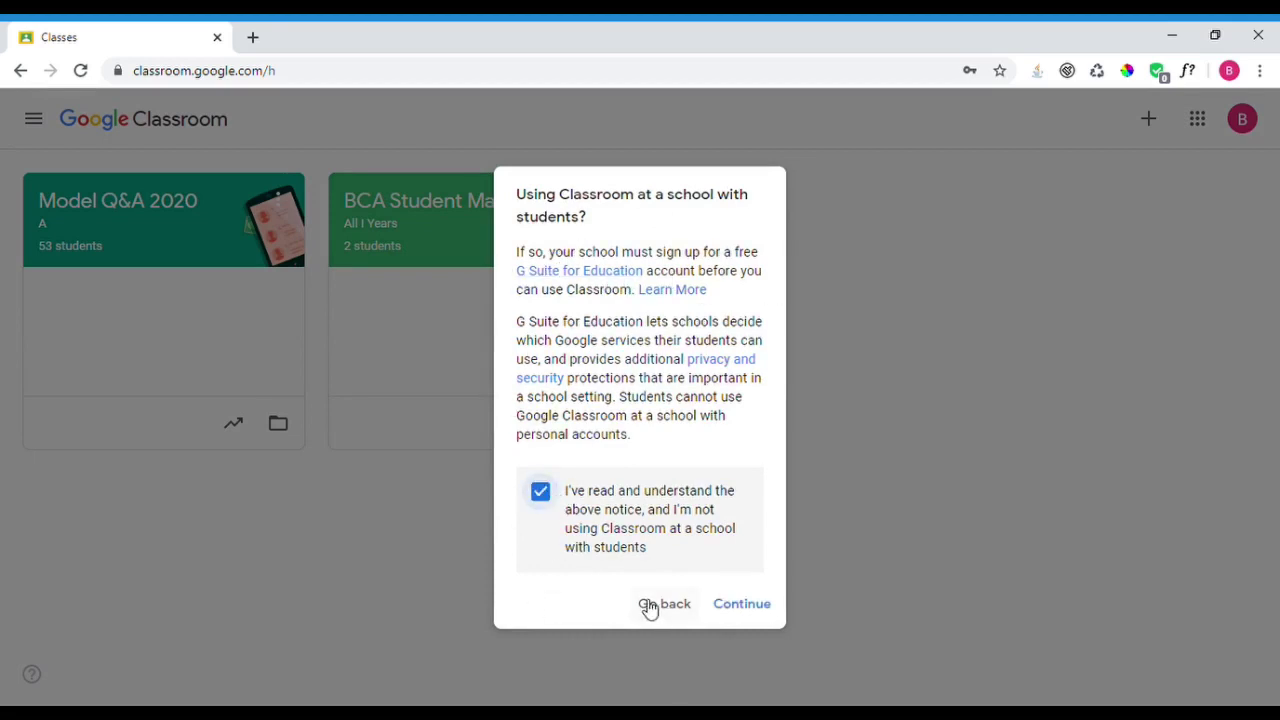
{"action": "left_click", "coordinate": [745, 608]}
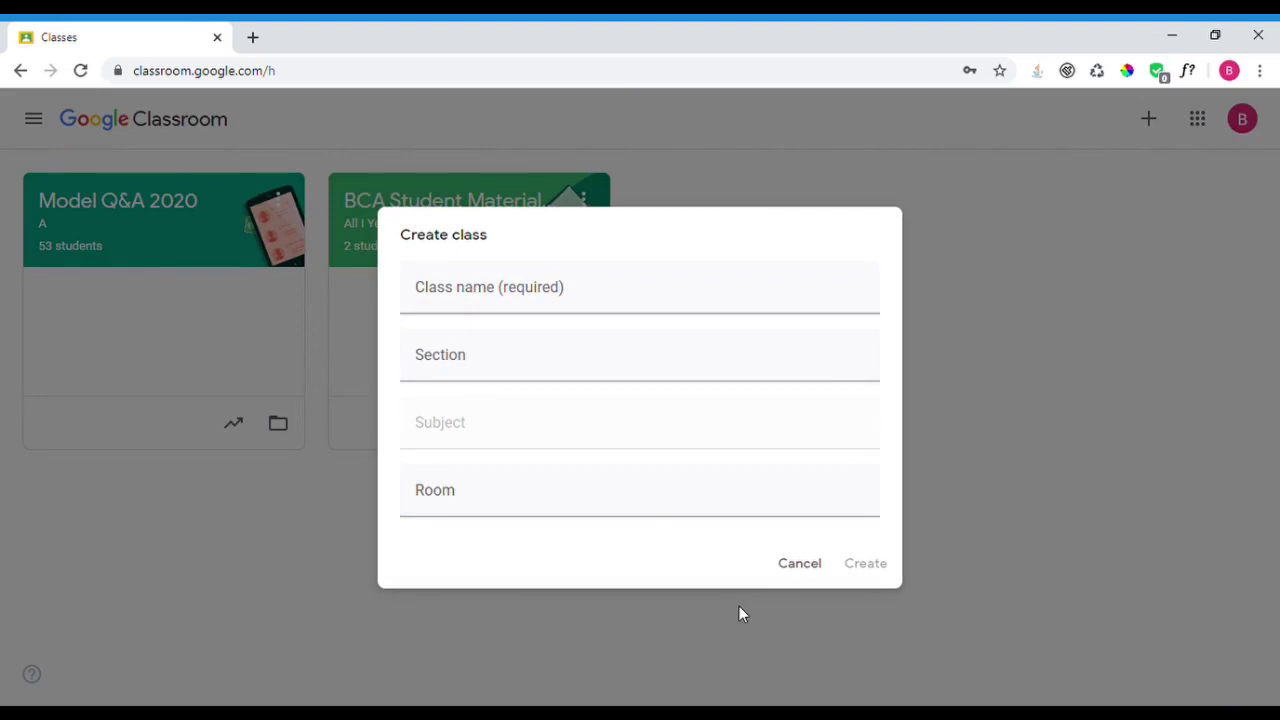
{"action": "left_click", "coordinate": [477, 306]}
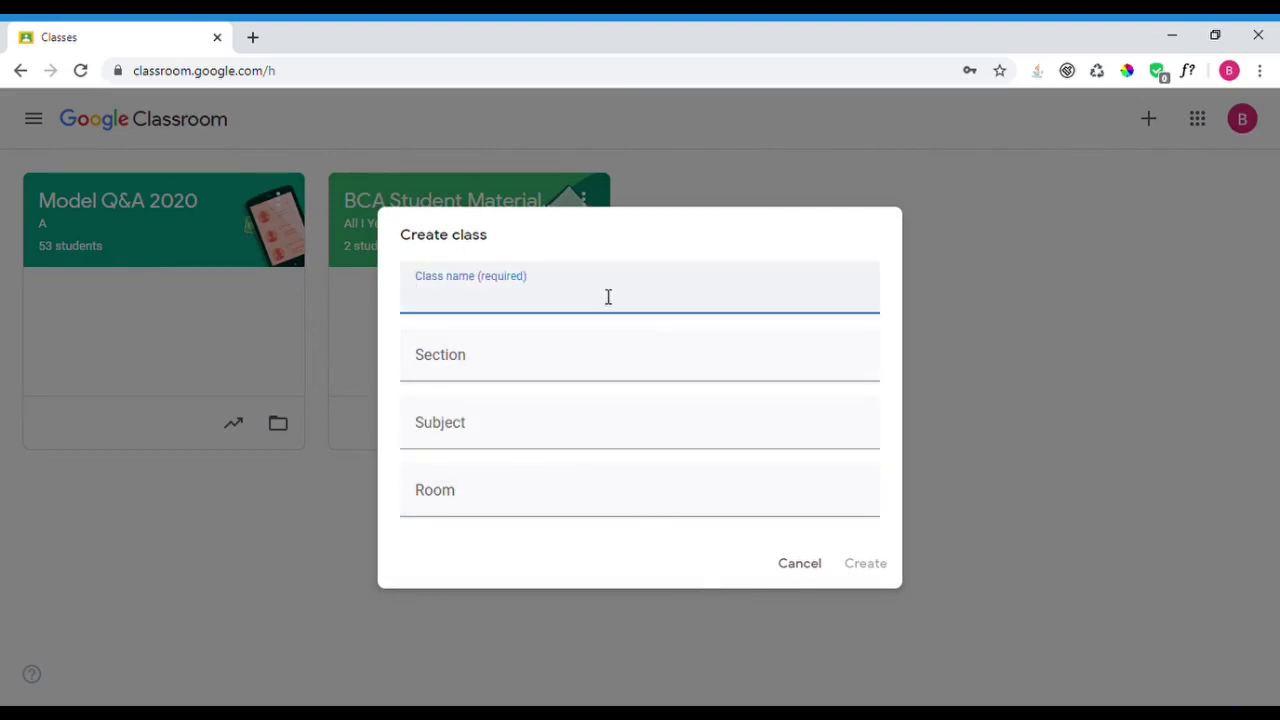
{"action": "type", "text": "I BCA"}
{"action": "left_click", "coordinate": [565, 360]}
{"action": "type", "text": "A"}
{"action": "left_click", "coordinate": [525, 440]}
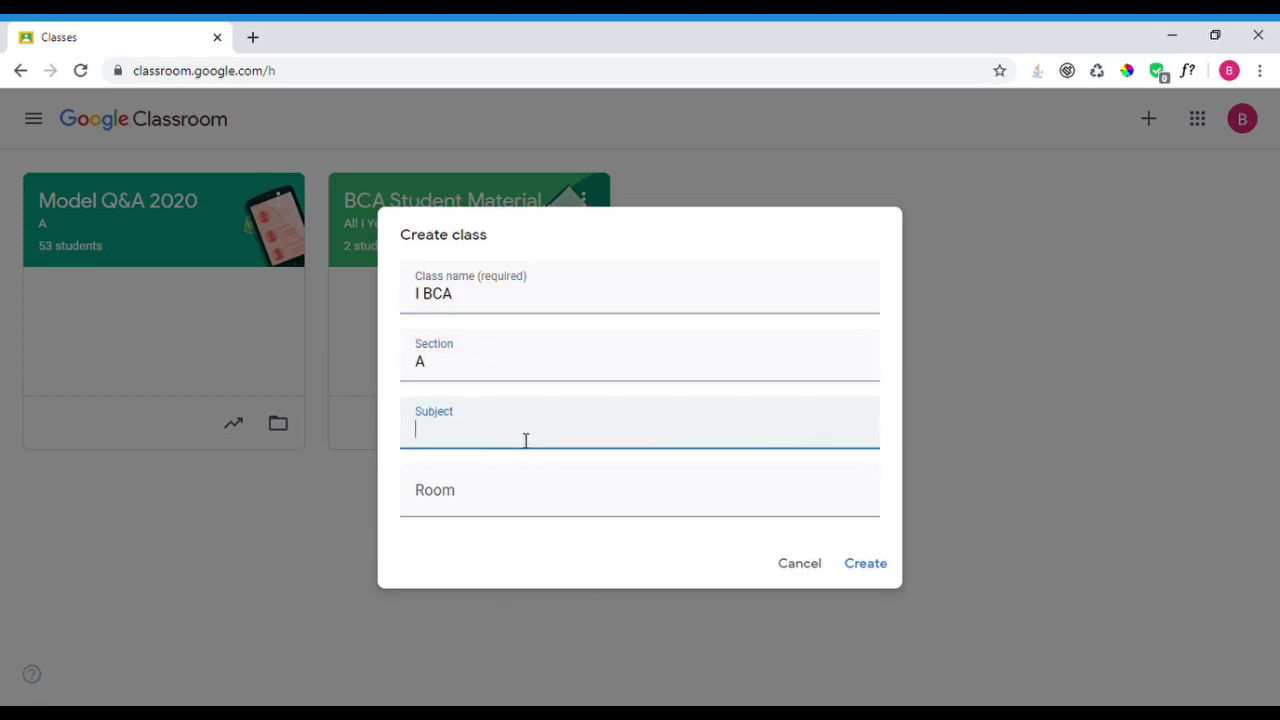
{"action": "type", "text": "Even Semester Subjects"}
{"action": "left_click", "coordinate": [547, 502]}
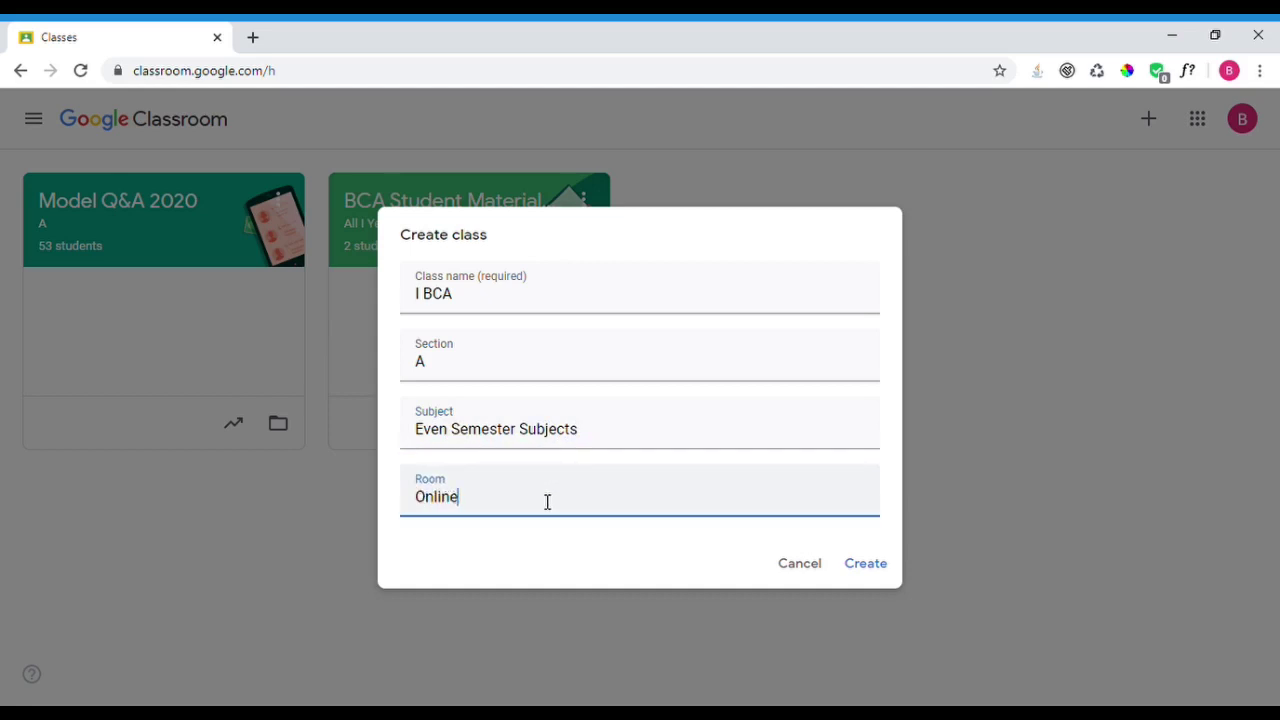
{"action": "left_click", "coordinate": [864, 564]}
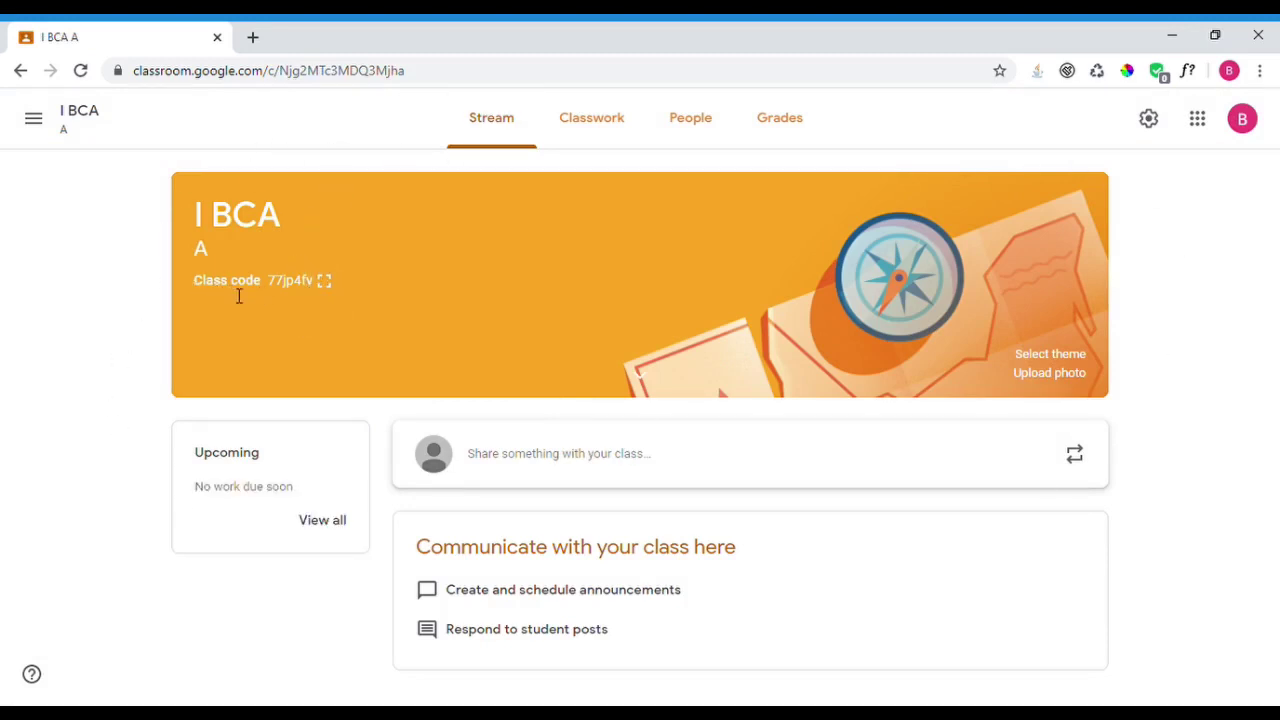
- Show the class code enlarged and full-window, close it, and open the theme gallery
{"action": "left_click", "coordinate": [324, 283]}
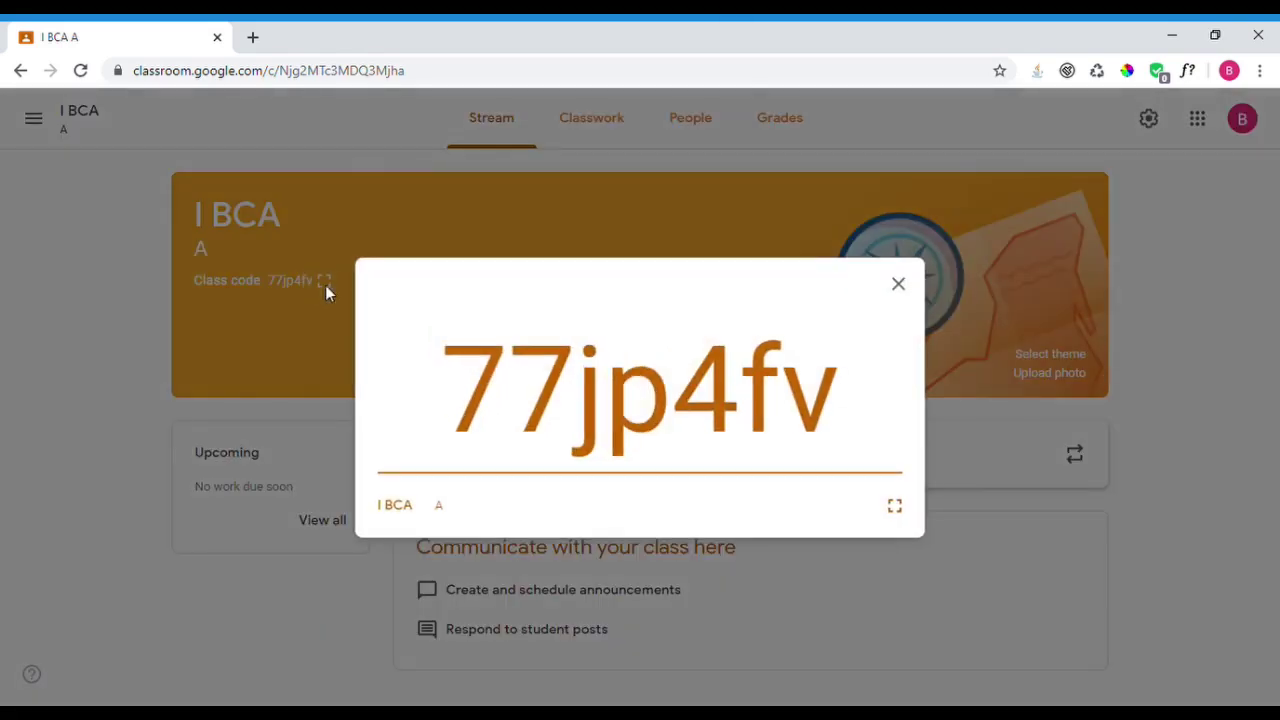
{"action": "left_click", "coordinate": [898, 512]}
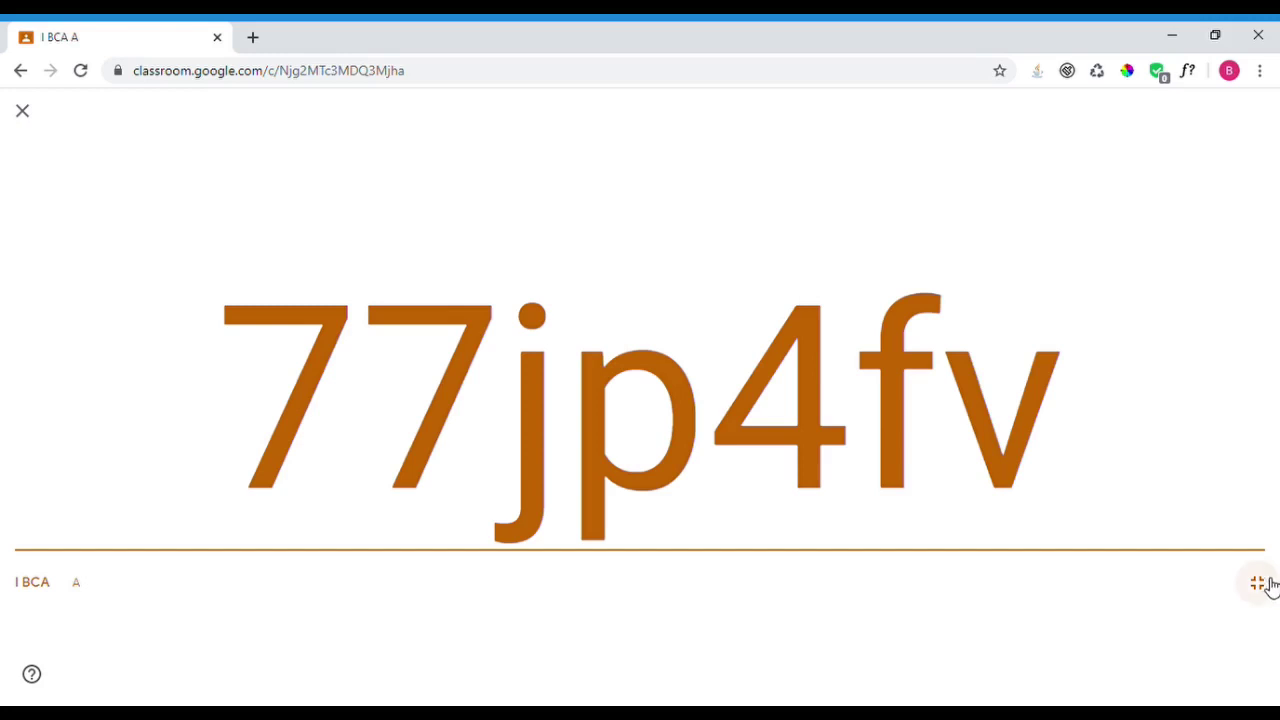
{"action": "left_click", "coordinate": [1257, 583]}
{"action": "left_click", "coordinate": [903, 288]}
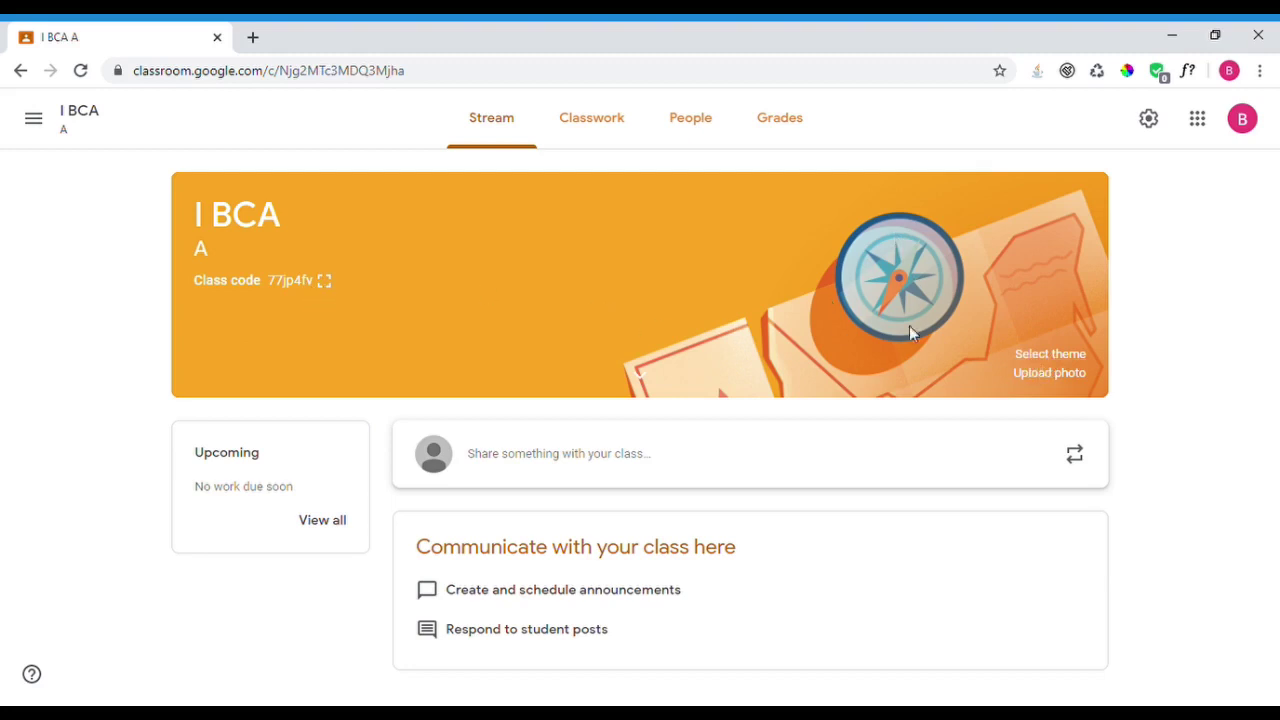
{"action": "left_click", "coordinate": [1050, 354]}
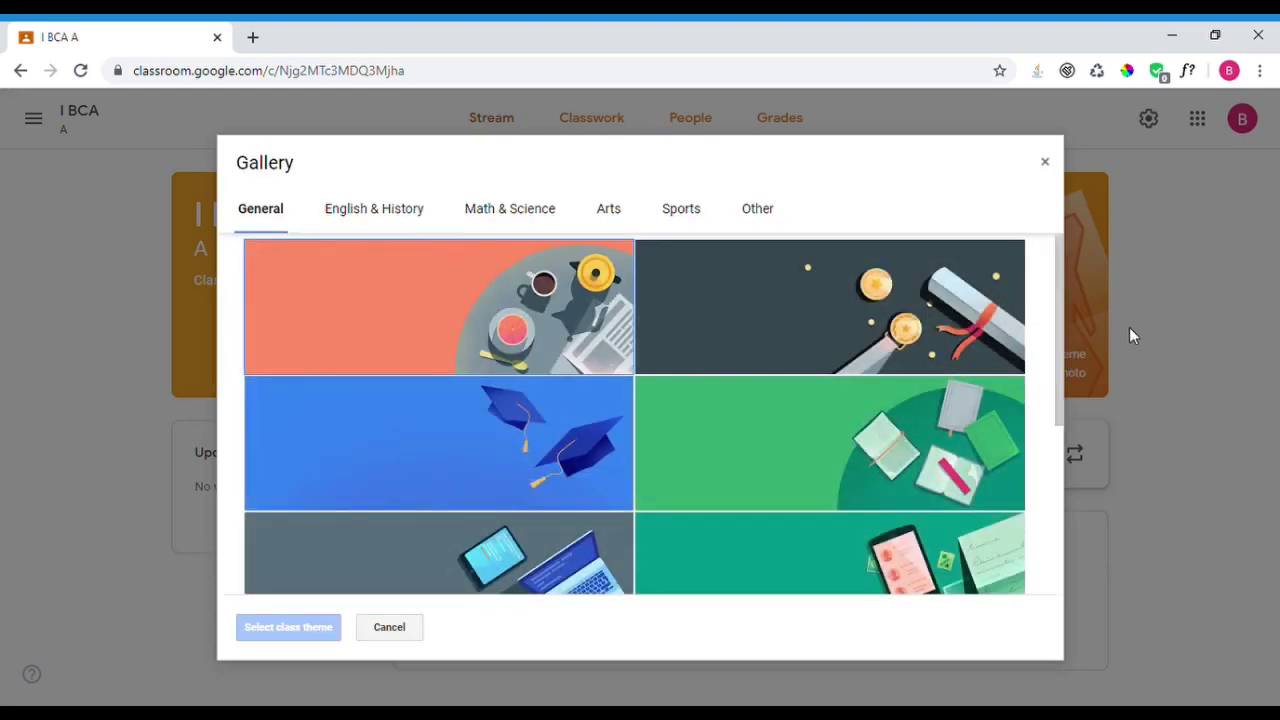
- Browse the English & History, Math & Science, Arts and Other theme categories
{"action": "left_click_drag", "start_coordinate": [1058, 288], "coordinate": [1043, 229]}
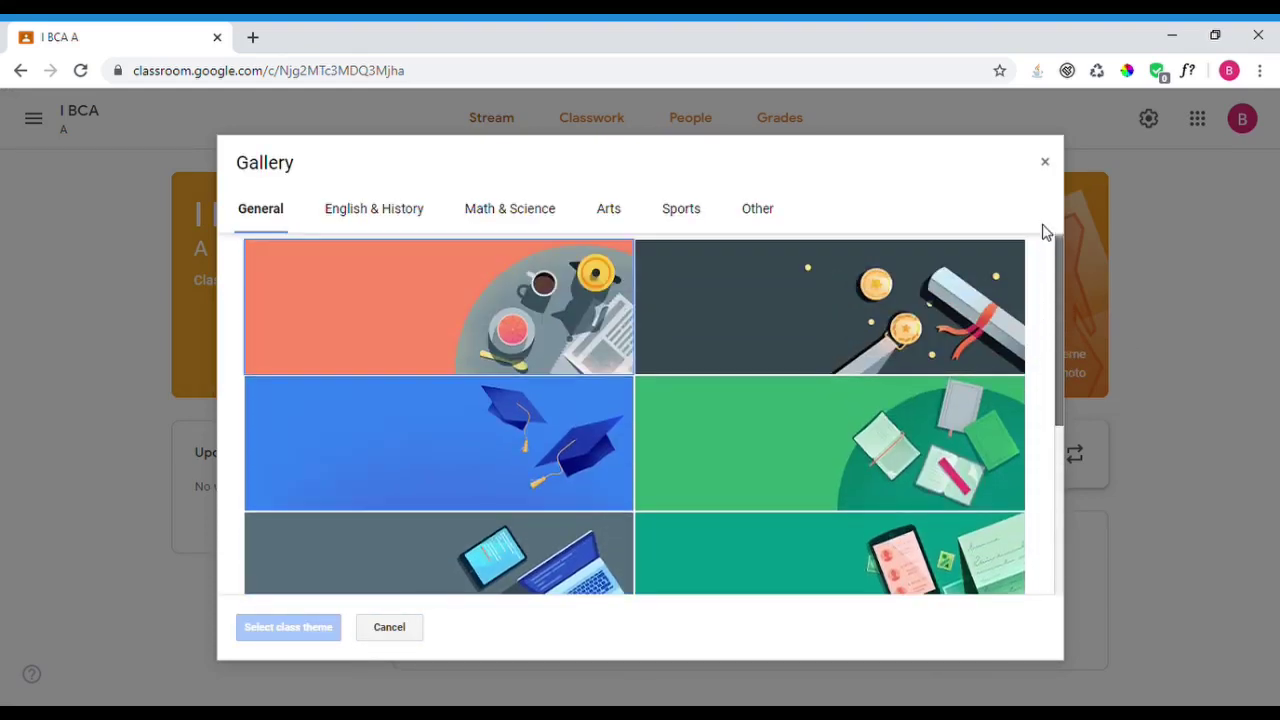
{"action": "left_click", "coordinate": [402, 218]}
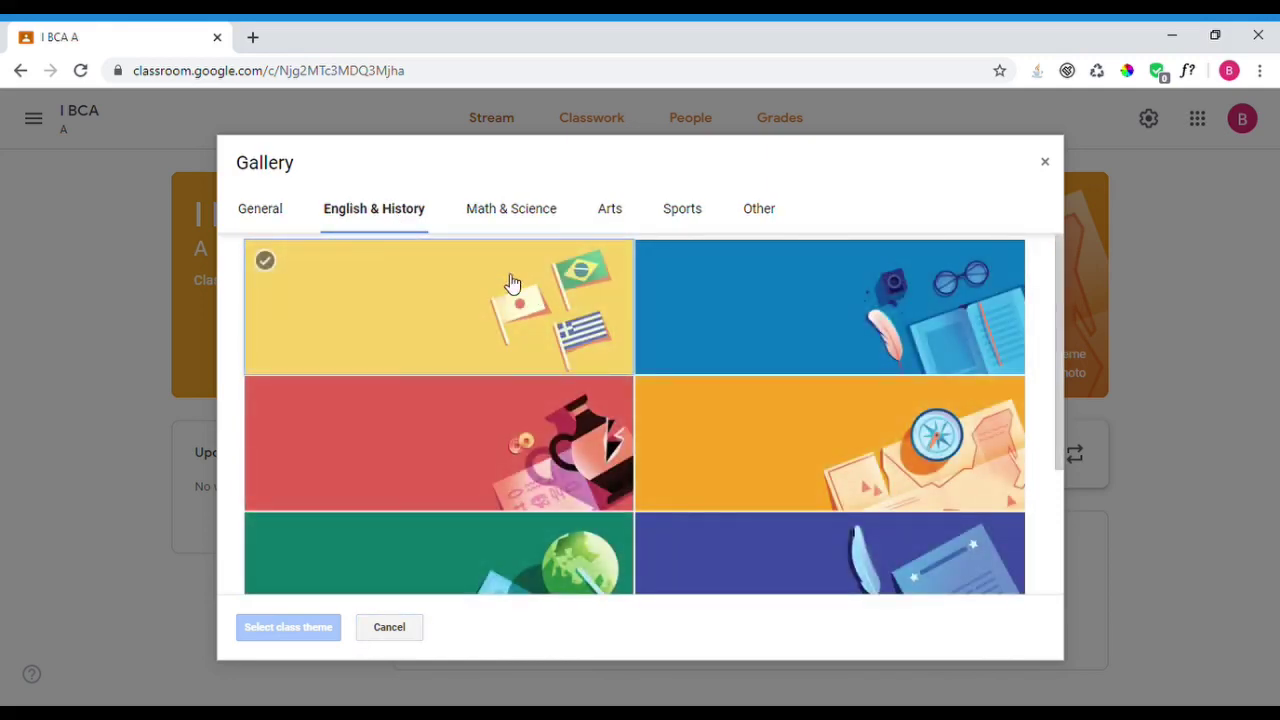
{"action": "left_click_drag", "start_coordinate": [1057, 276], "coordinate": [669, 269]}
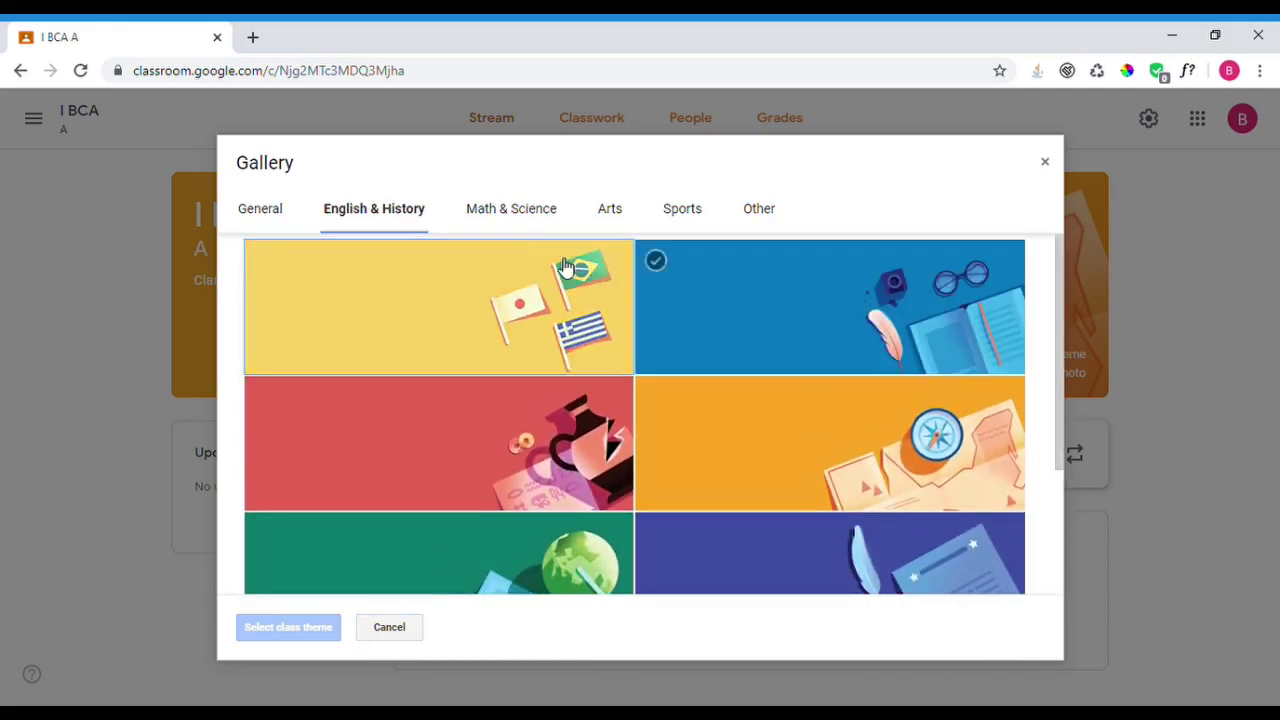
{"action": "left_click", "coordinate": [534, 217]}
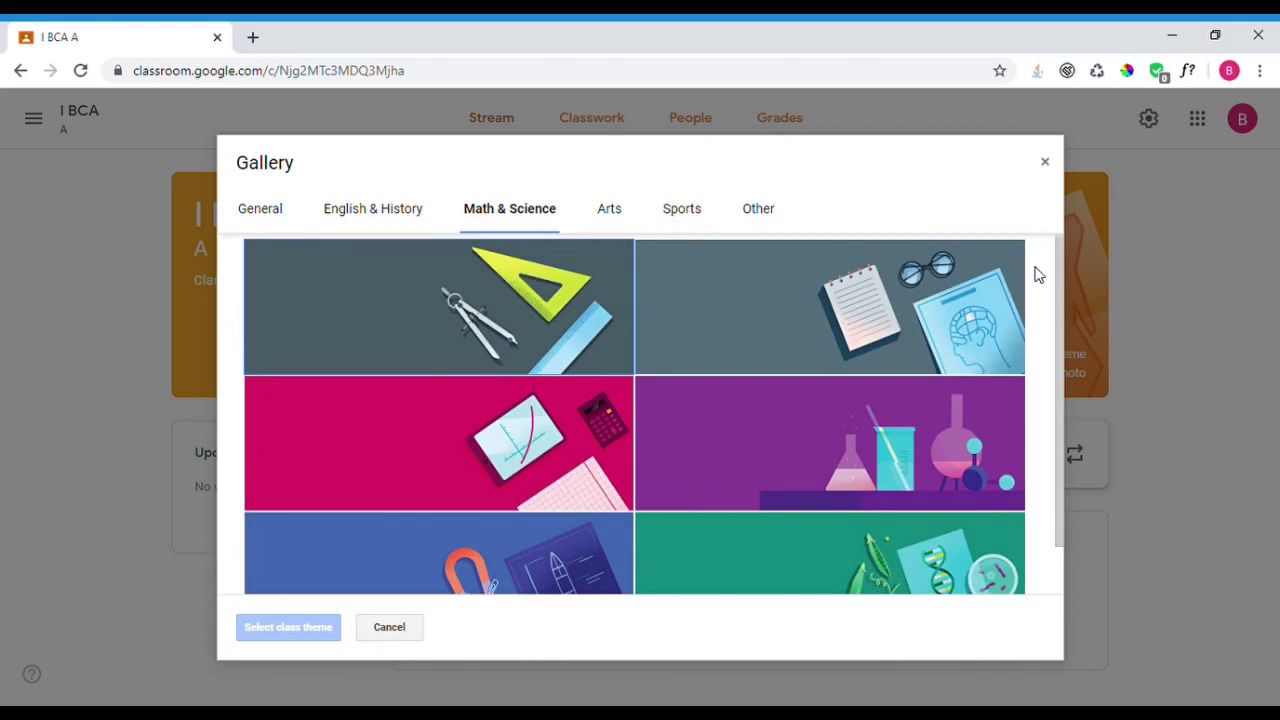
{"action": "left_click_drag", "start_coordinate": [1057, 271], "coordinate": [791, 302]}
{"action": "left_click", "coordinate": [609, 209]}
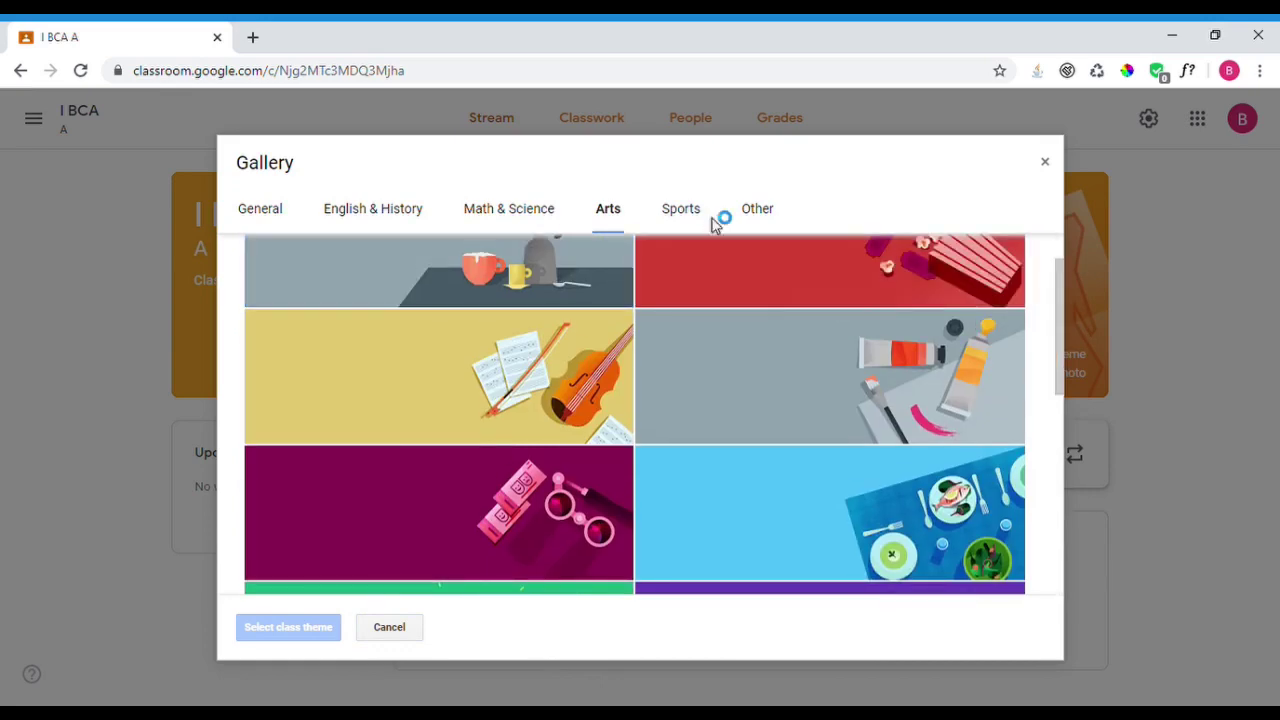
{"action": "left_click", "coordinate": [762, 212]}
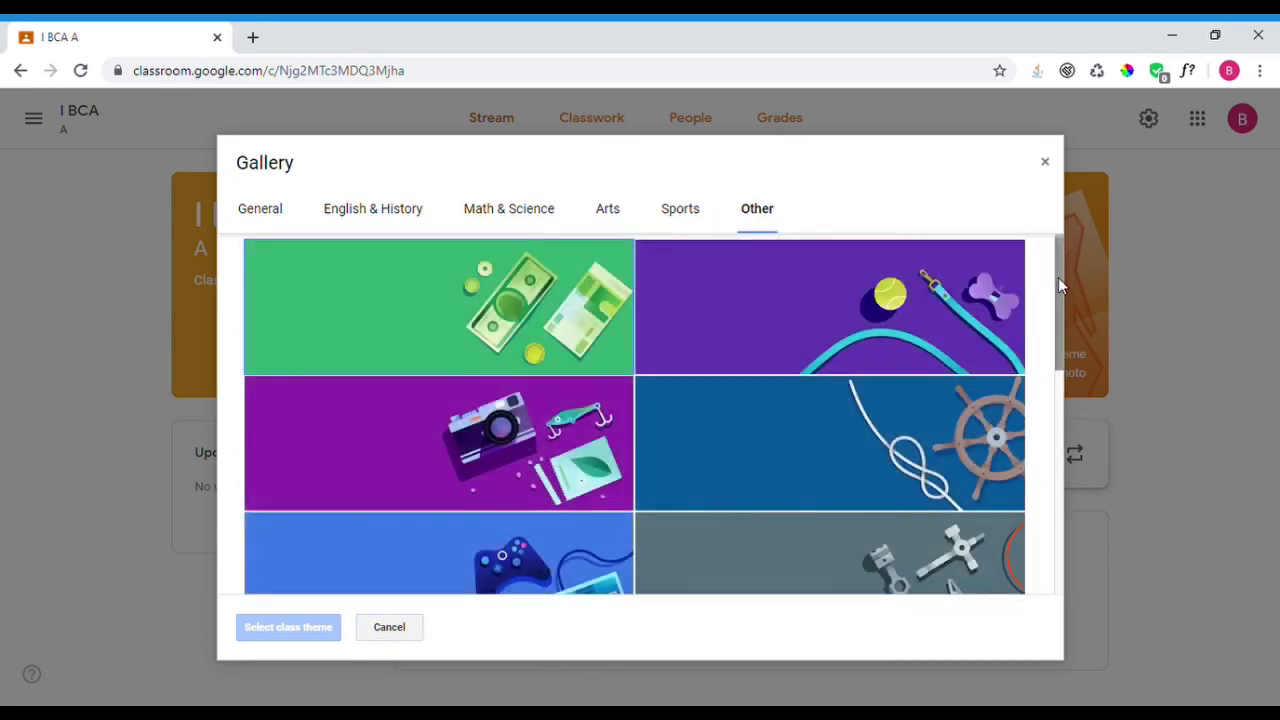
{"action": "left_click_drag", "start_coordinate": [1058, 277], "coordinate": [1020, 223]}
- Apply the green books theme from General to the class banner
{"action": "left_click", "coordinate": [283, 210]}
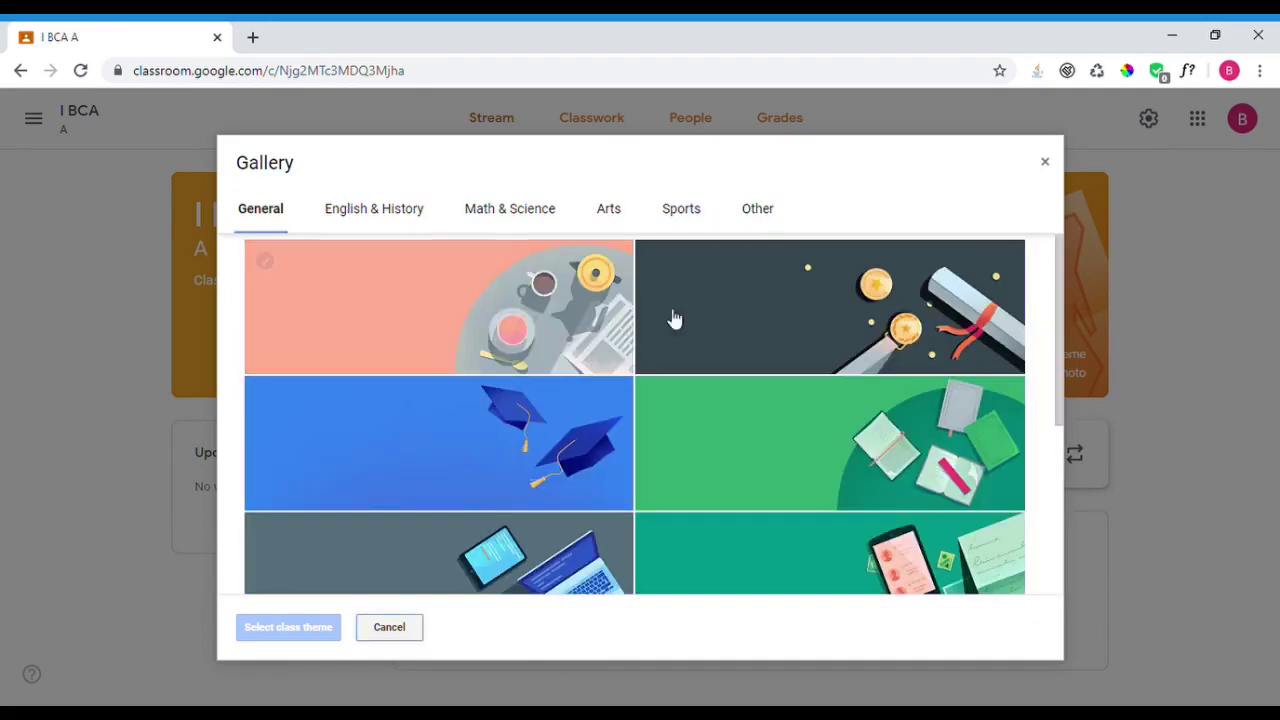
{"action": "left_click", "coordinate": [885, 460]}
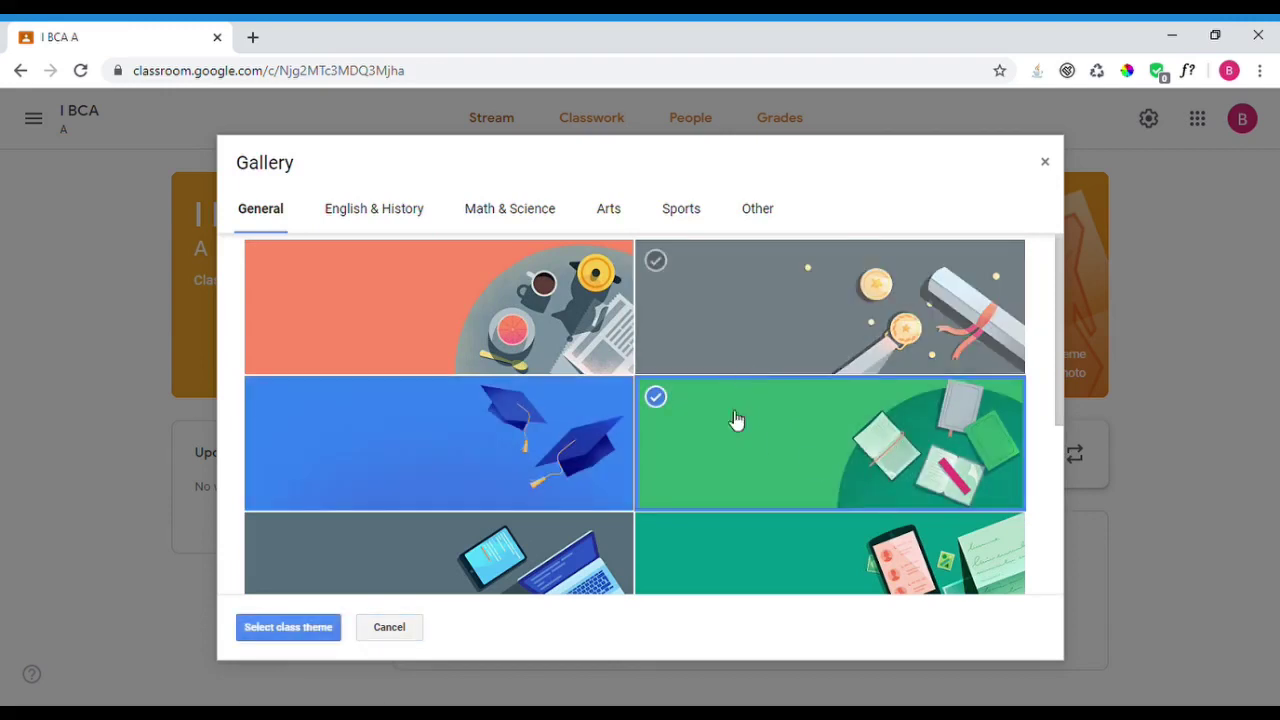
{"action": "left_click", "coordinate": [320, 630]}
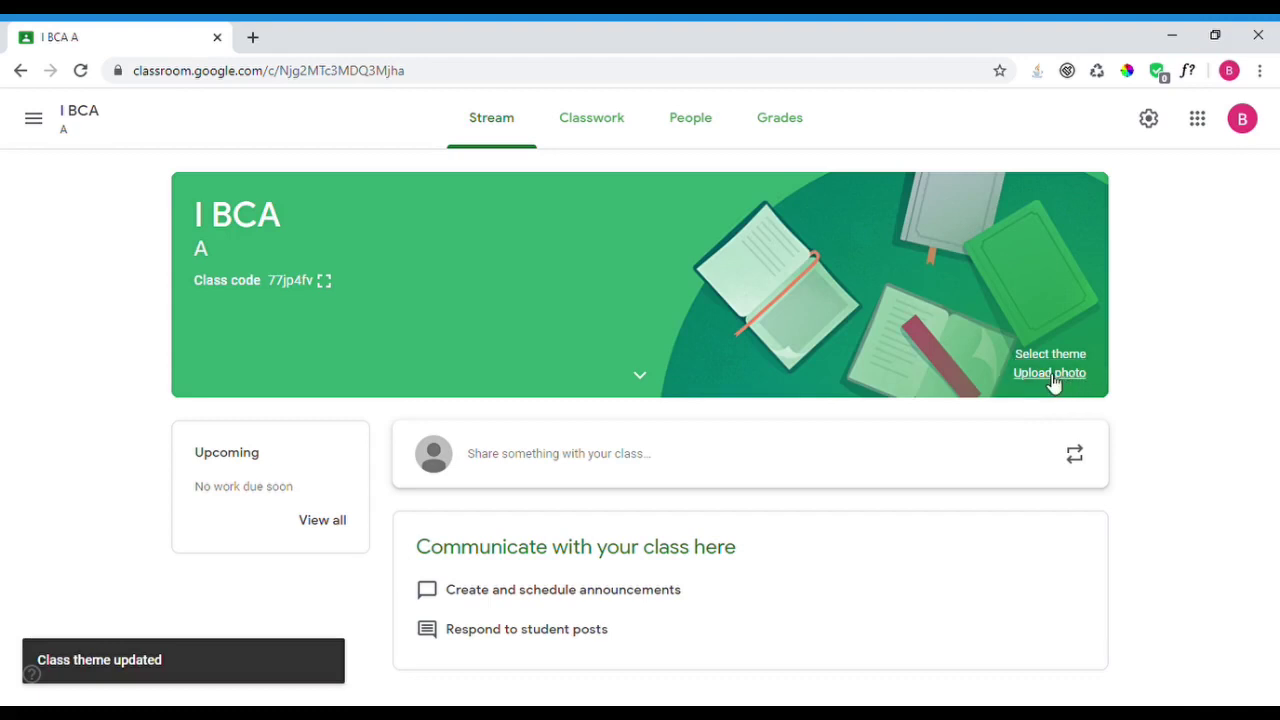
{"action": "left_click", "coordinate": [1052, 380]}
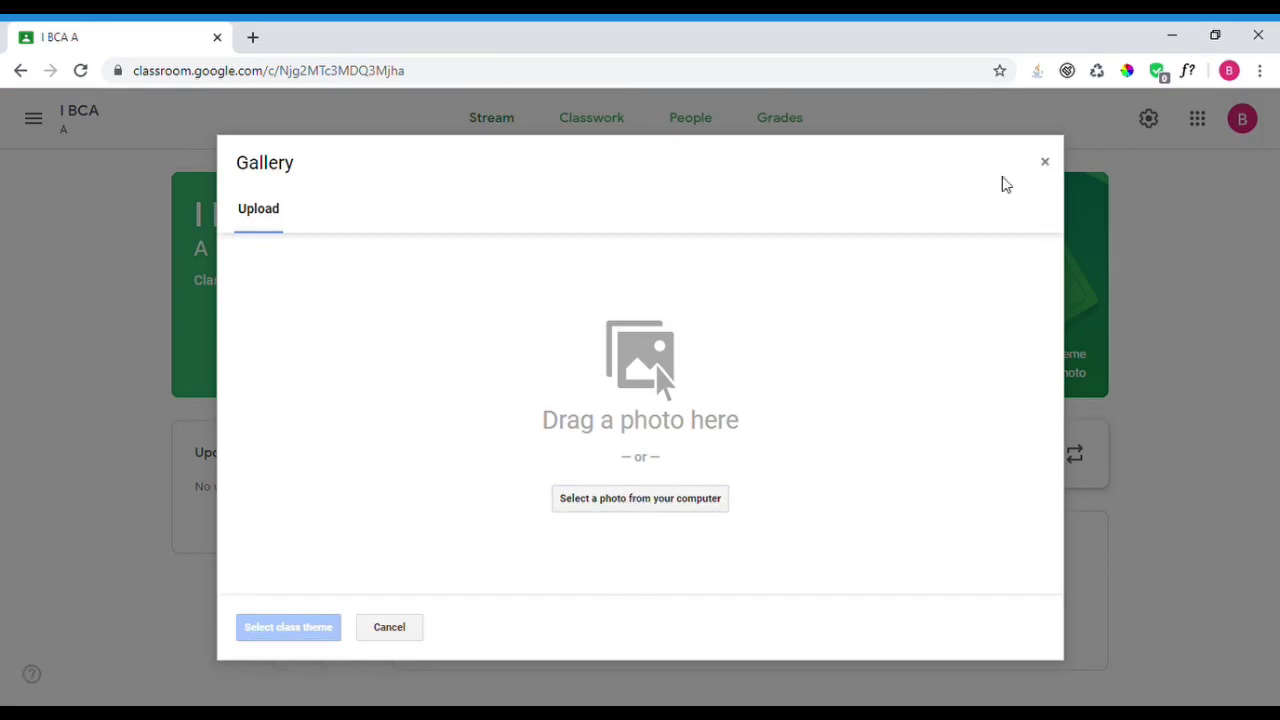
- Cancel the photo gallery without uploading and switch to the Classwork page
{"action": "left_click", "coordinate": [388, 627]}
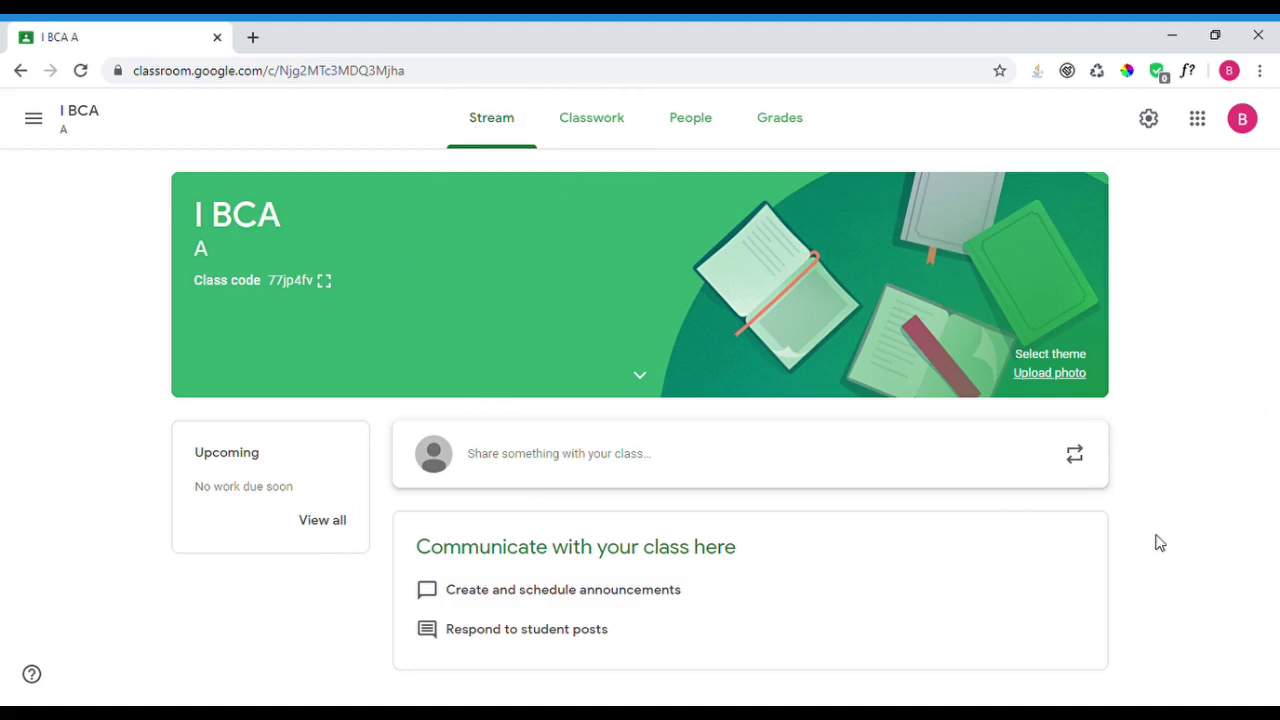
{"action": "left_click", "coordinate": [592, 134]}
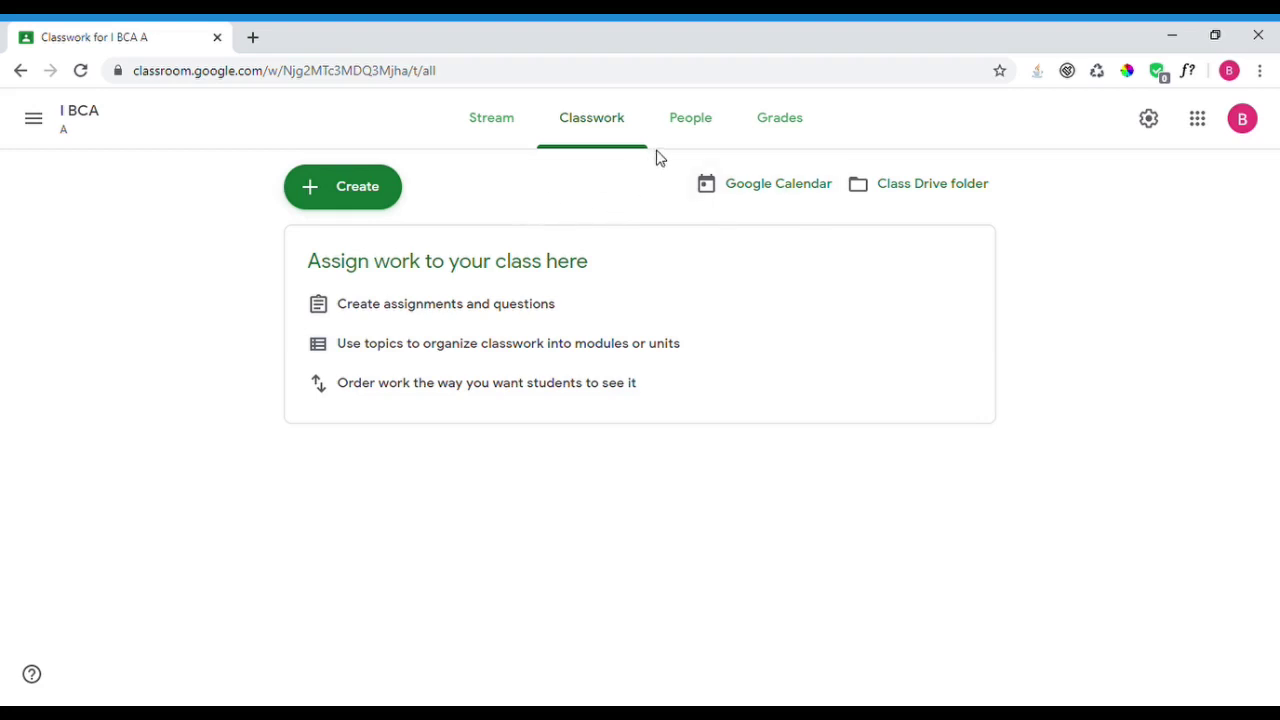
- Start adding a new topic from the Classwork Create menu
{"action": "left_click", "coordinate": [384, 204]}
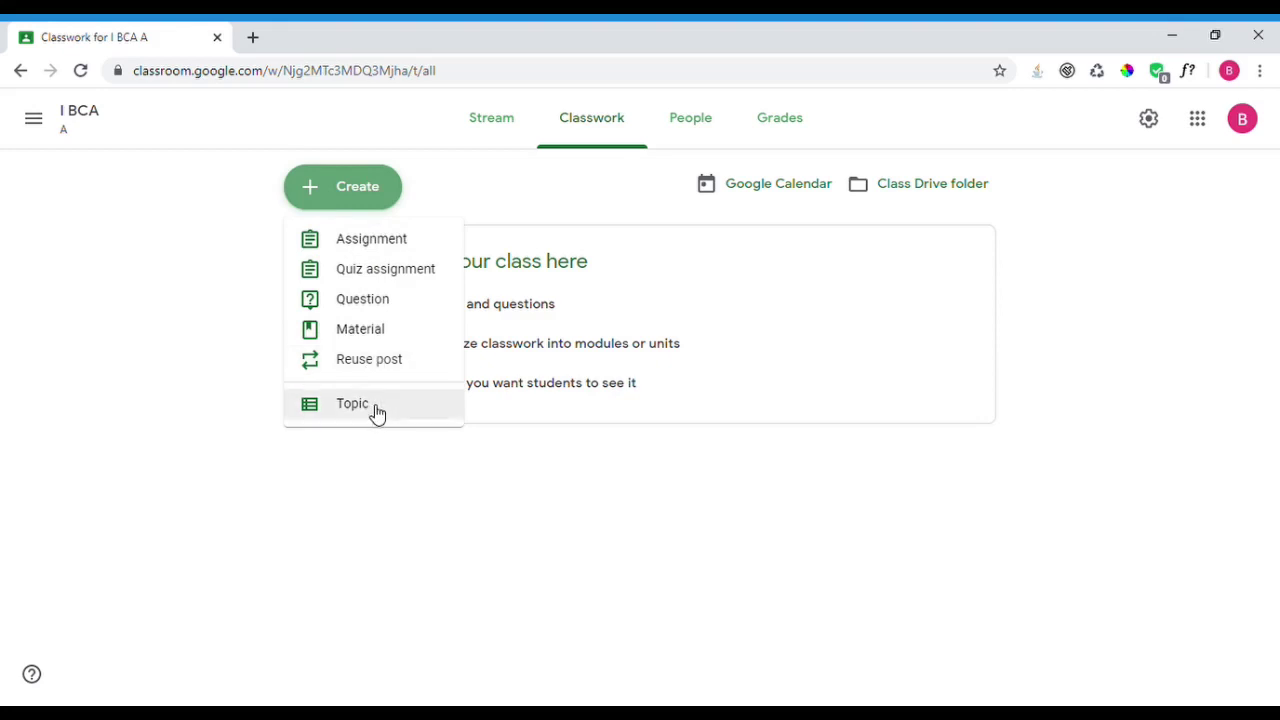
{"action": "left_click", "coordinate": [414, 388]}
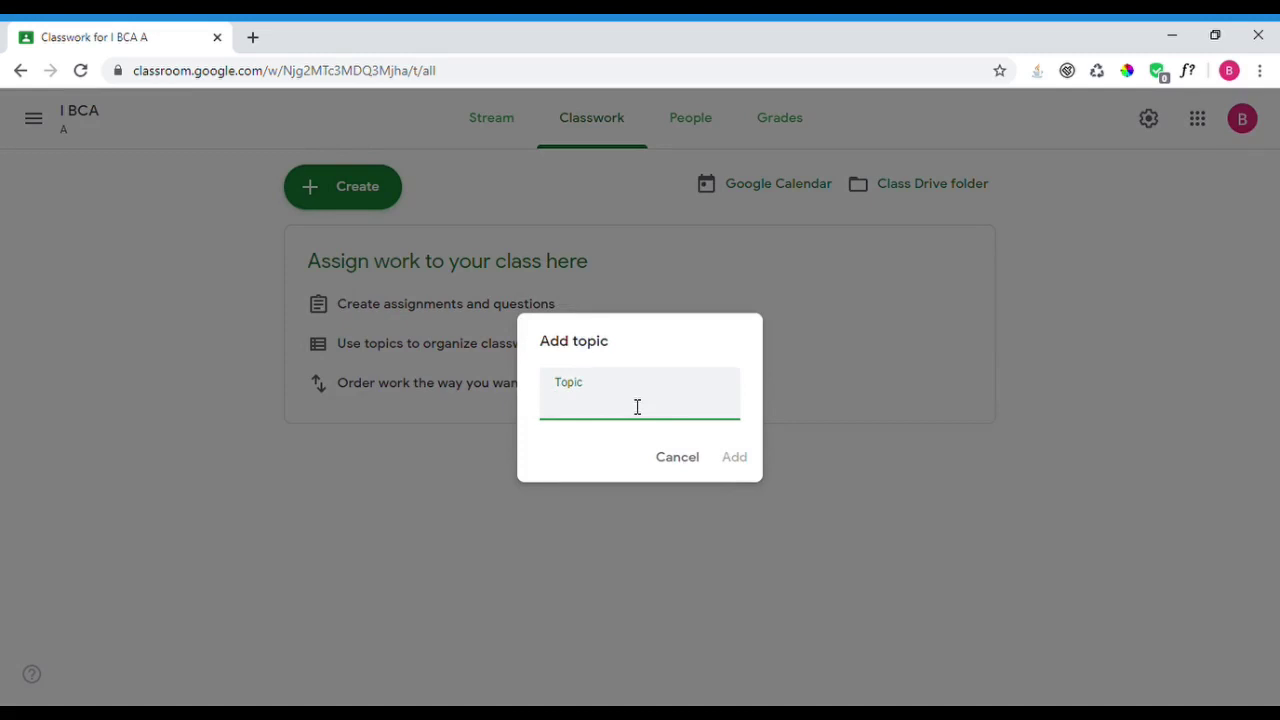
- Add the topics 'PHP Programming' and 'C++ Programming' to Classwork
{"action": "type", "text": "PHP Programming"}
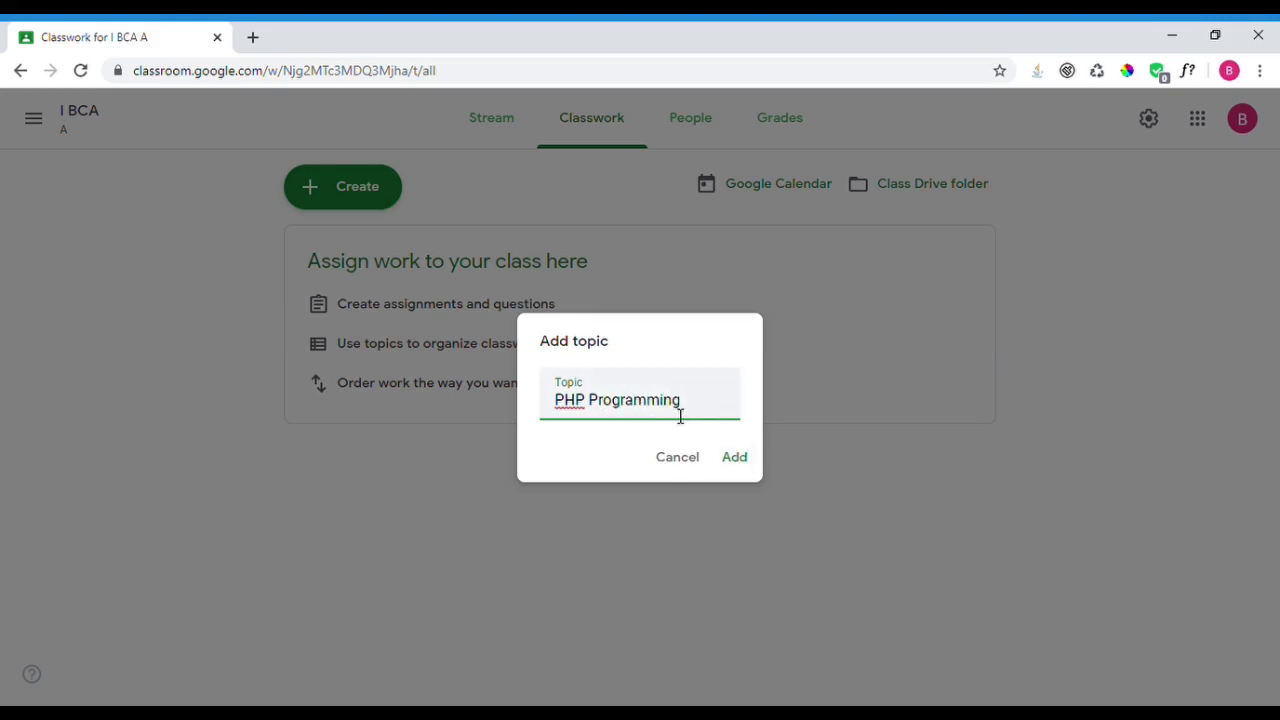
{"action": "left_click", "coordinate": [745, 465]}
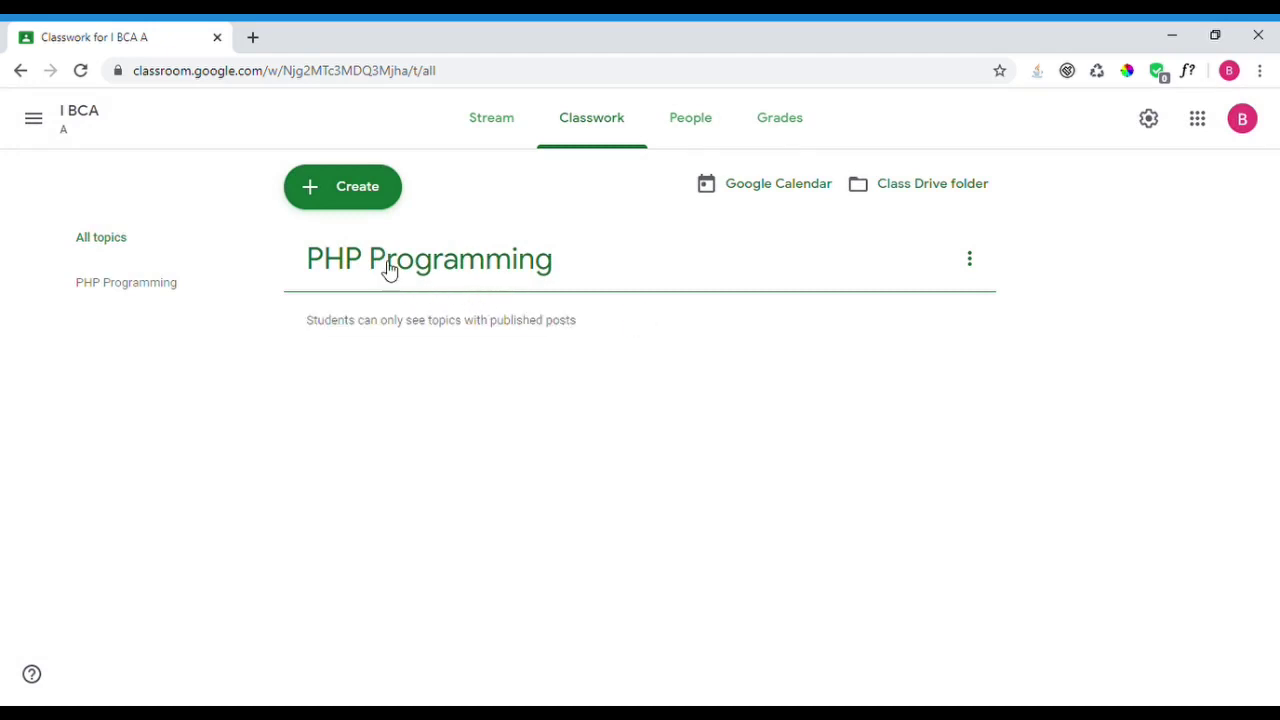
{"action": "left_click", "coordinate": [366, 199]}
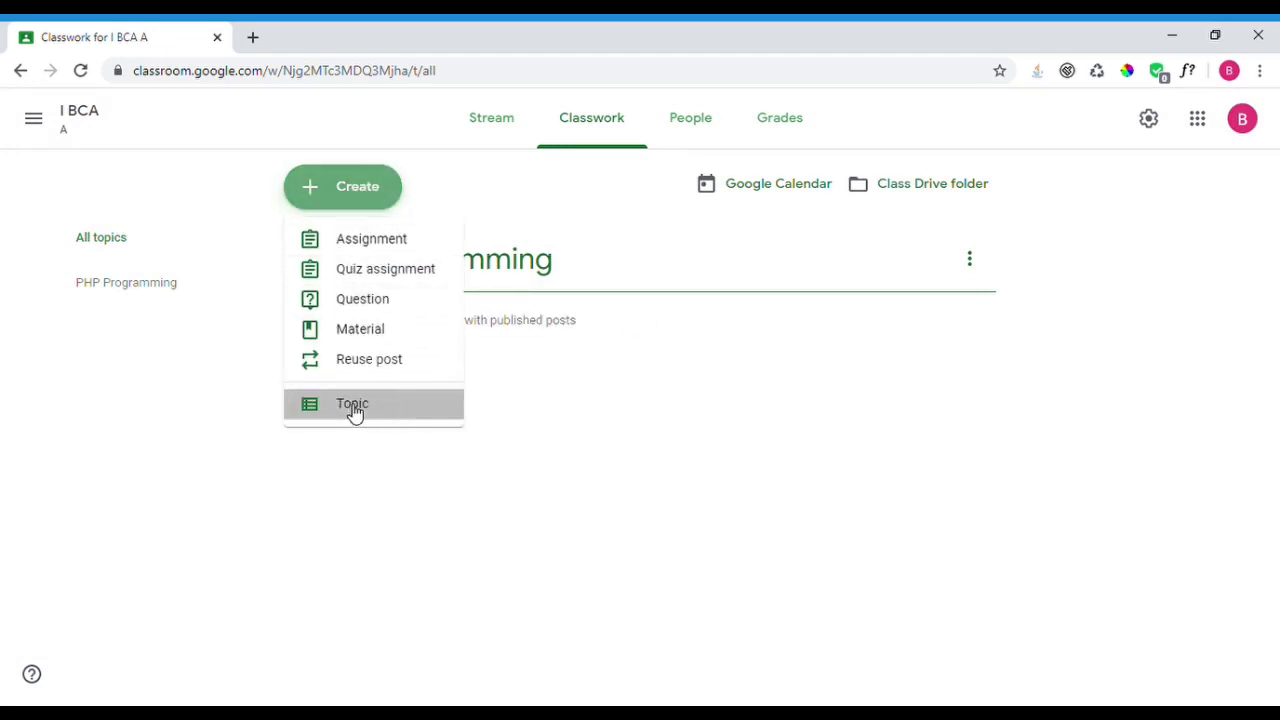
{"action": "left_click", "coordinate": [352, 404]}
{"action": "type", "text": "C++ Pro"}
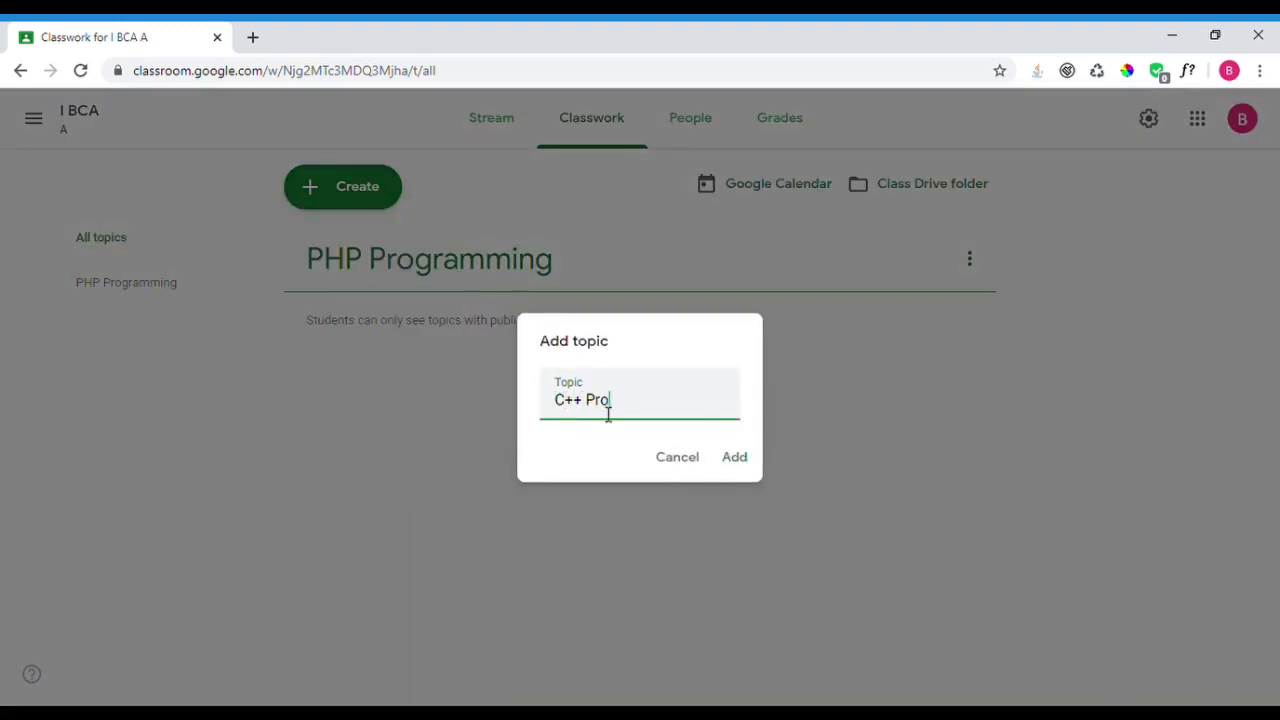
{"action": "type", "text": "gramming"}
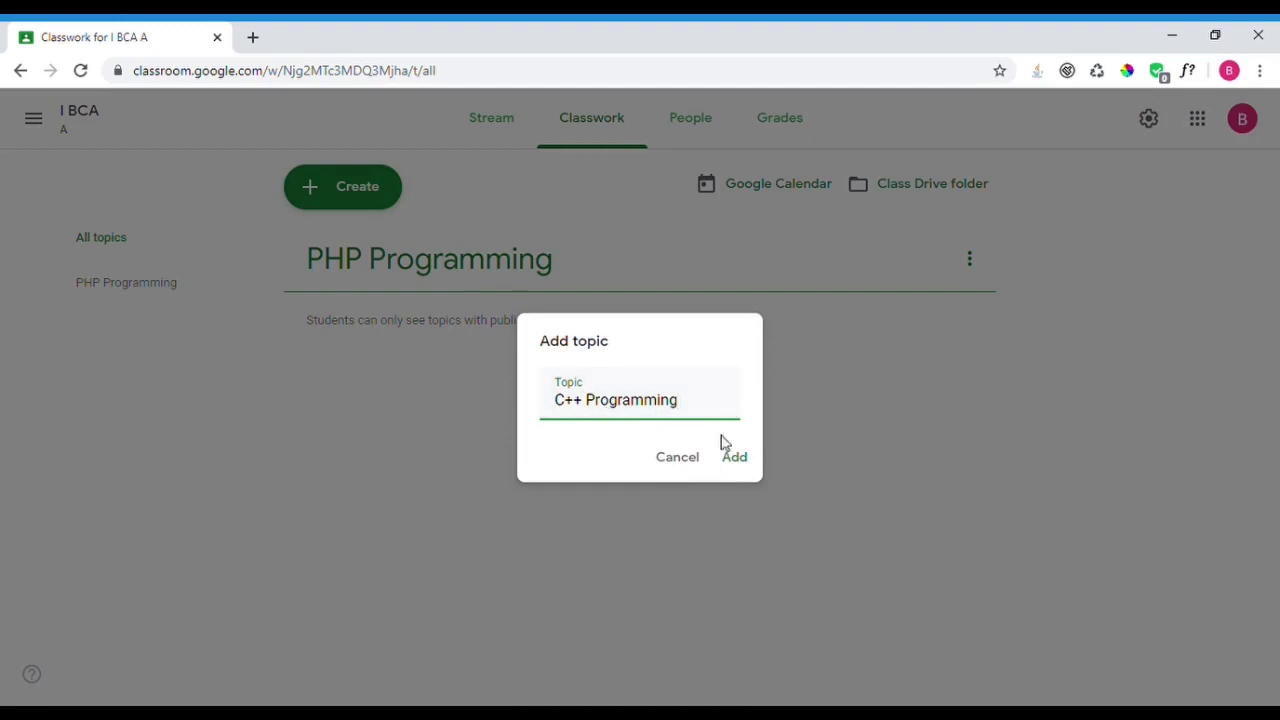
{"action": "left_click", "coordinate": [740, 457]}
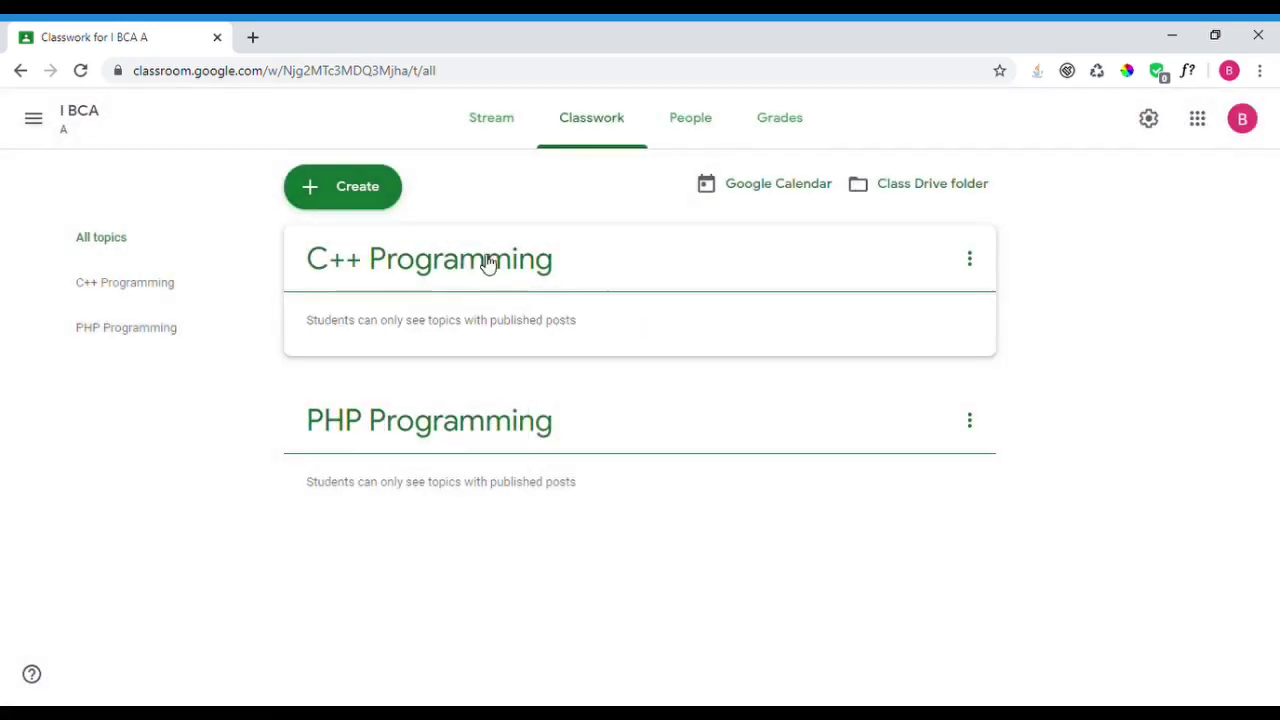
{"action": "left_click", "coordinate": [371, 197]}
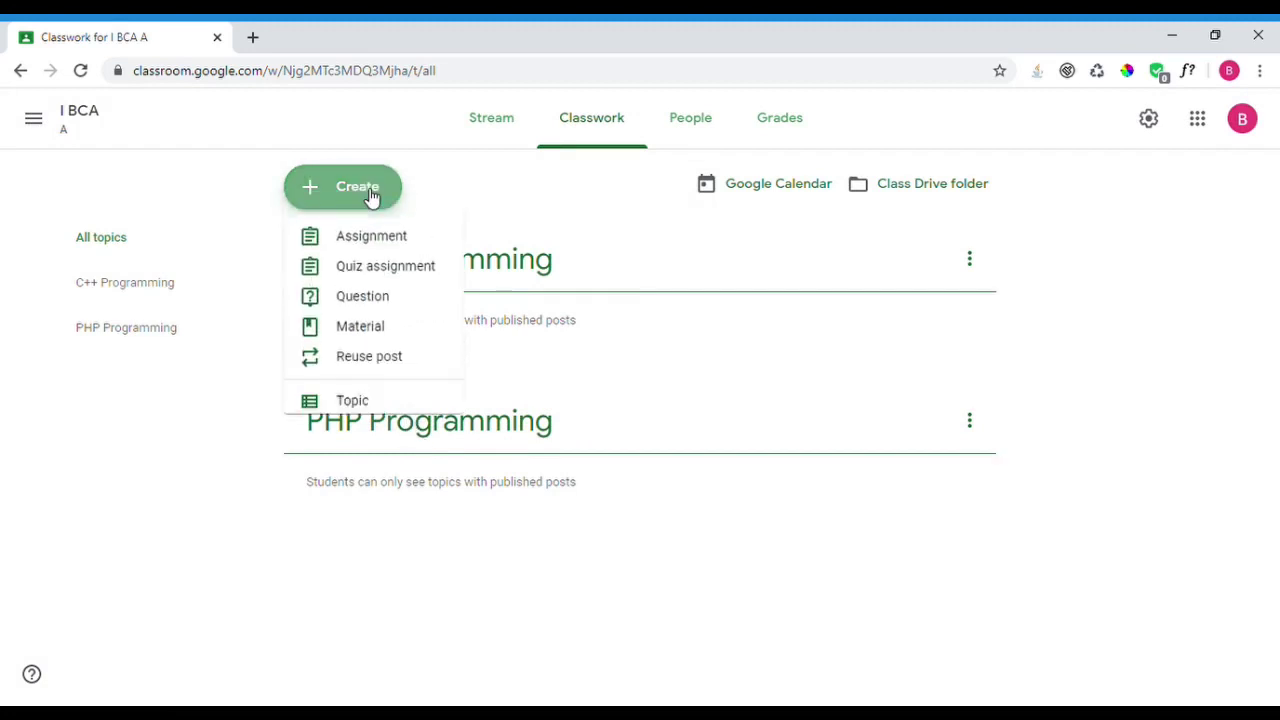
- Draft assignment 'Write the assignment about PHP Sessions & Cookies' with PDF-upload instructions
{"action": "left_click", "coordinate": [368, 250]}
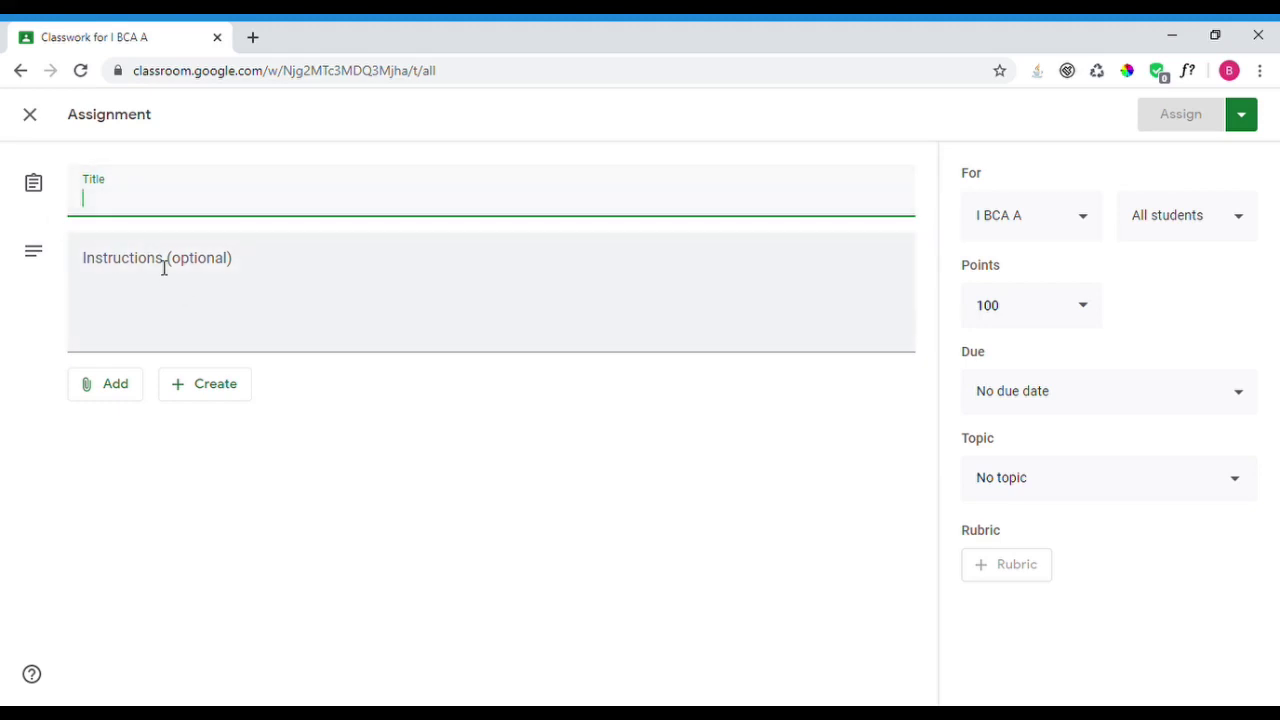
{"action": "type", "text": "Write the assignment about"}
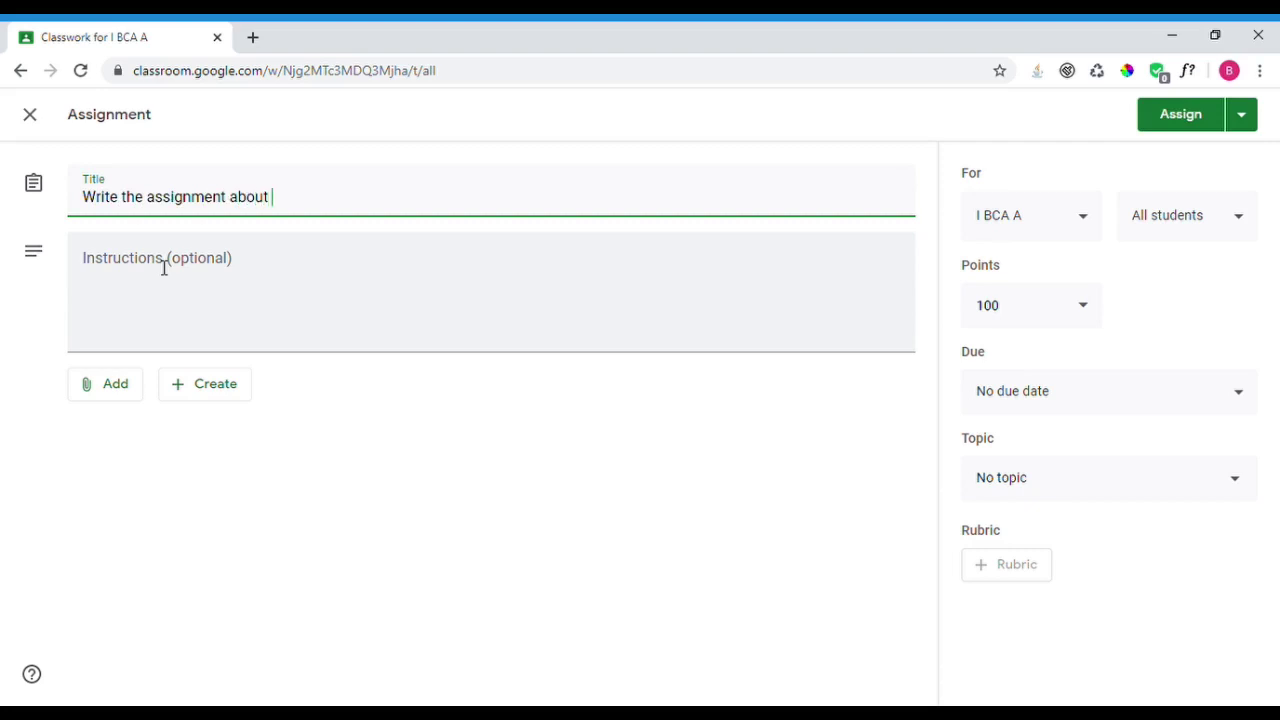
{"action": "type", "text": " PHP Sess"}
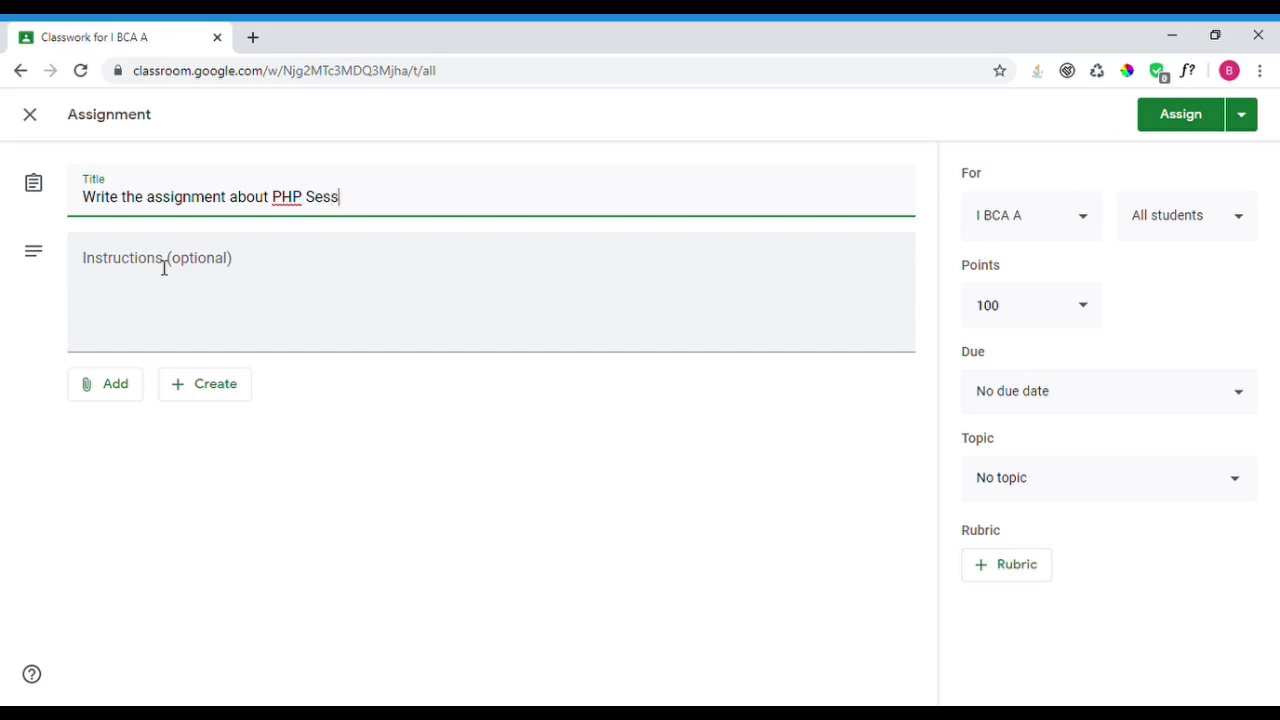
{"action": "type", "text": "ions & Cookue"}
{"action": "type", "text": "ie"}
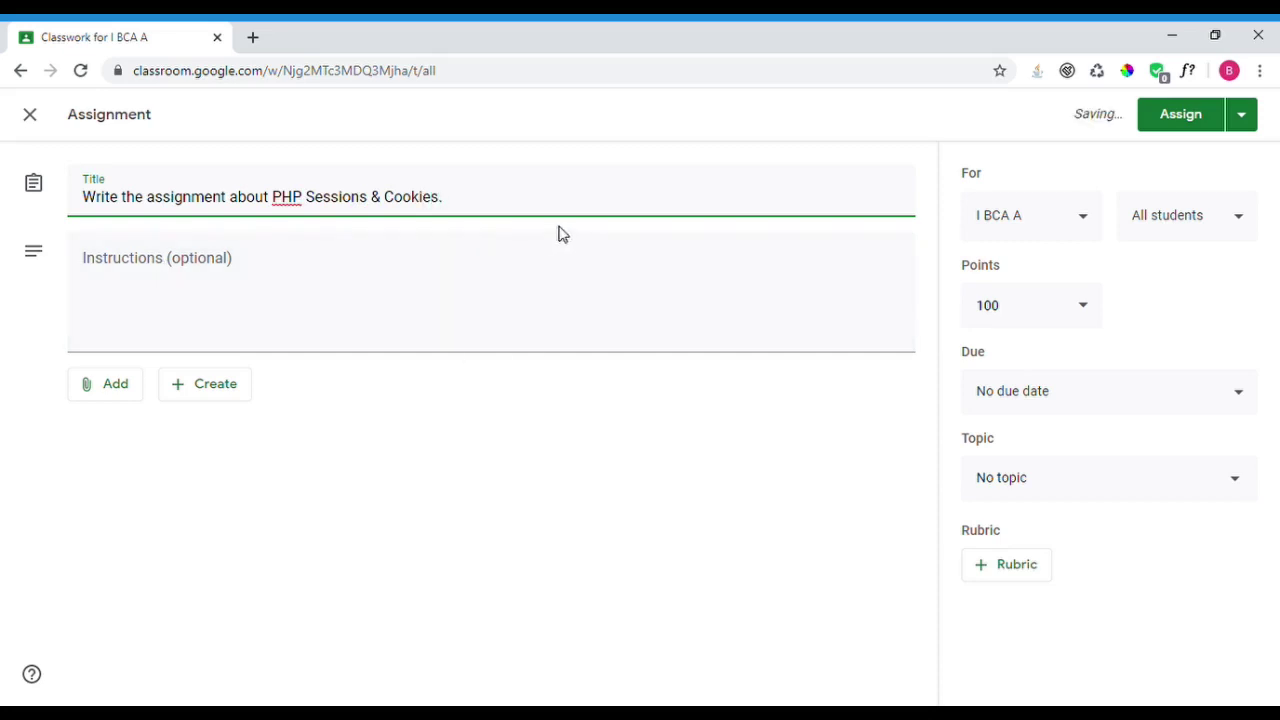
{"action": "left_click", "coordinate": [130, 272]}
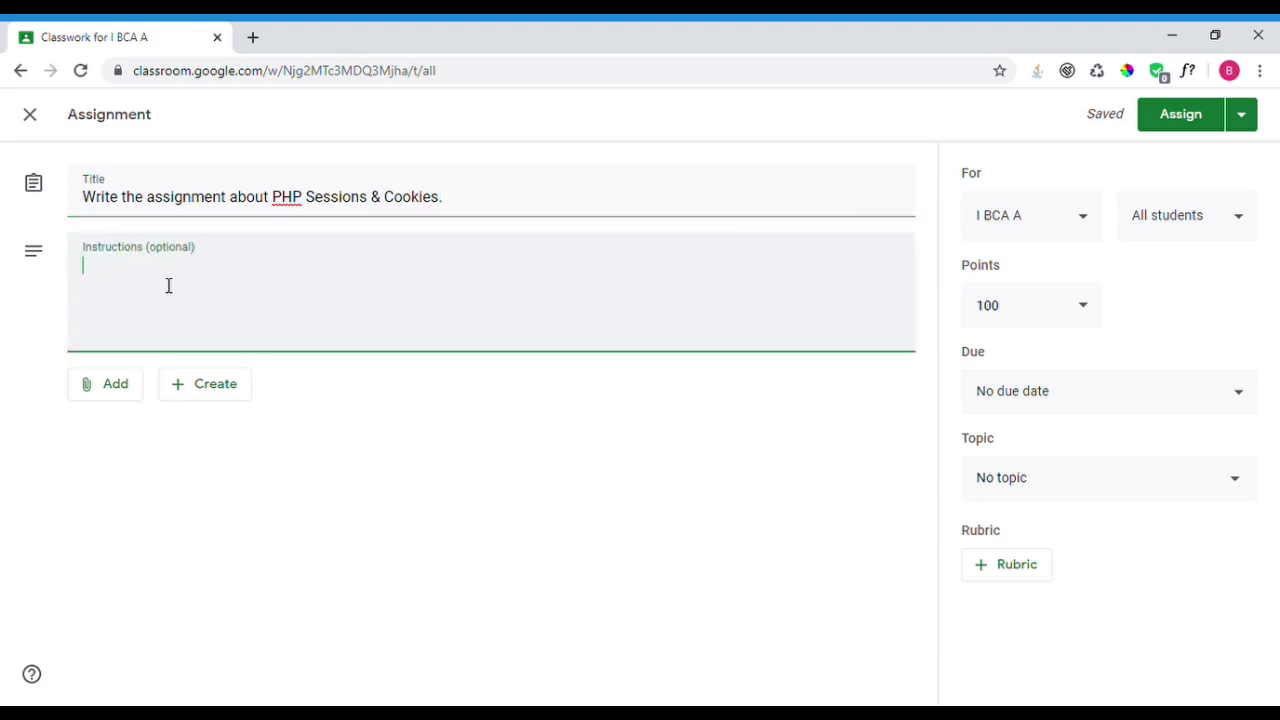
{"action": "type", "text": "1. You shoul"}
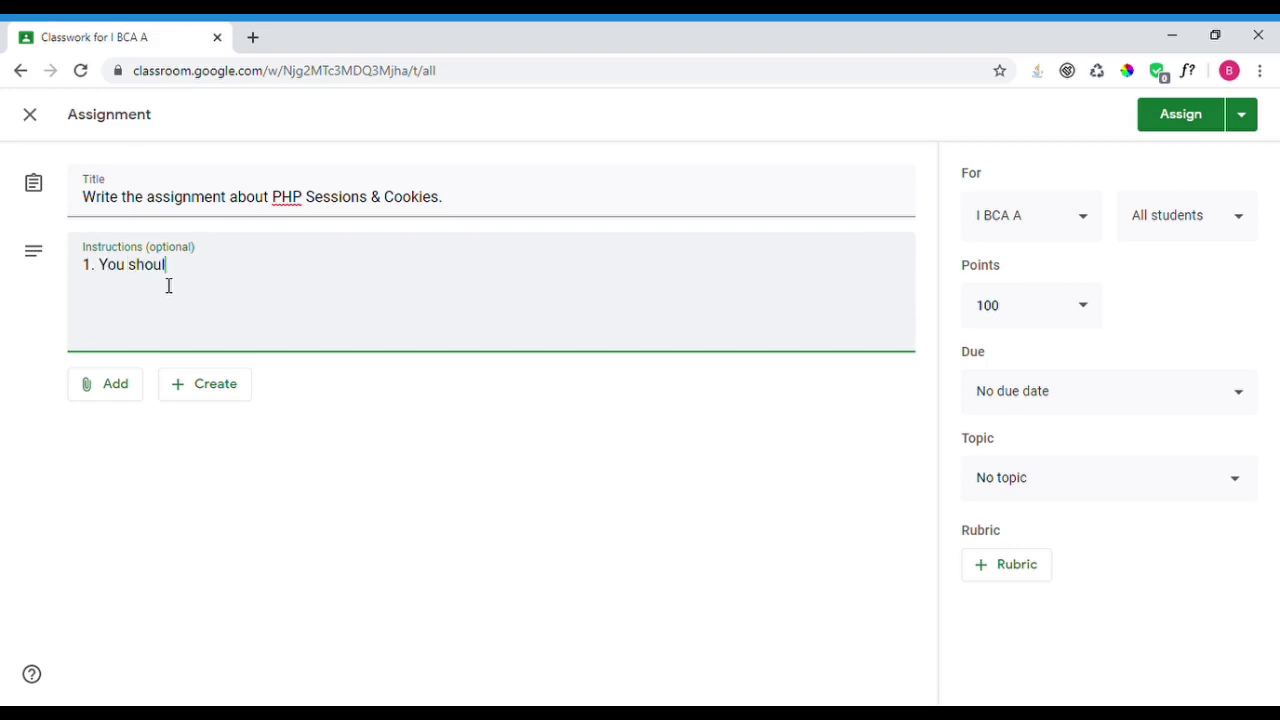
{"action": "type", "text": "d write the answ"}
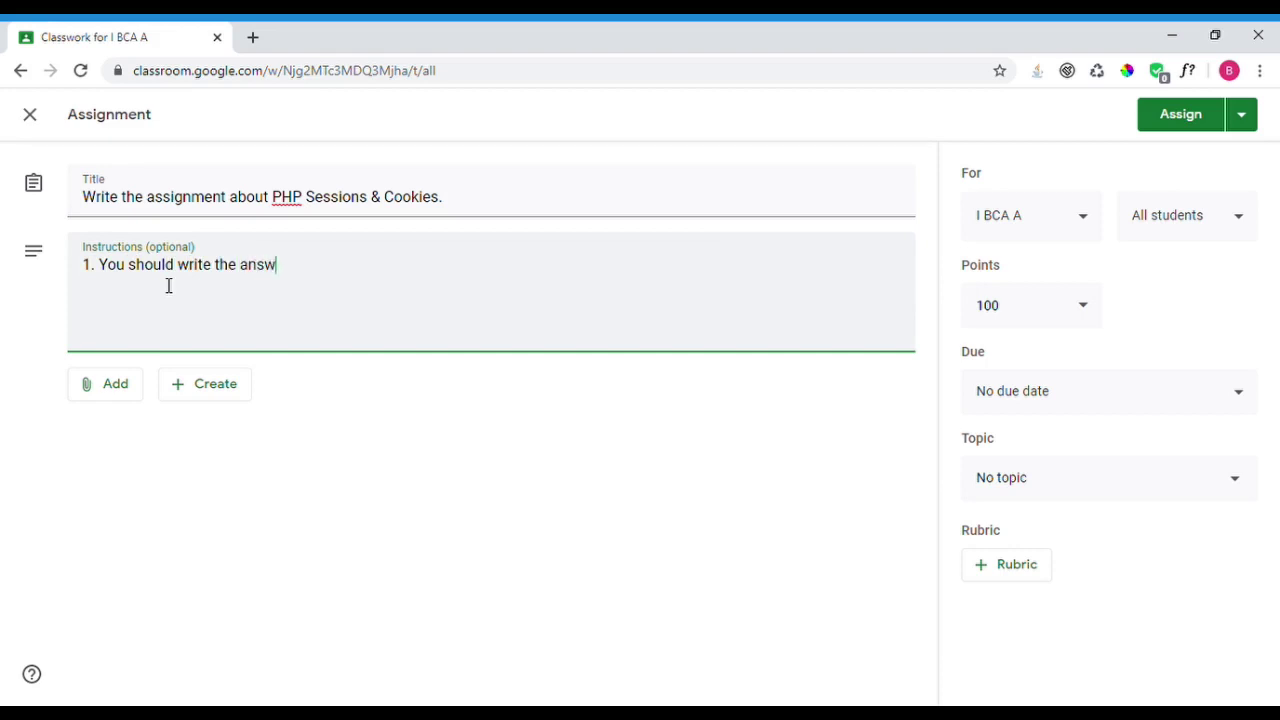
{"action": "type", "text": "ers and mak"}
{"action": "type", "text": "vert it as"}
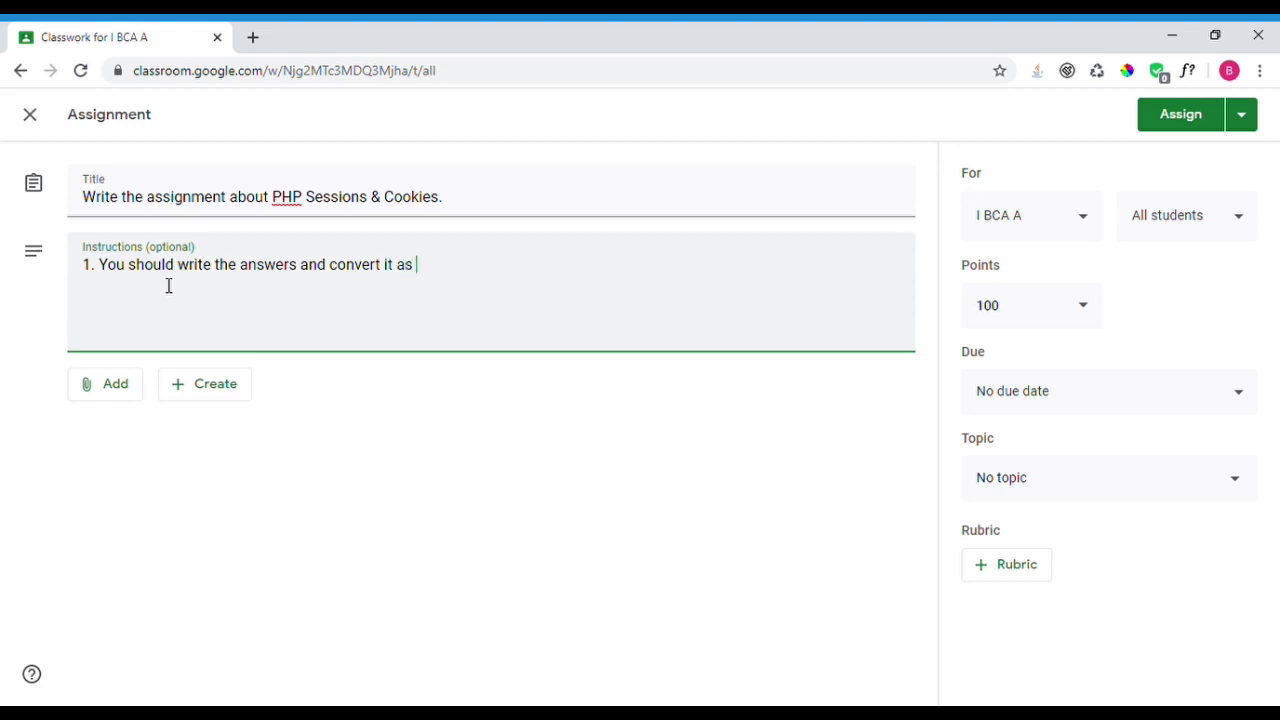
{"action": "type", "text": " PDF and then upload."}
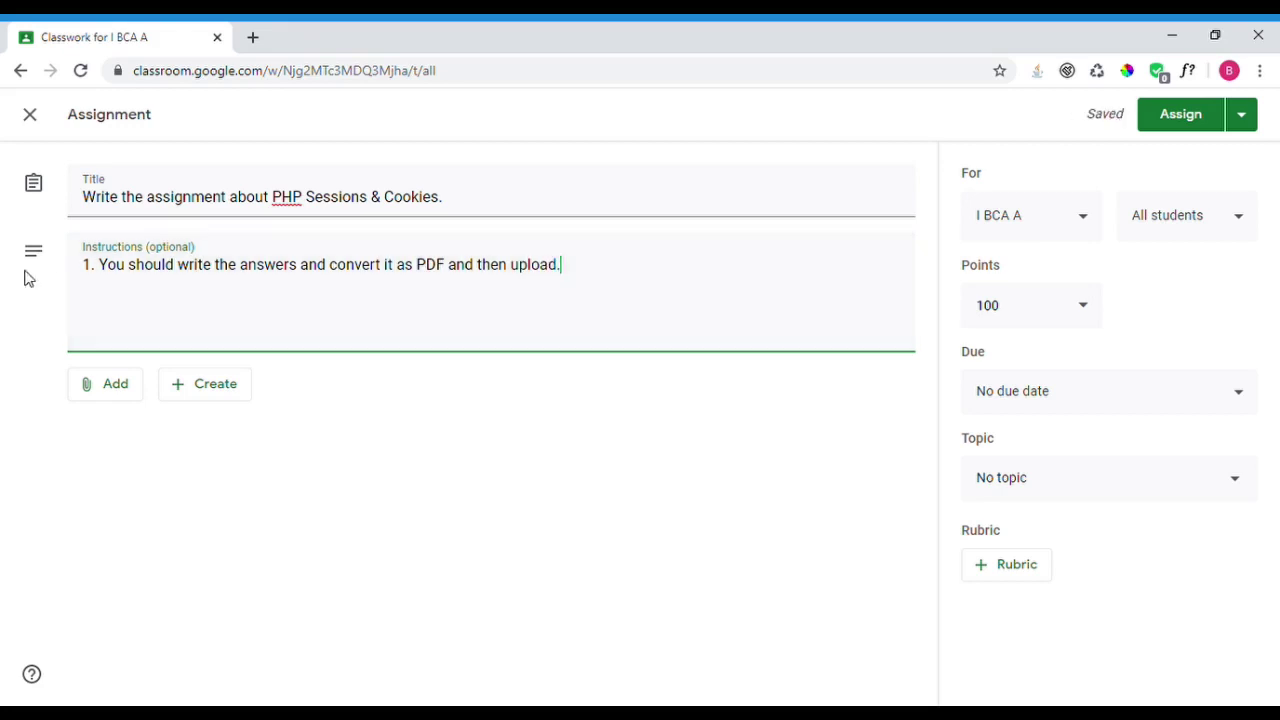
{"action": "left_click", "coordinate": [127, 400]}
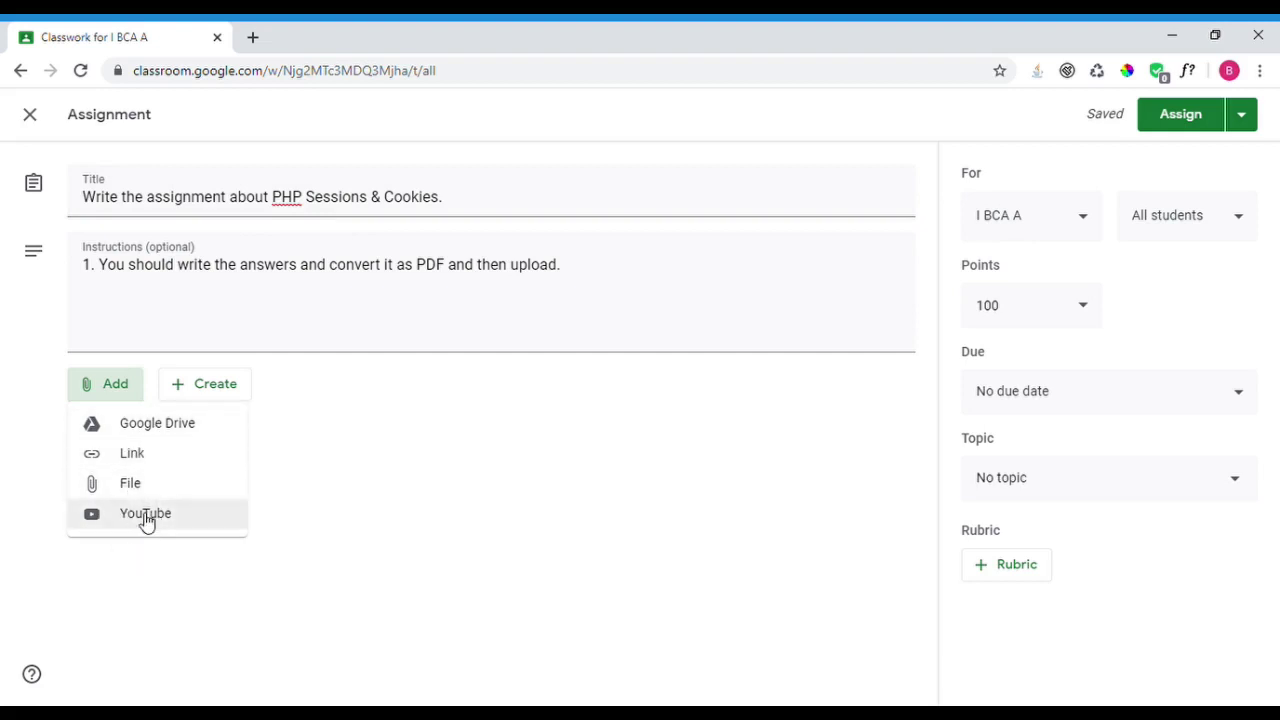
{"action": "left_click", "coordinate": [408, 486]}
{"action": "left_click", "coordinate": [197, 392]}
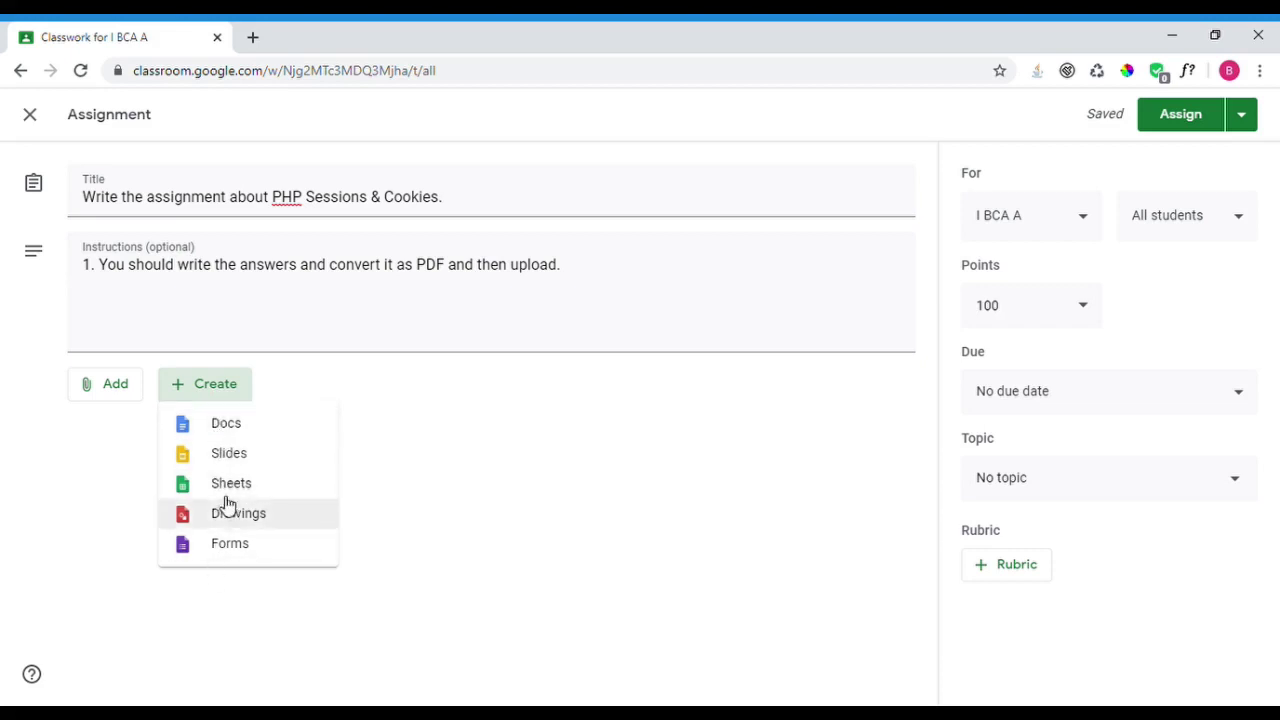
{"action": "left_click", "coordinate": [558, 450]}
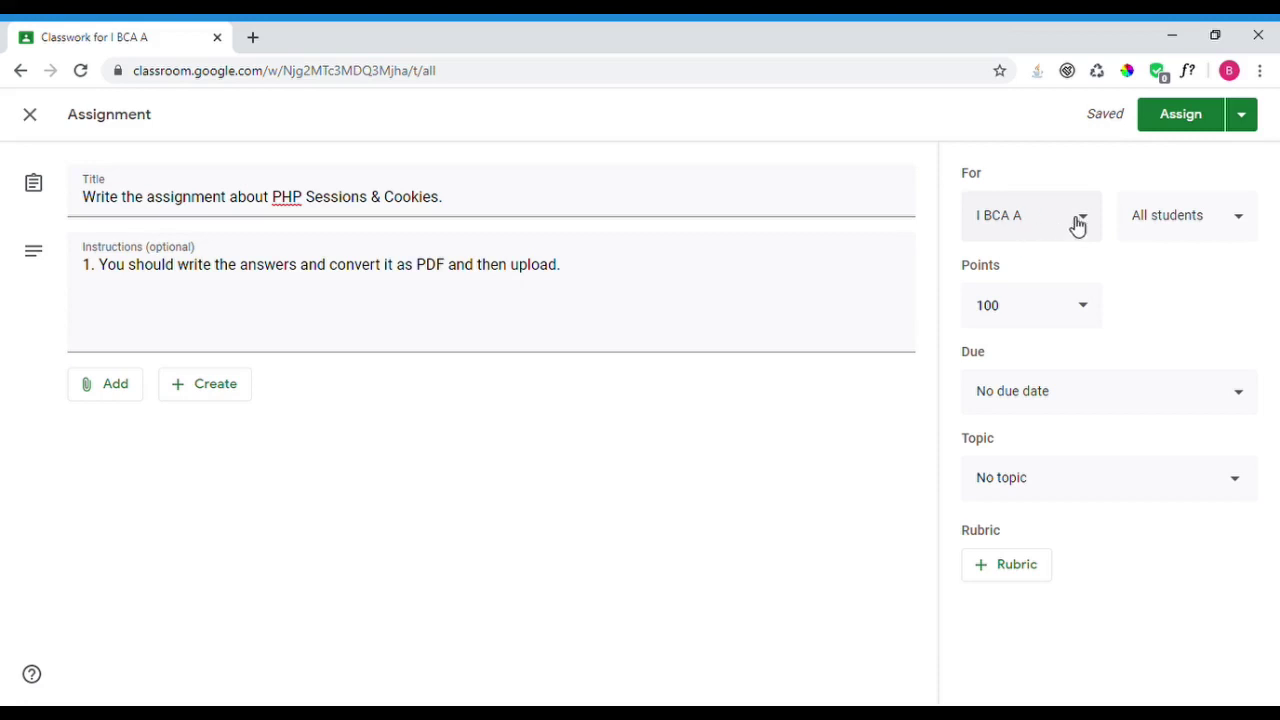
- Check the class and student recipient lists for the assignment, leaving both unchanged
{"action": "left_click", "coordinate": [1053, 236]}
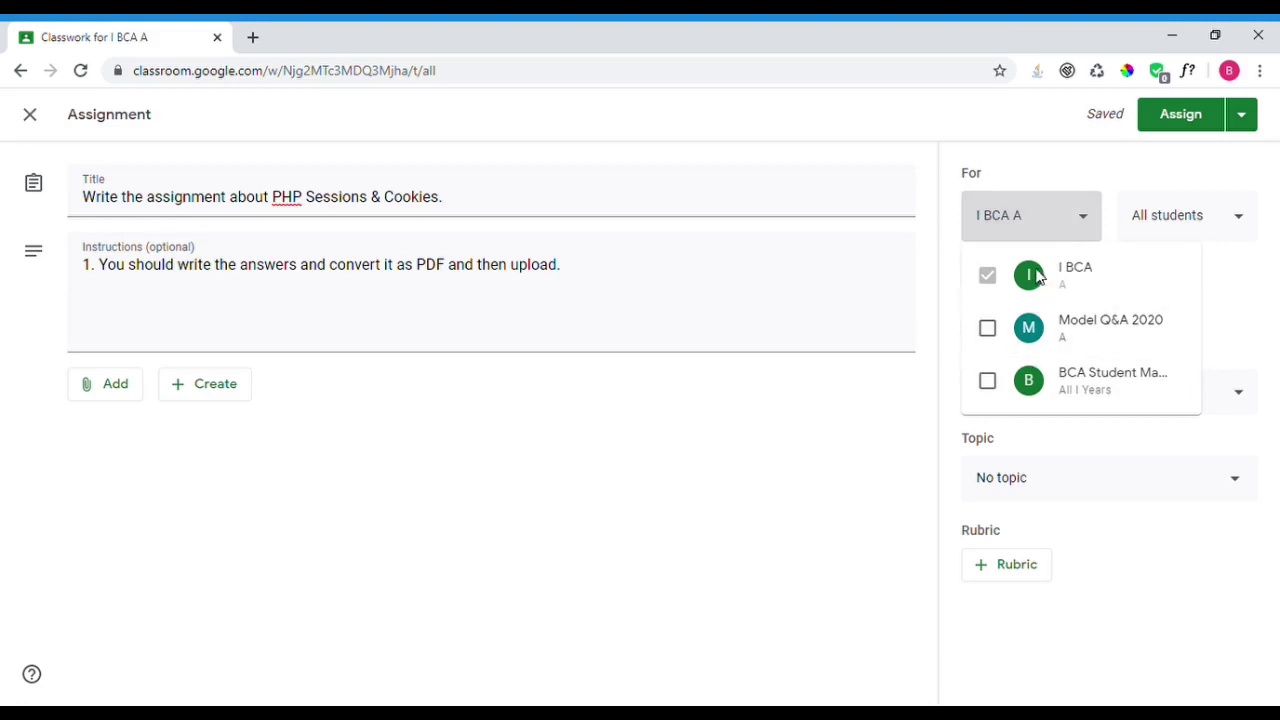
{"action": "left_click", "coordinate": [1051, 214]}
{"action": "left_click", "coordinate": [1211, 227]}
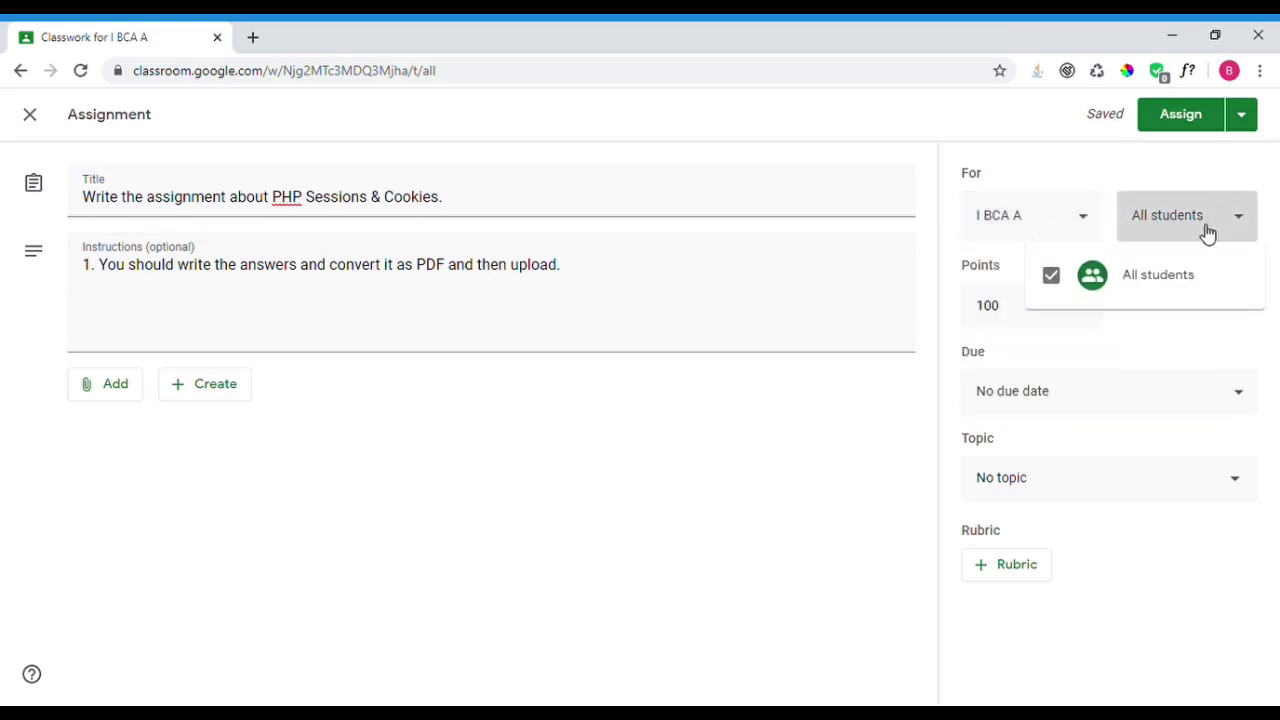
{"action": "left_click", "coordinate": [1208, 229]}
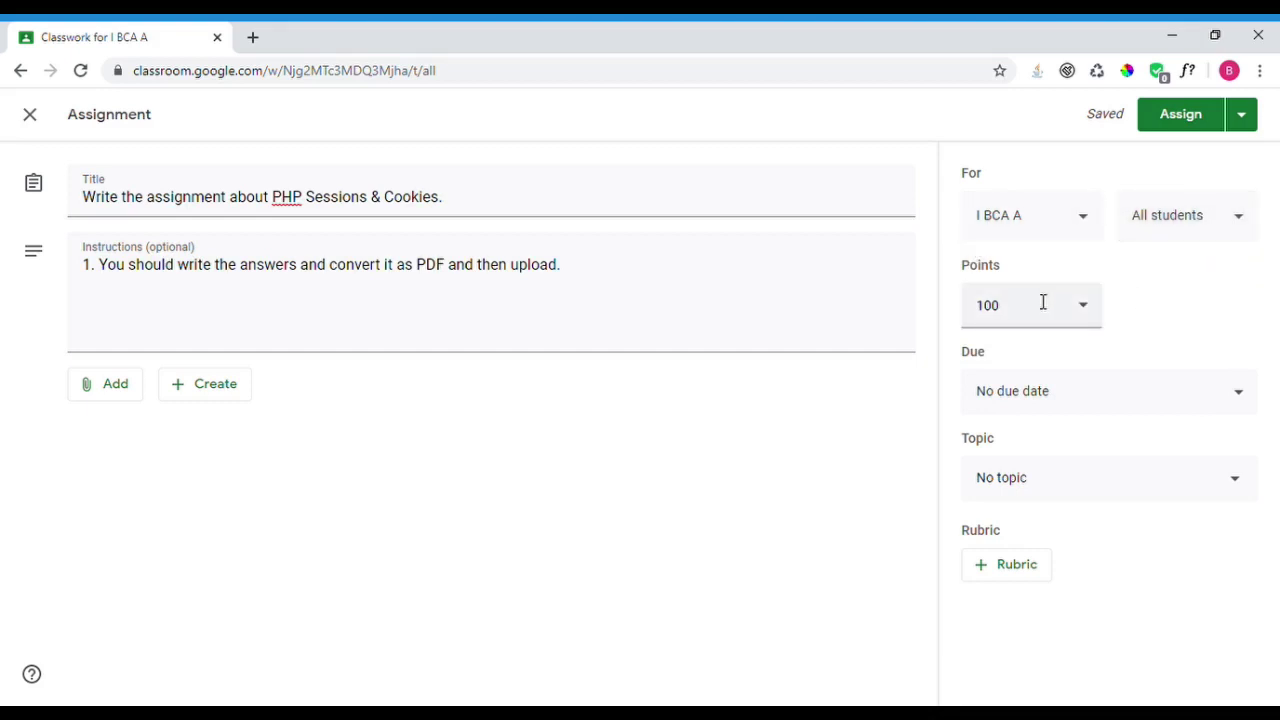
- Set the assignment's points to 20, replacing the default 100
{"action": "left_click", "coordinate": [1090, 316]}
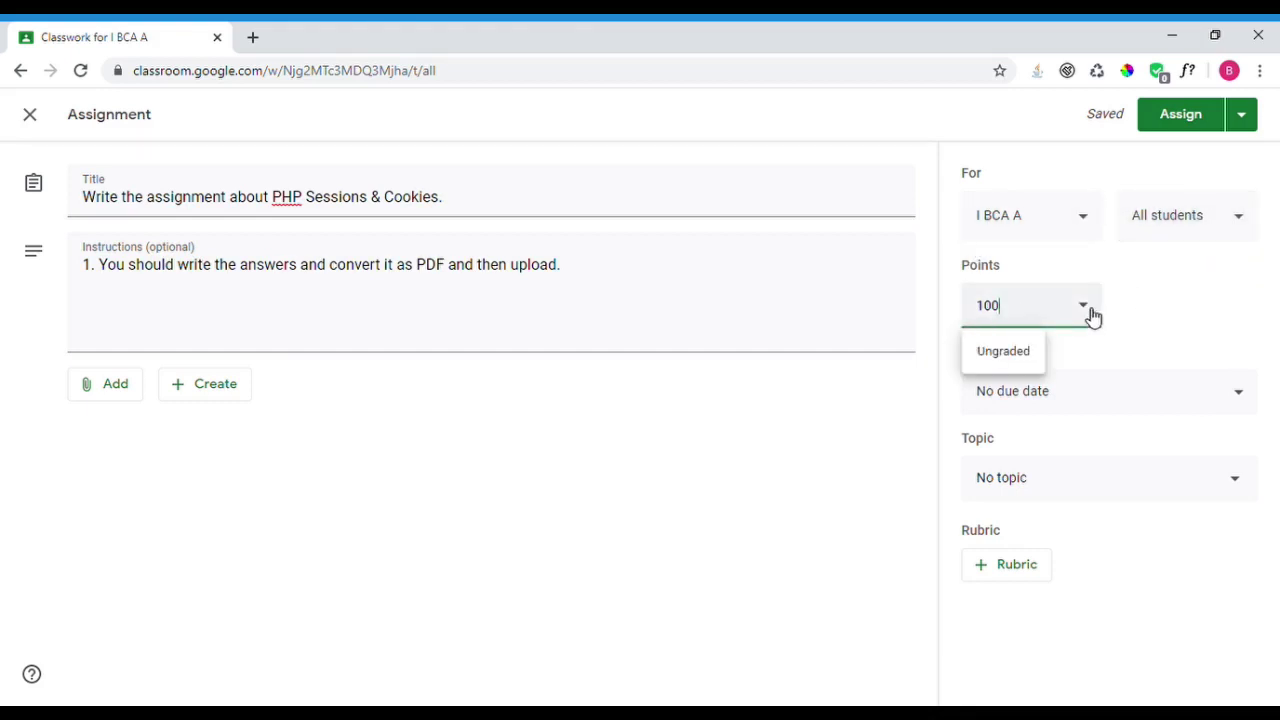
{"action": "left_click", "coordinate": [1005, 352]}
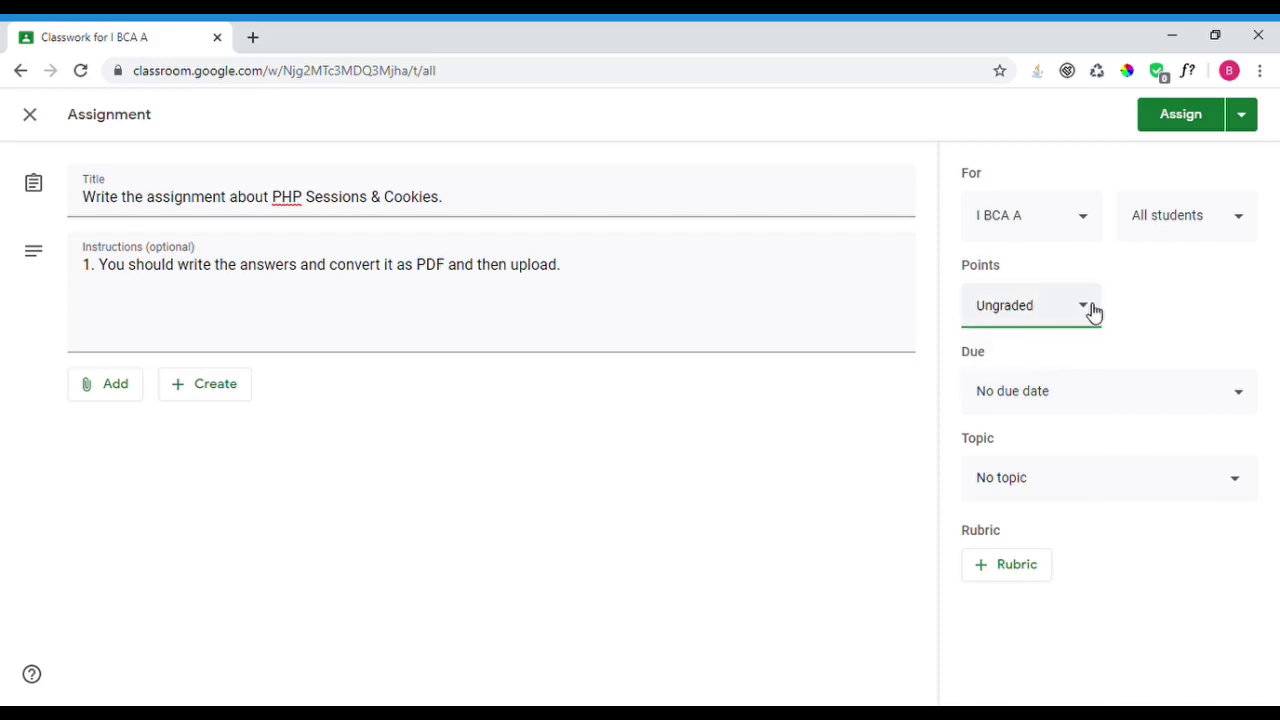
{"action": "double_click", "coordinate": [1058, 321]}
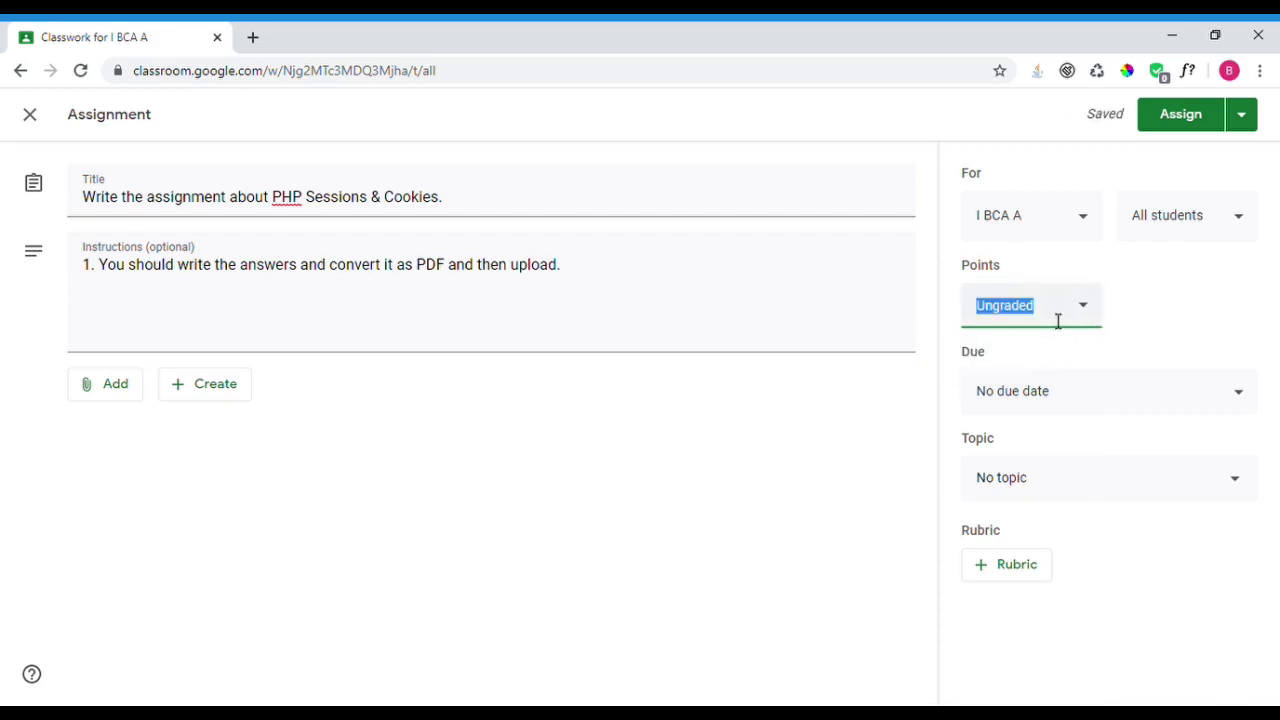
{"action": "type", "text": "75"}
{"action": "left_click", "coordinate": [1160, 324]}
{"action": "left_click", "coordinate": [1056, 324]}
{"action": "double_click", "coordinate": [1056, 324]}
{"action": "key", "text": "Right"}
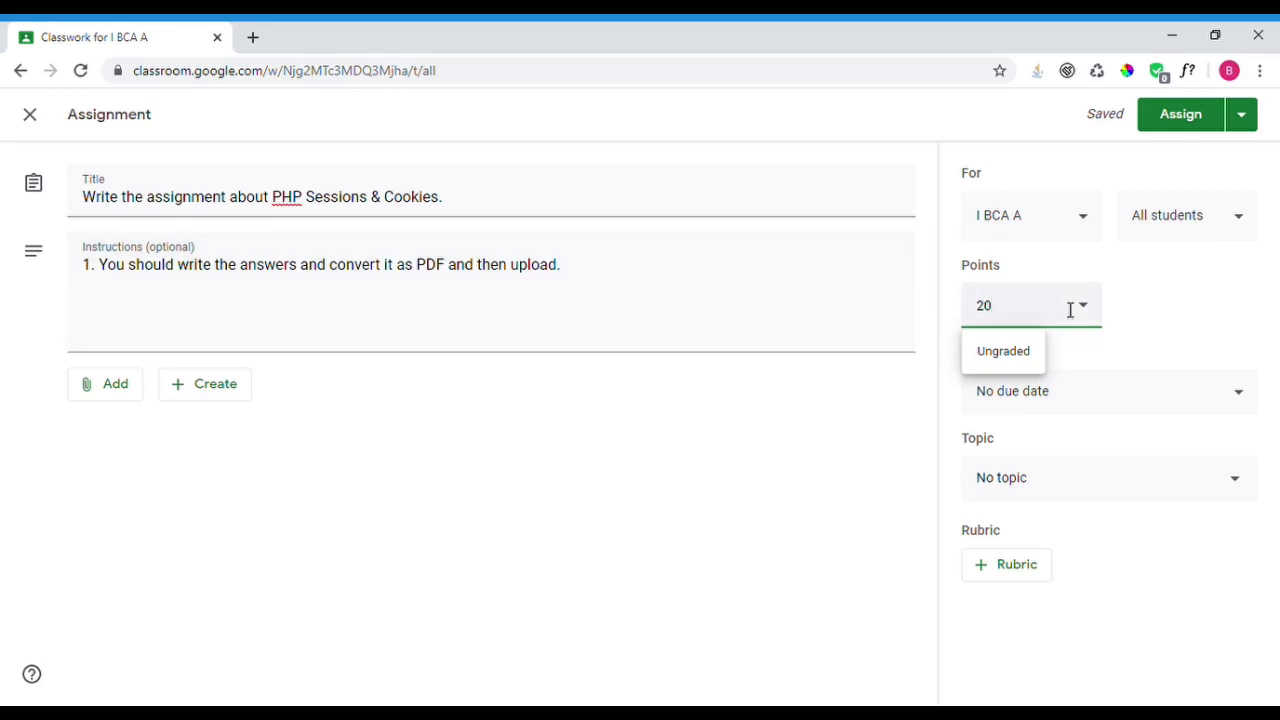
{"action": "left_click", "coordinate": [1166, 311]}
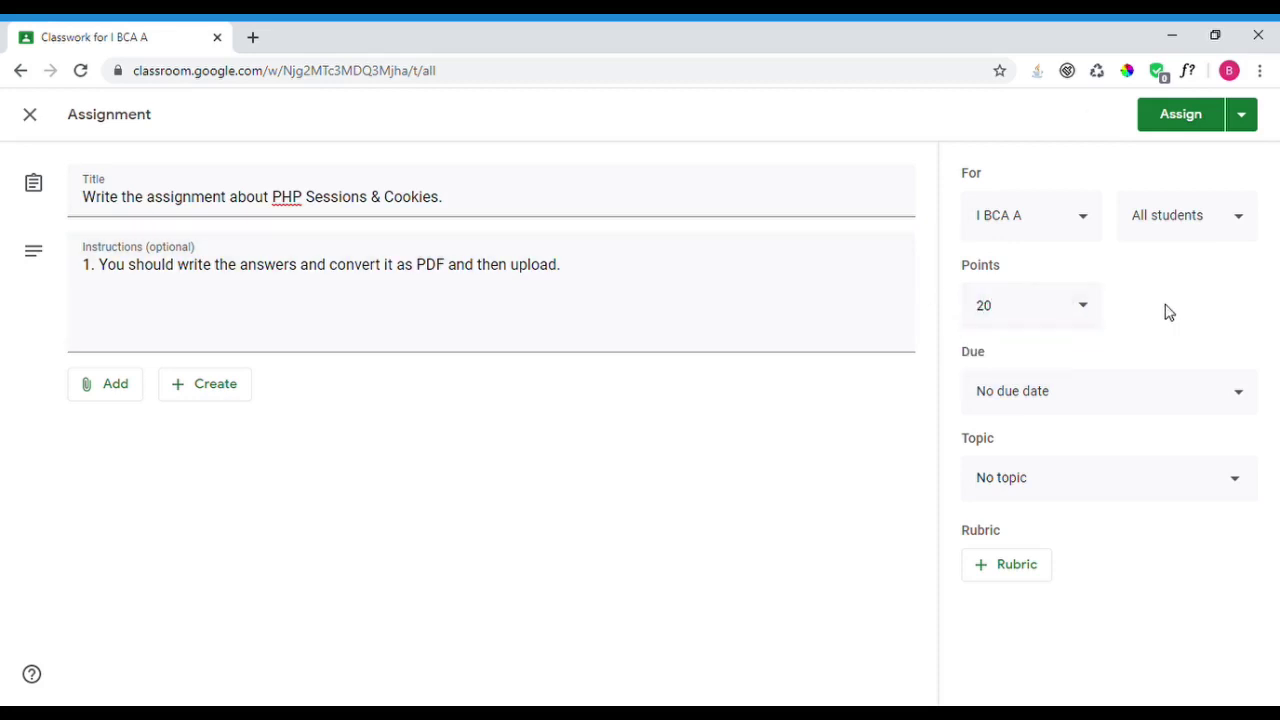
- Give the assignment a due date of Saturday, April 11 at 8:00 PM
{"action": "left_click", "coordinate": [1063, 403]}
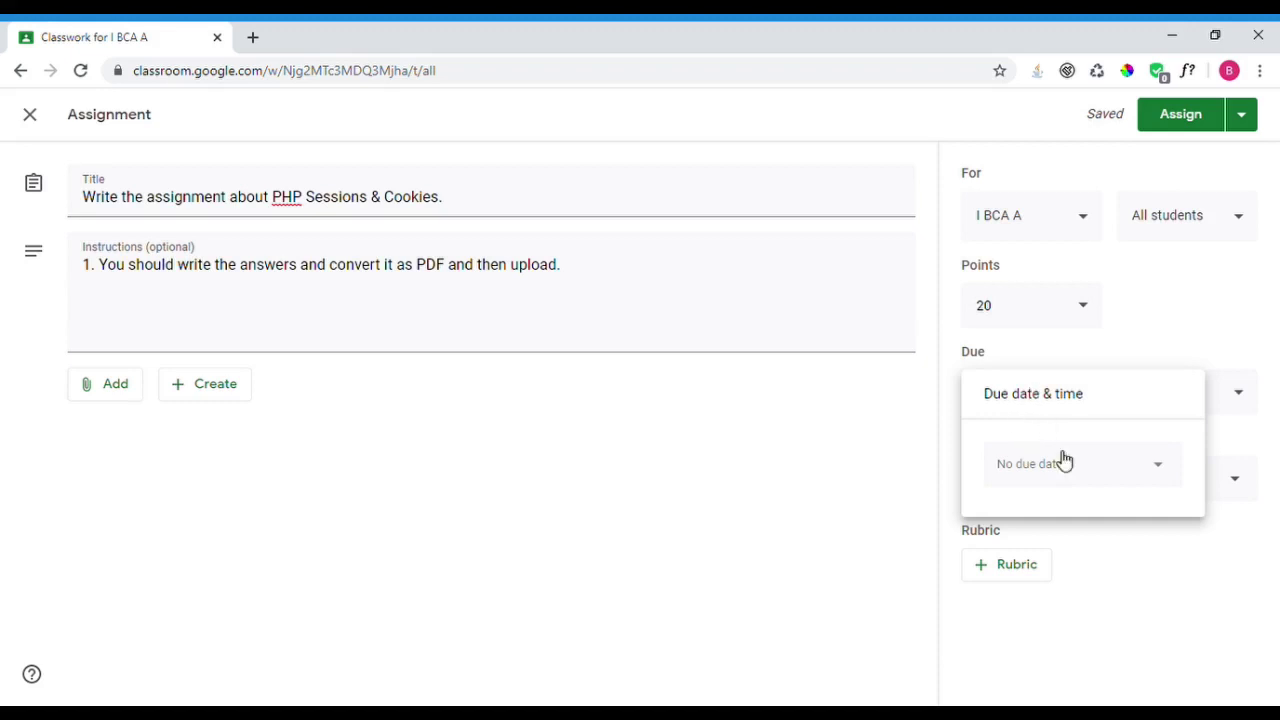
{"action": "left_click", "coordinate": [1094, 484]}
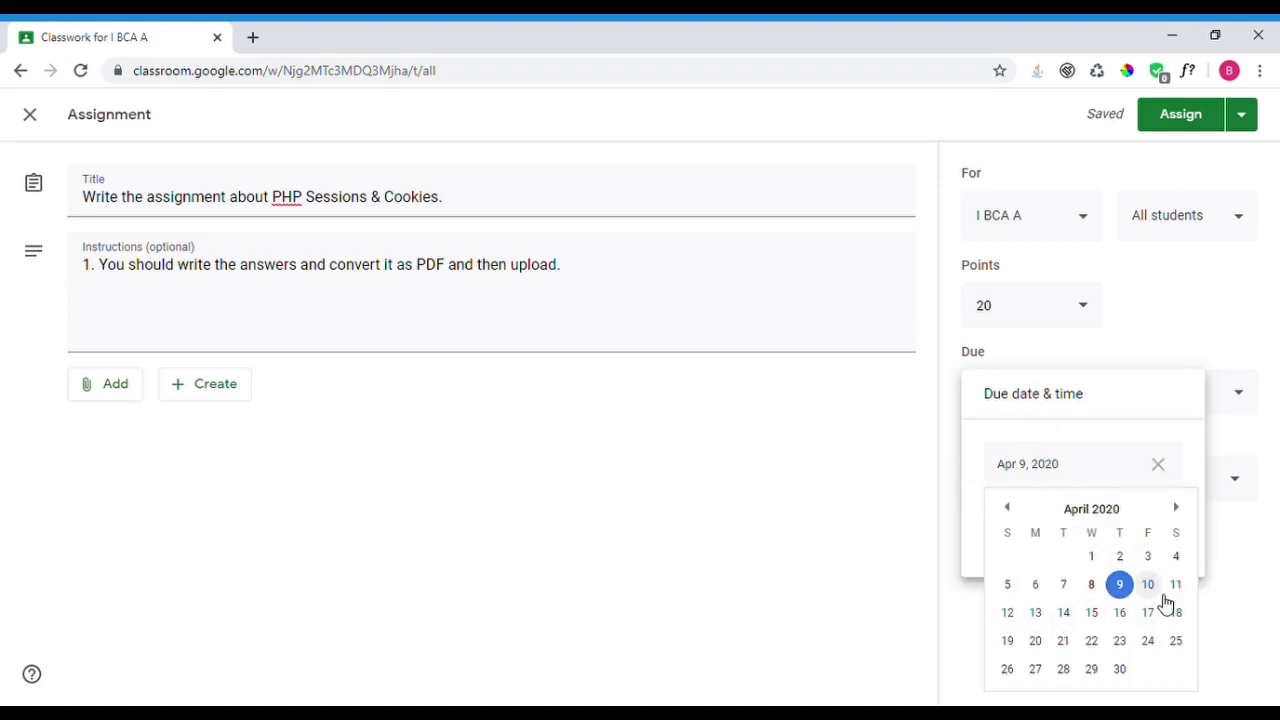
{"action": "left_click", "coordinate": [1176, 586]}
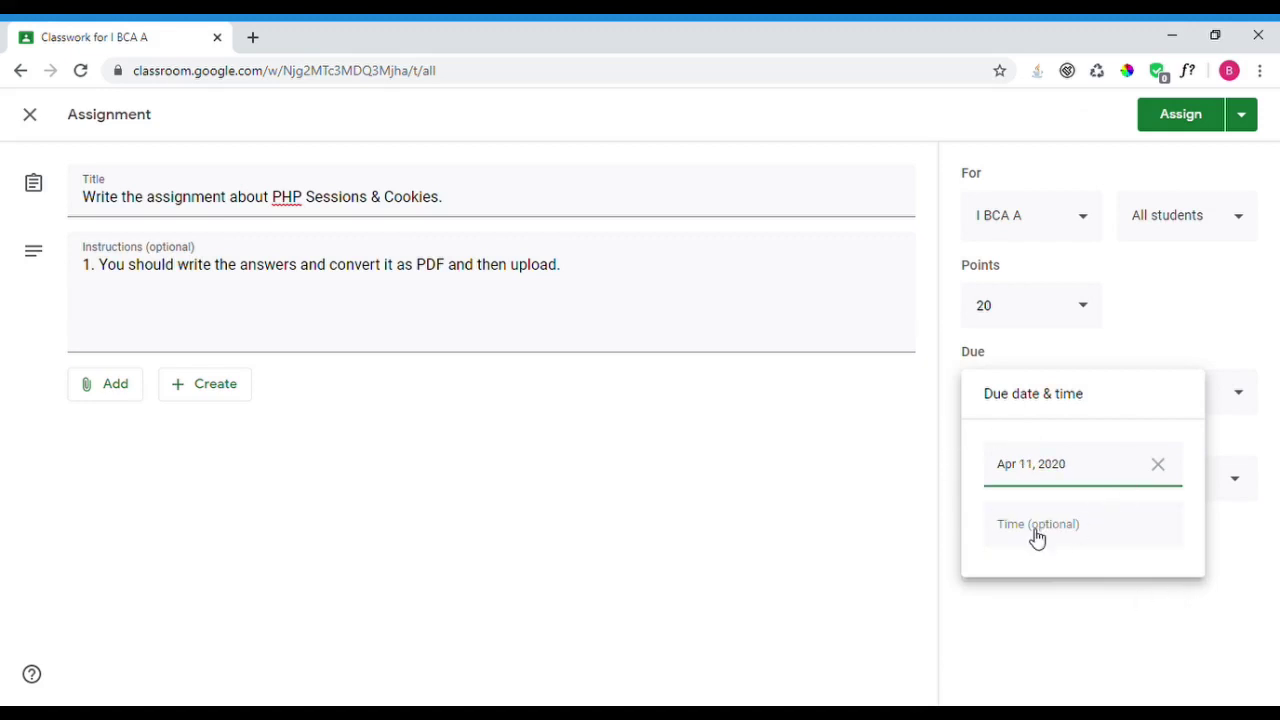
{"action": "left_click", "coordinate": [1086, 548]}
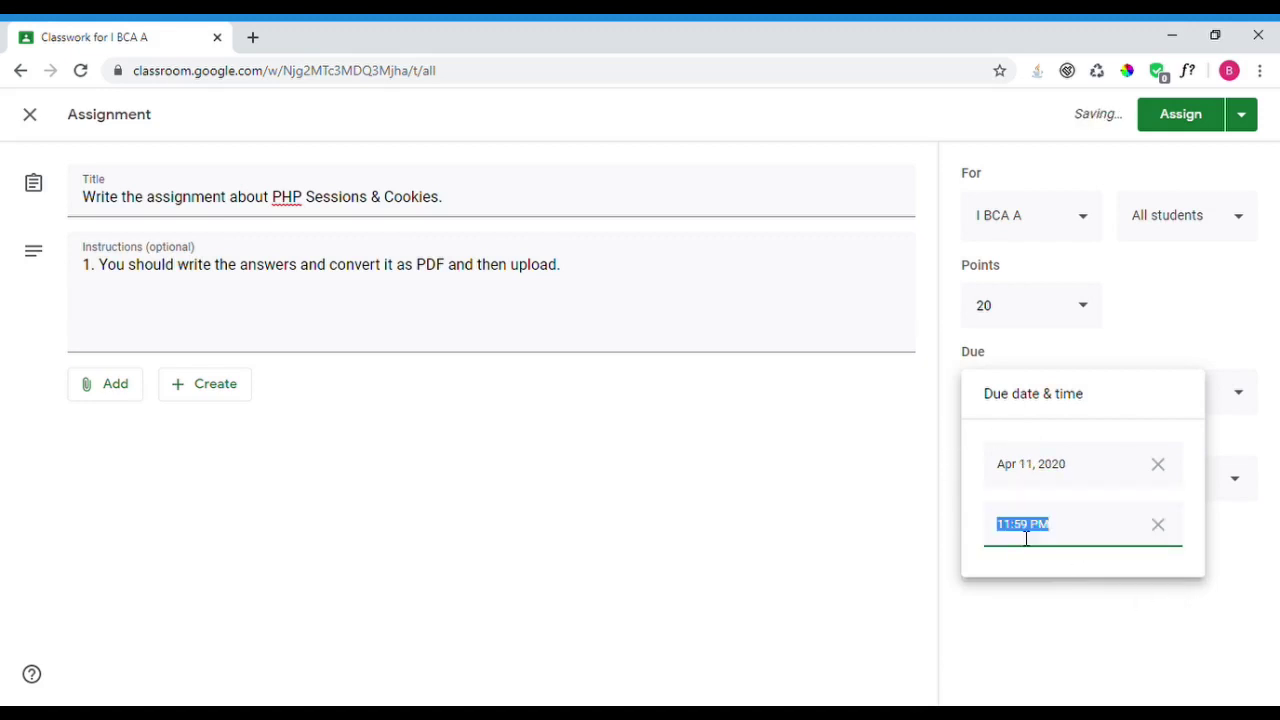
{"action": "type", "text": "8"}
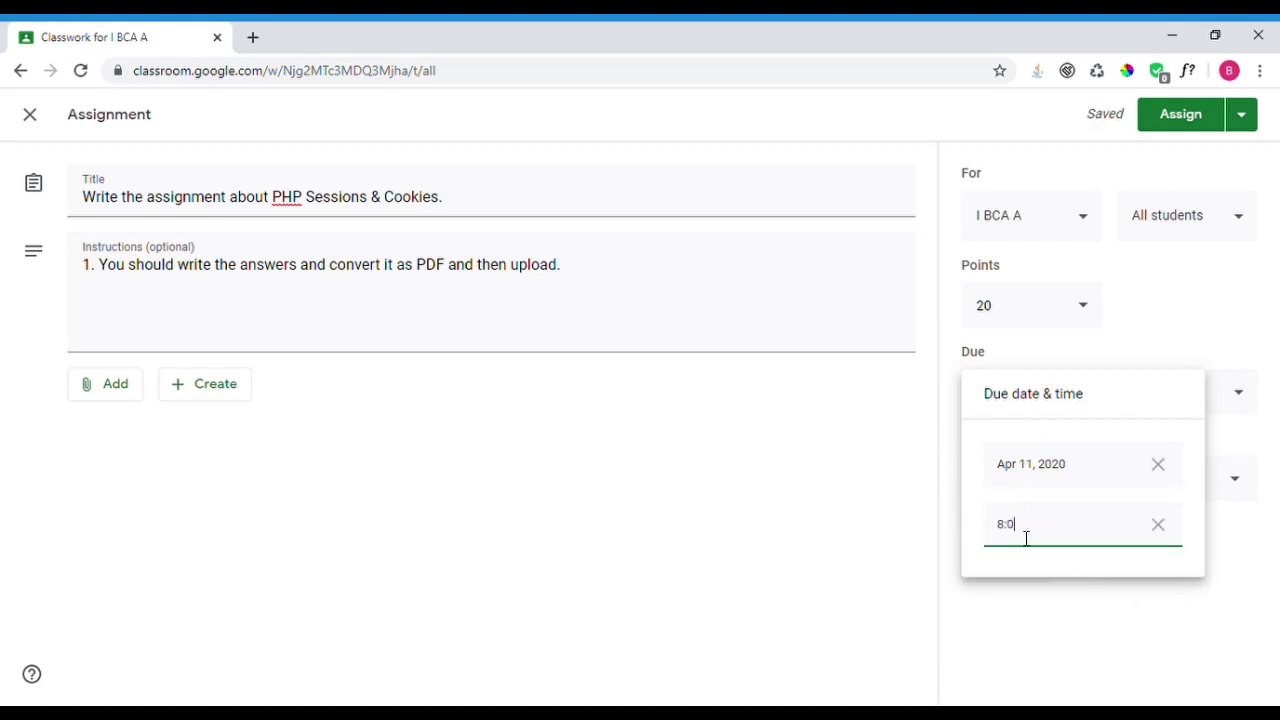
{"action": "left_click", "coordinate": [692, 428]}
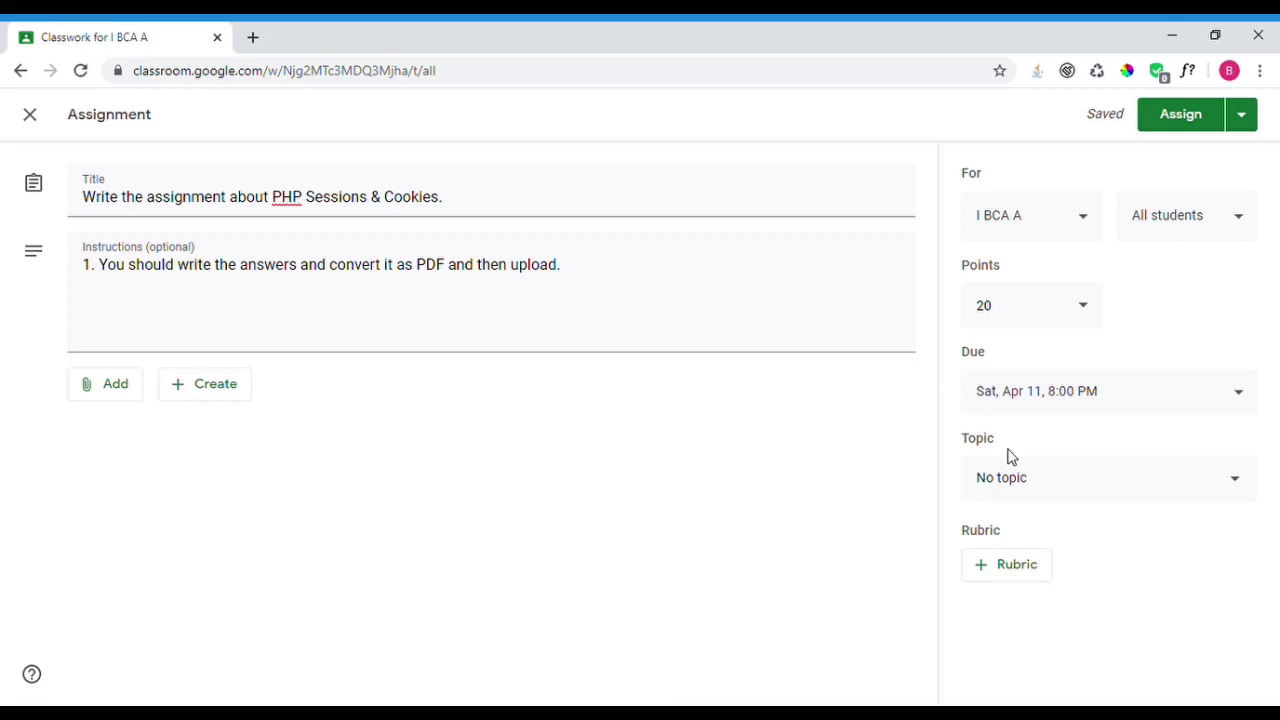
- File the assignment under the PHP Programming topic, assign it, and go to People
{"action": "left_click", "coordinate": [1047, 483]}
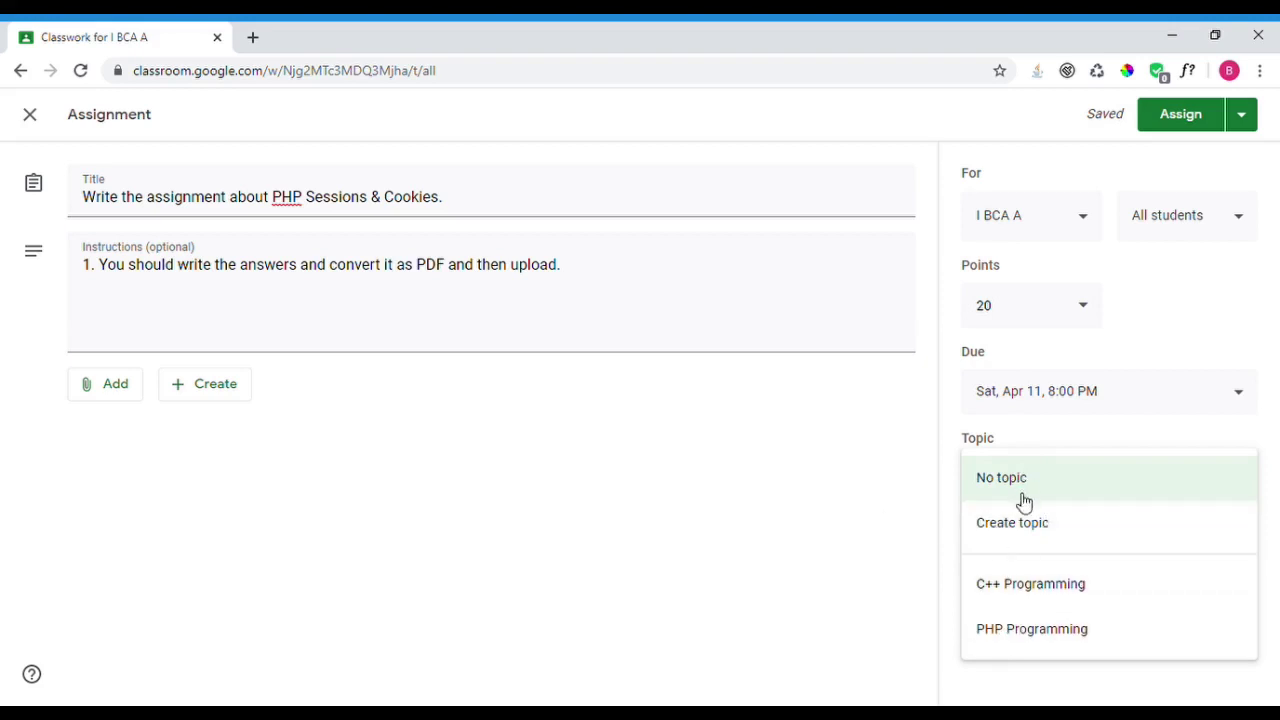
{"action": "left_click", "coordinate": [1029, 641]}
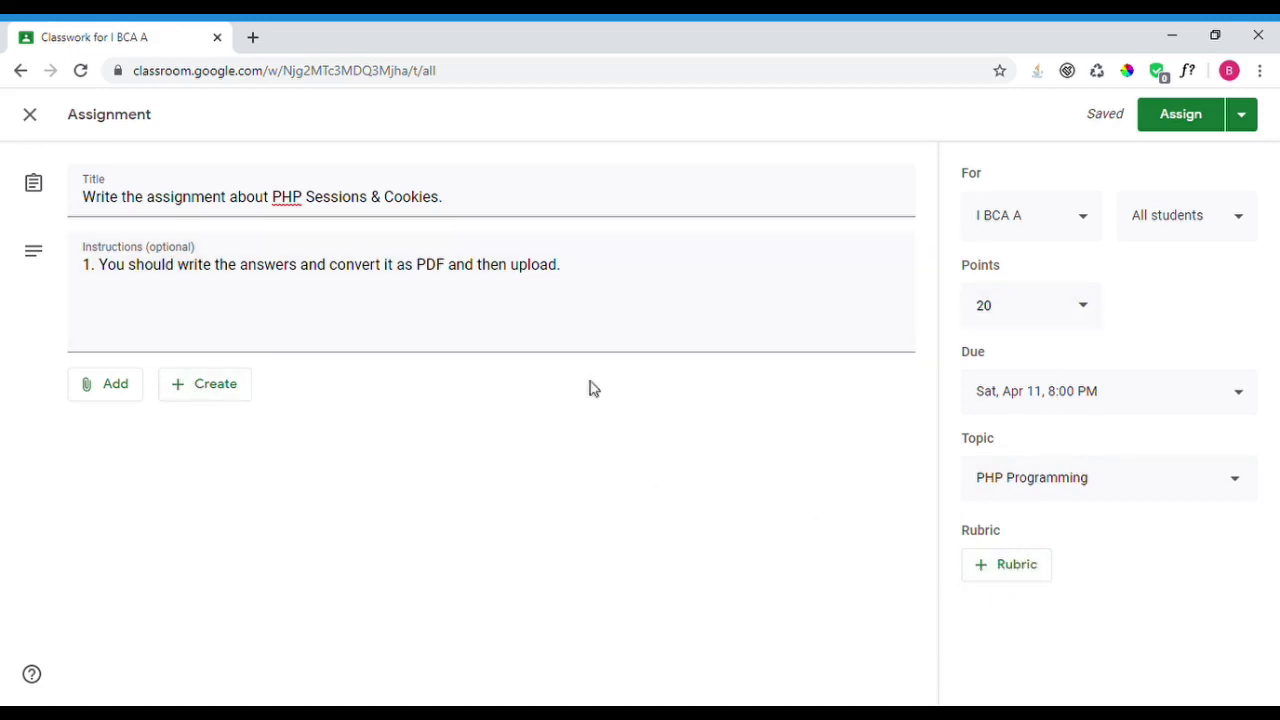
{"action": "left_click", "coordinate": [1193, 120]}
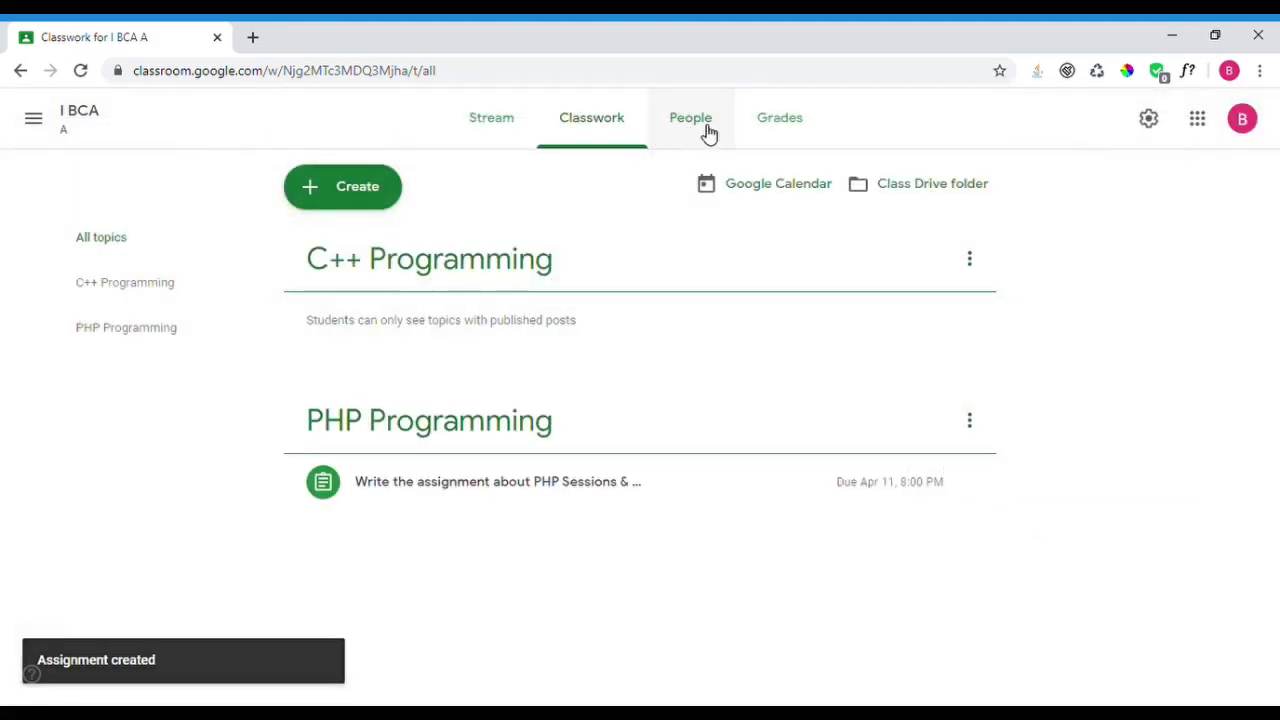
{"action": "left_click", "coordinate": [706, 133]}
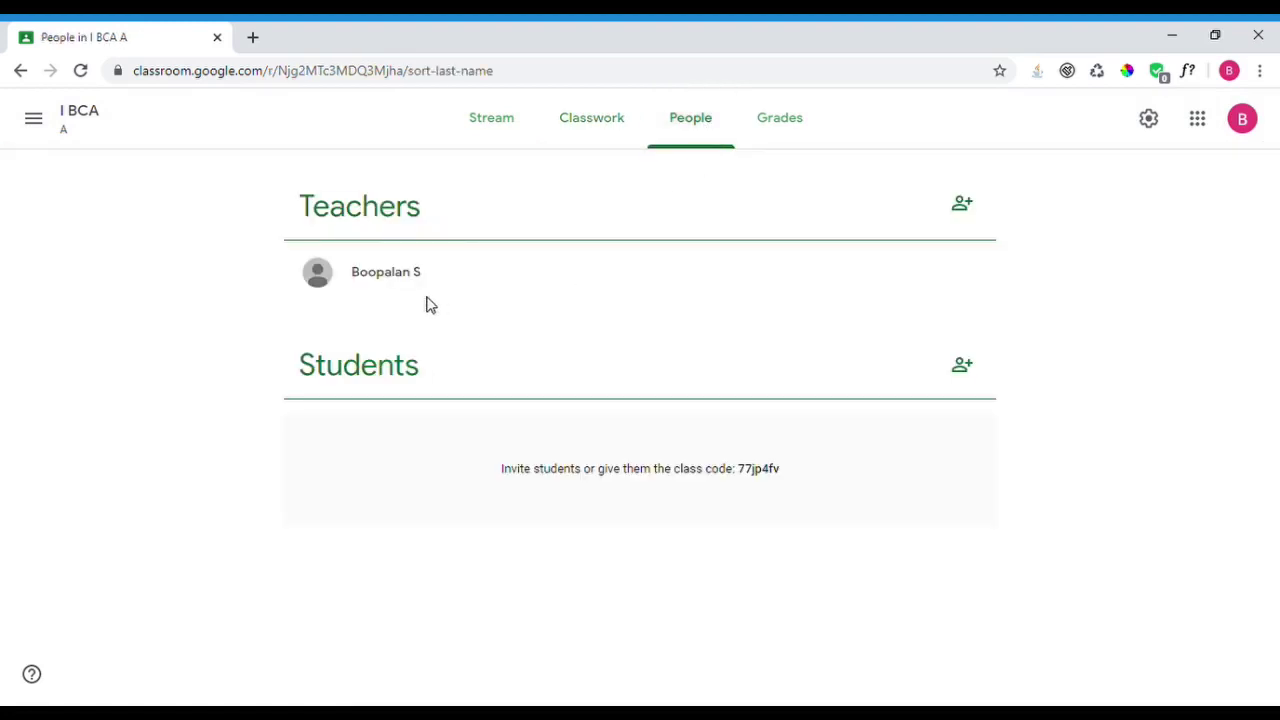
- Open and cancel the teacher and student invite dialogs, and select the class code
{"action": "left_click", "coordinate": [962, 204]}
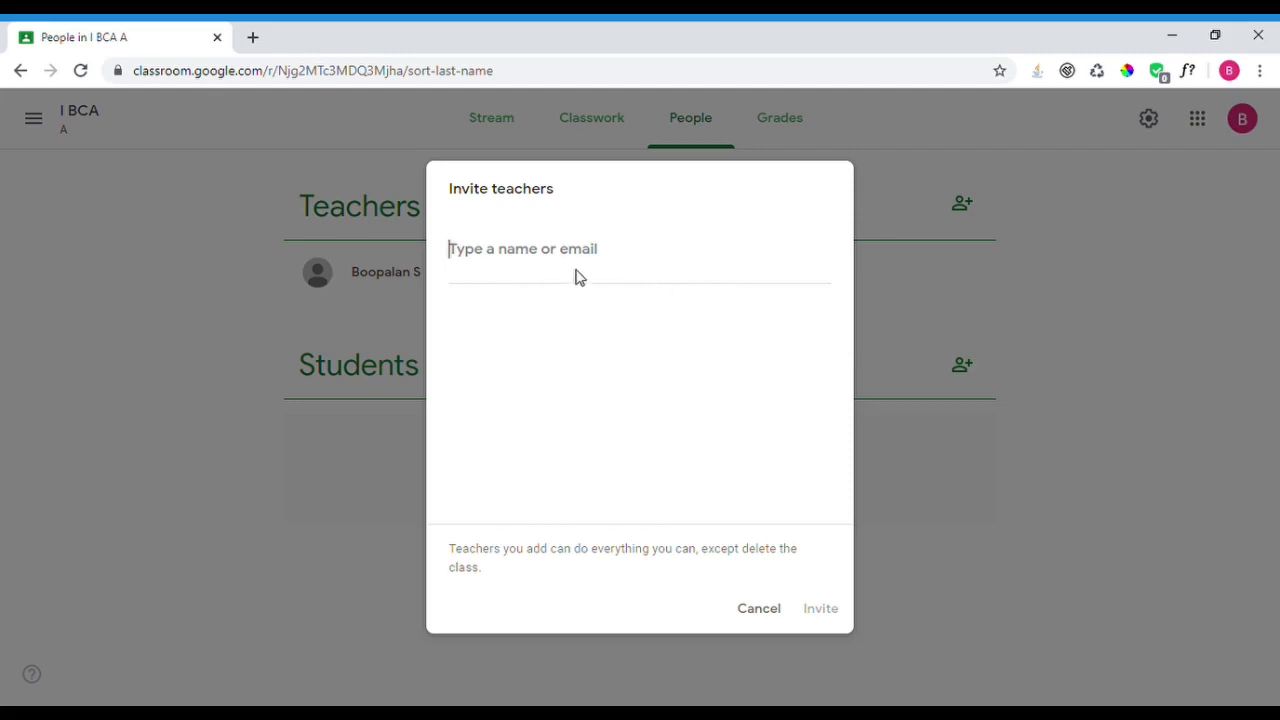
{"action": "left_click", "coordinate": [758, 609]}
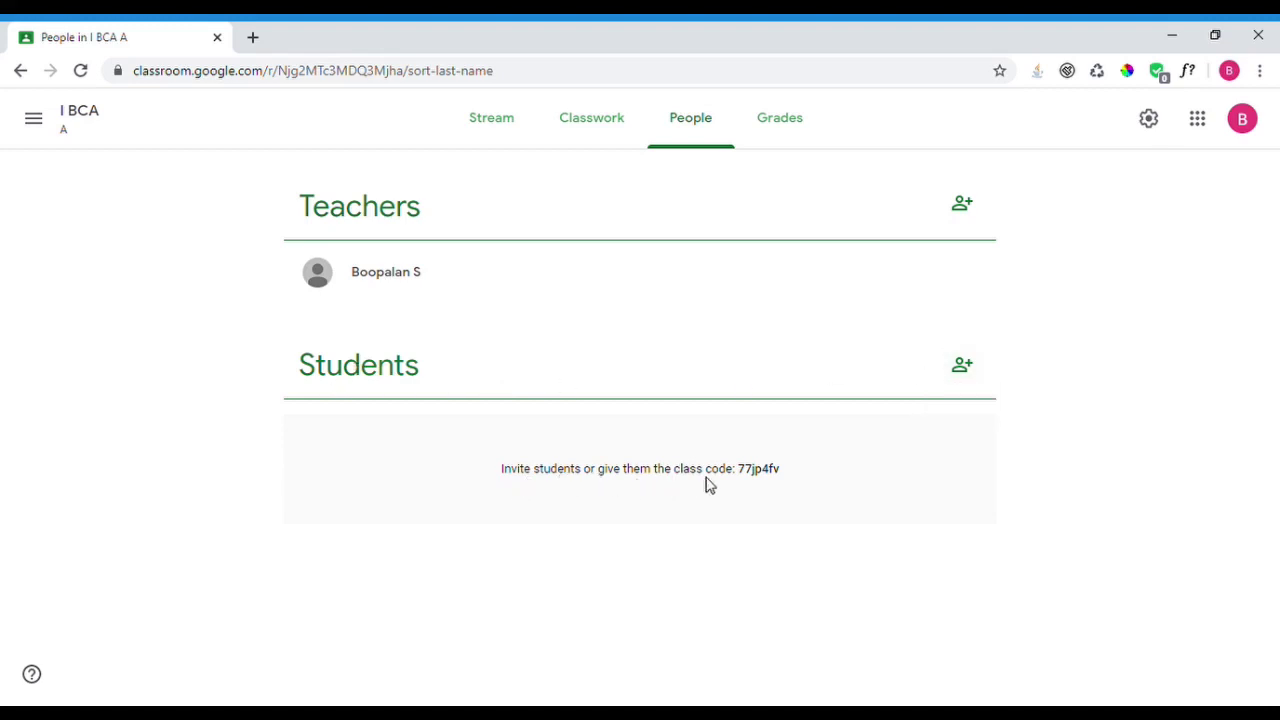
{"action": "double_click", "coordinate": [754, 470]}
{"action": "left_click", "coordinate": [966, 368]}
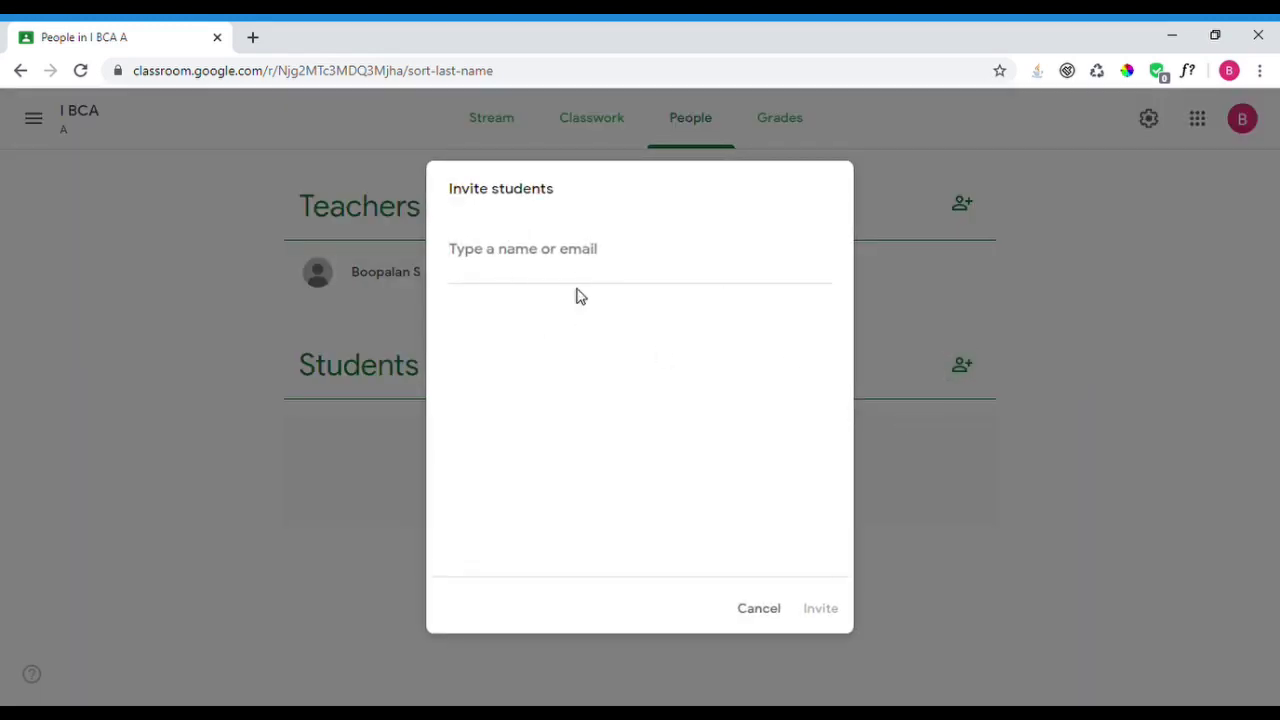
{"action": "left_click", "coordinate": [779, 618]}
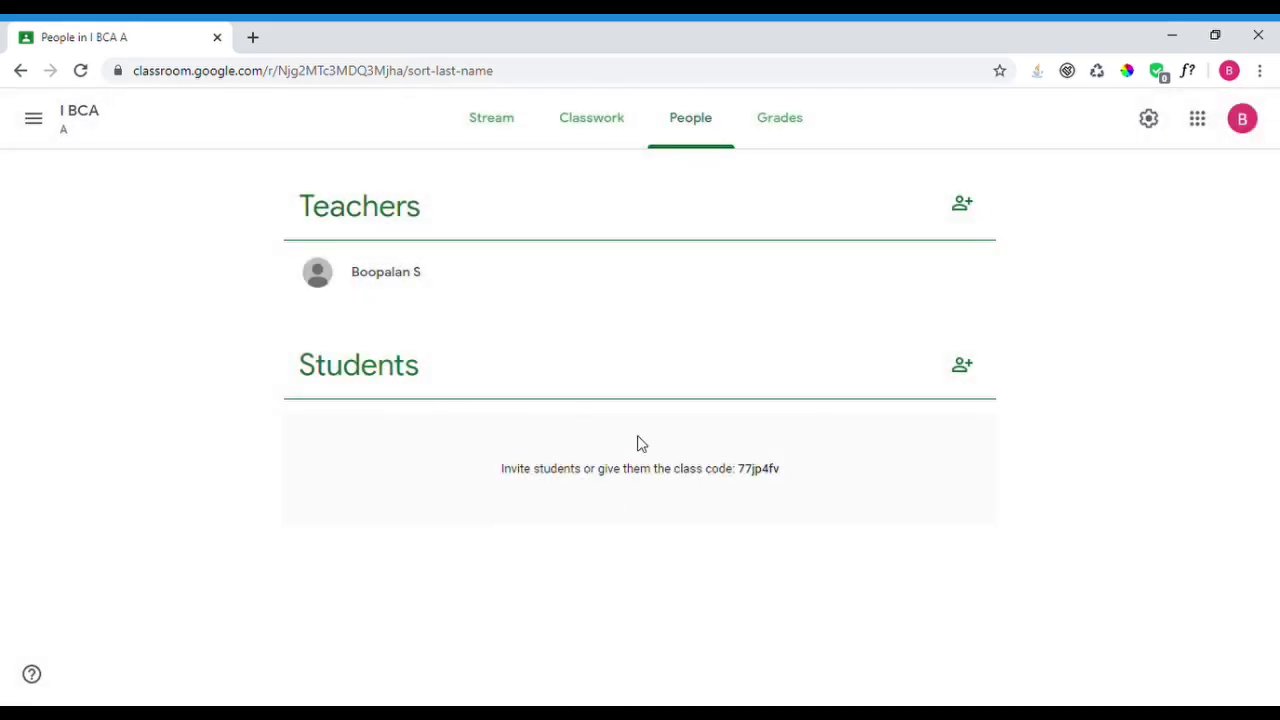
- Invite one student by entering their e-mail address, then view the Grades page
{"action": "left_click", "coordinate": [963, 367]}
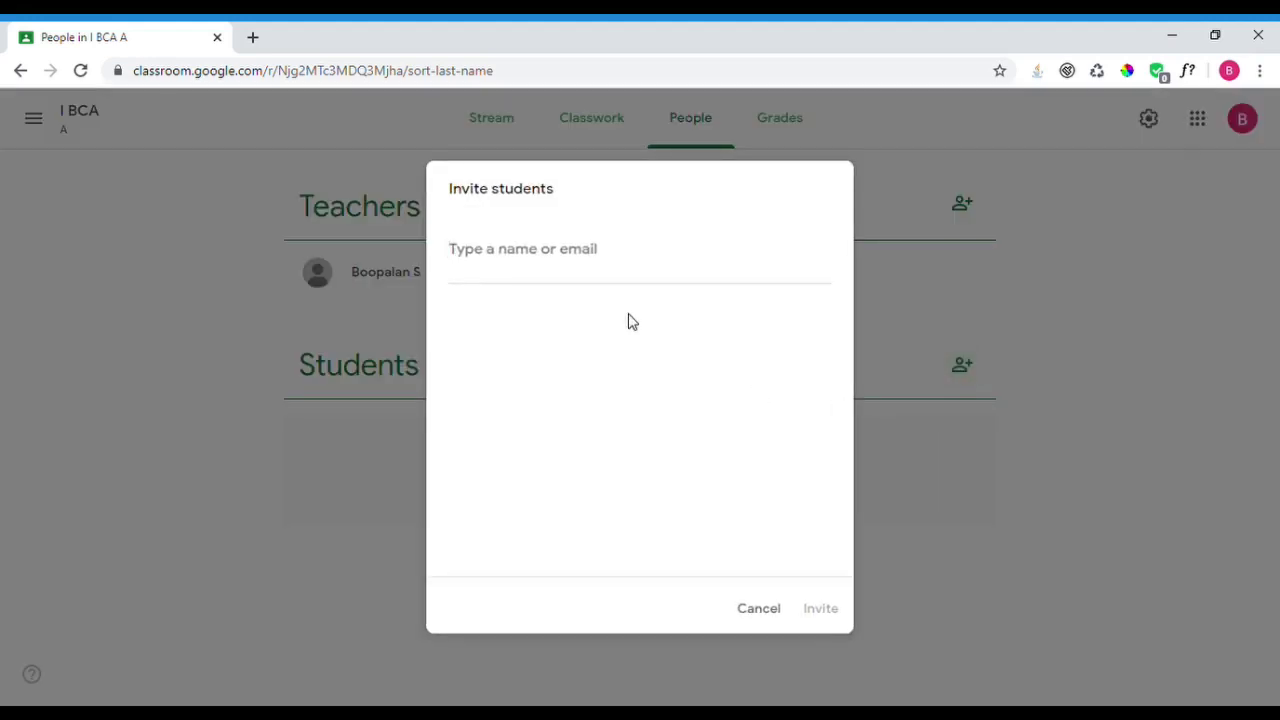
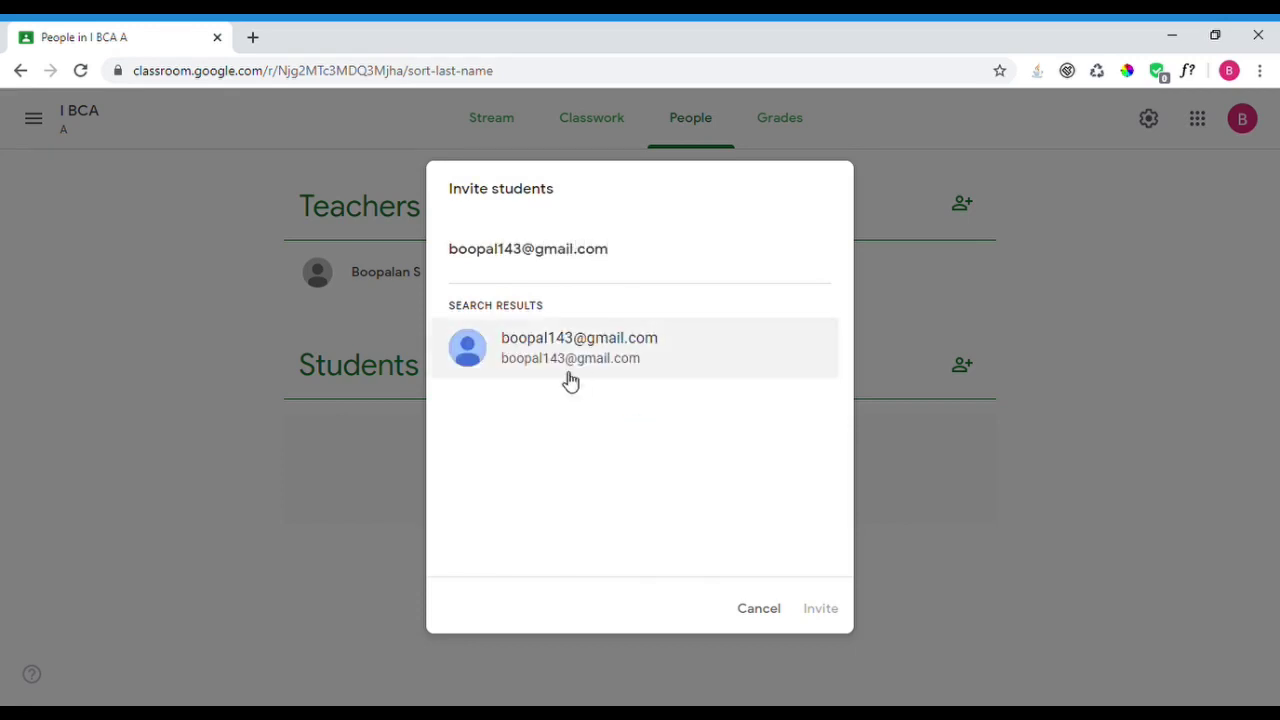
{"action": "left_click", "coordinate": [566, 378]}
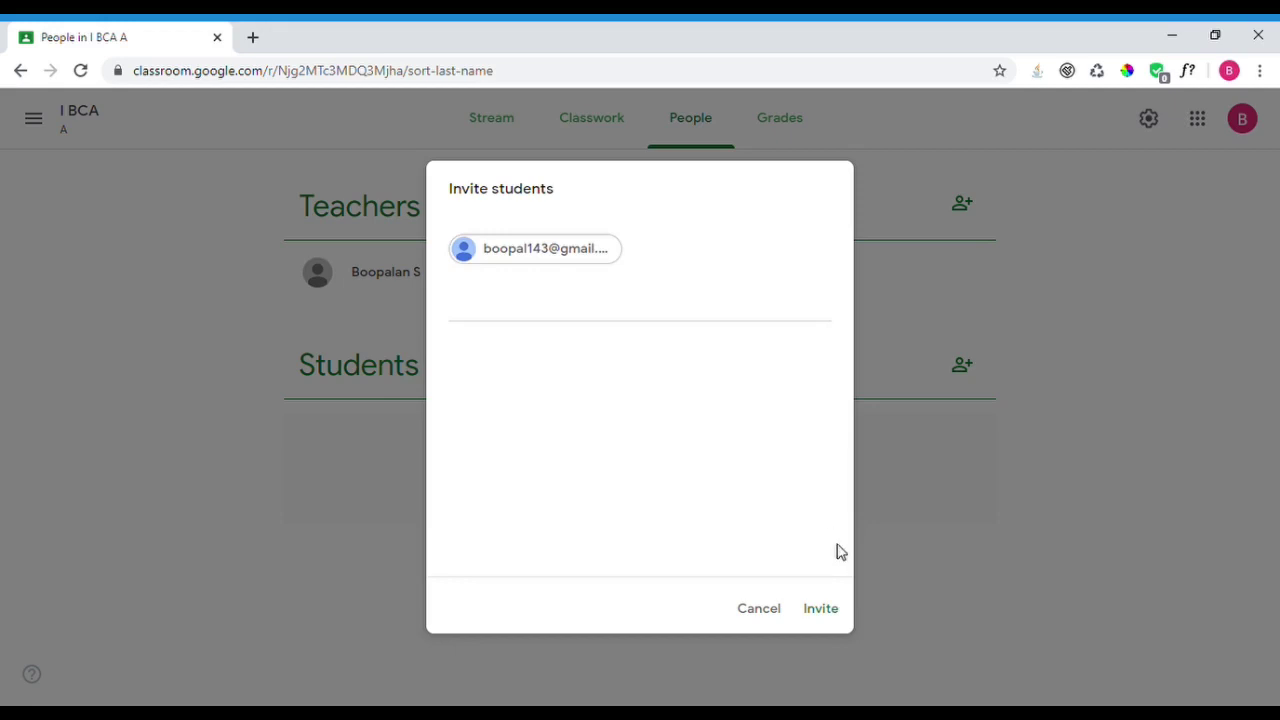
{"action": "left_click", "coordinate": [824, 612]}
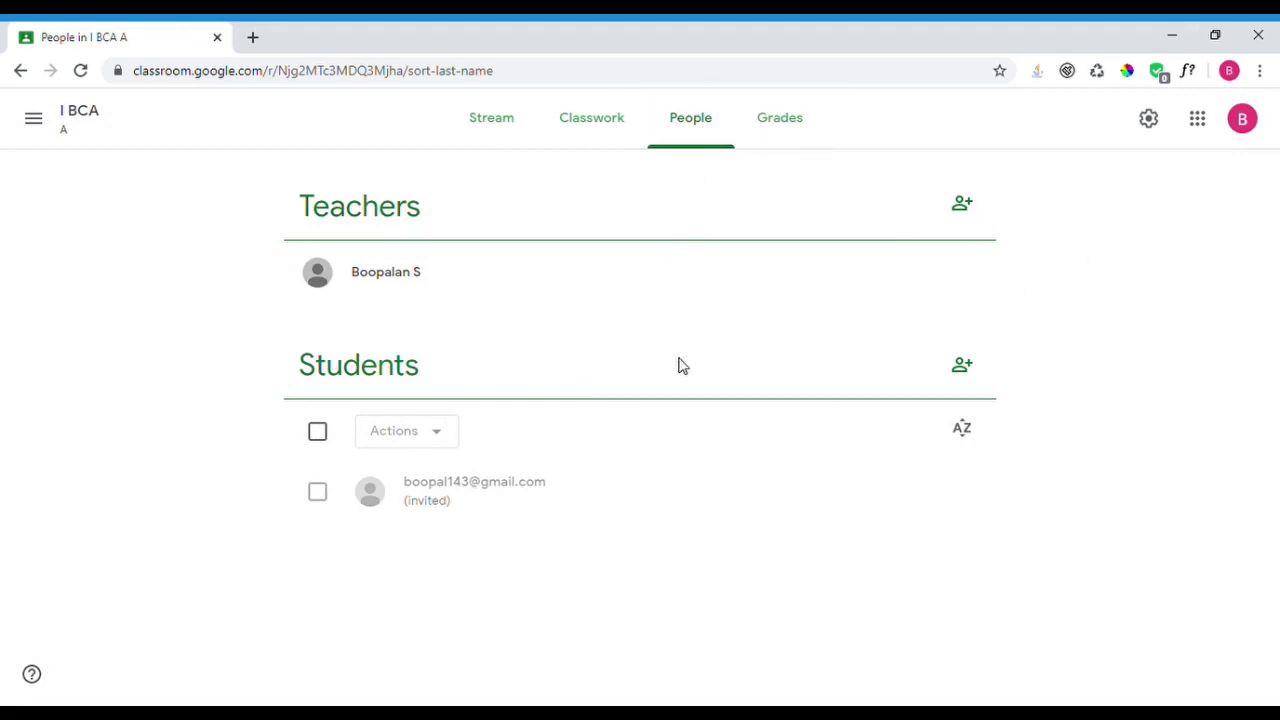
{"action": "left_click", "coordinate": [791, 135]}
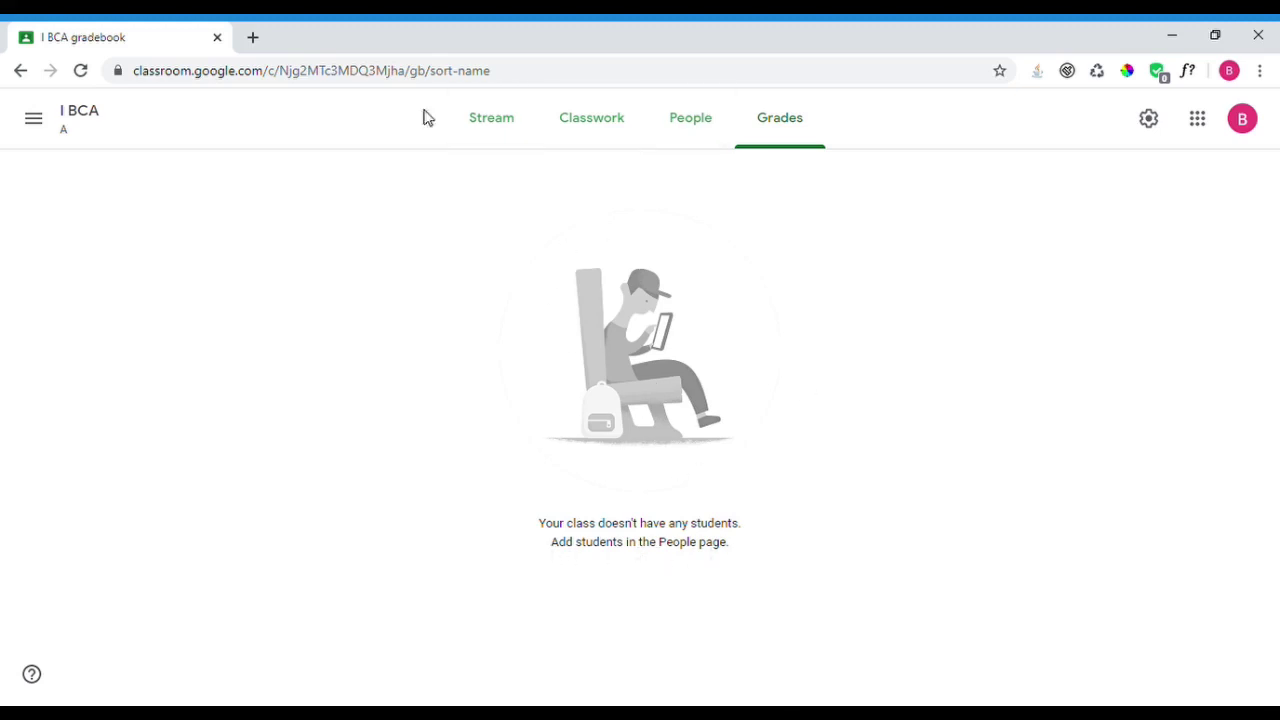
- Browse the Stream, Classwork, People and Grades tabs, then open the main navigation drawer
{"action": "left_click", "coordinate": [482, 128]}
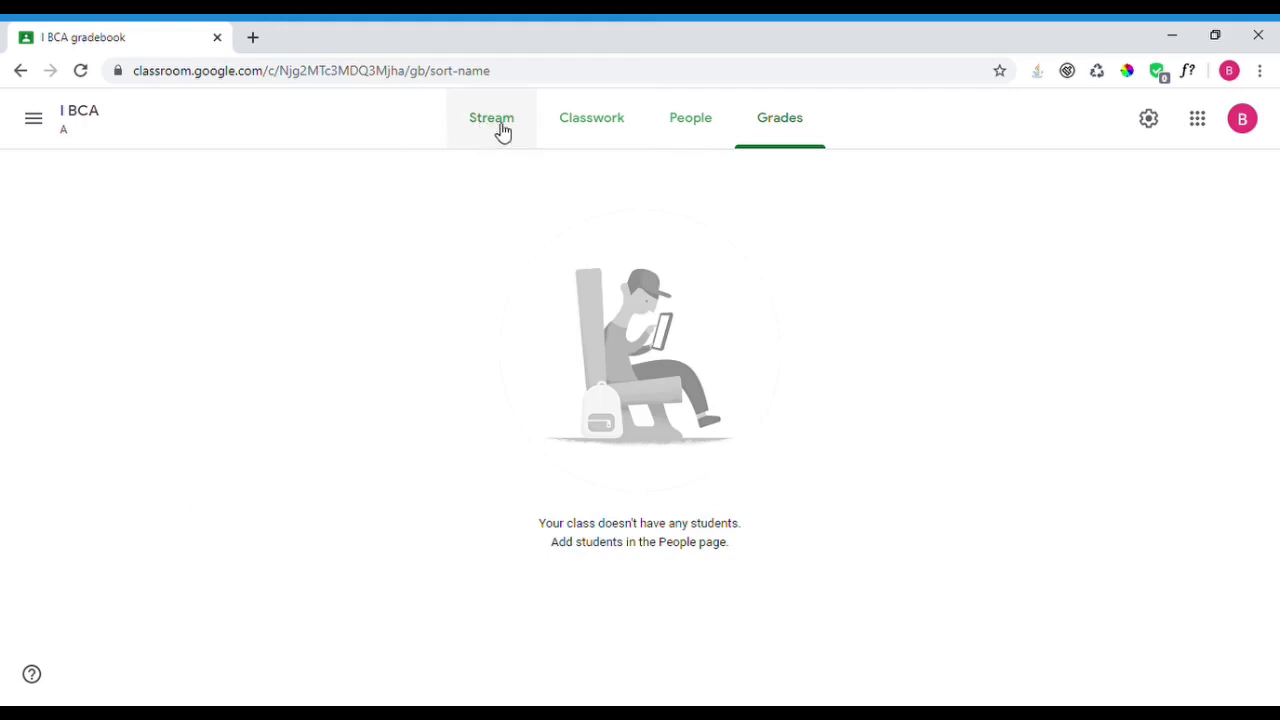
{"action": "left_click", "coordinate": [498, 127]}
{"action": "left_click", "coordinate": [590, 128]}
{"action": "left_click", "coordinate": [705, 128]}
{"action": "left_click", "coordinate": [779, 128]}
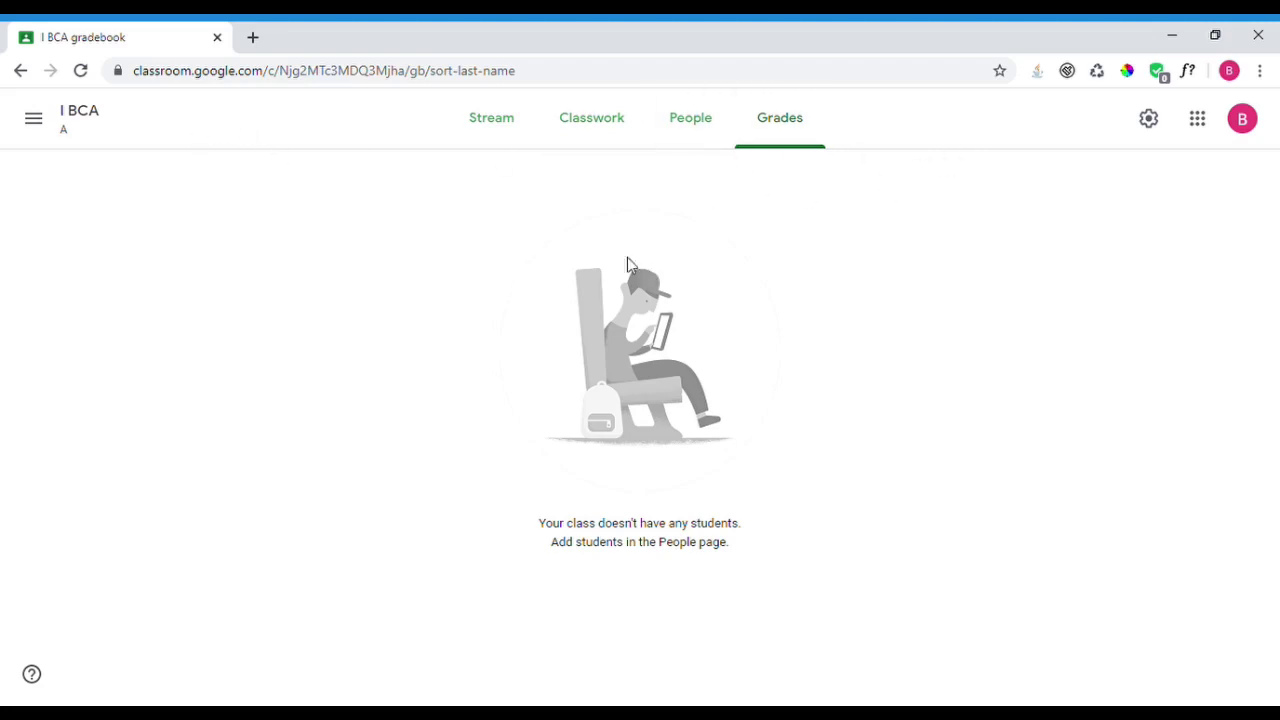
{"action": "left_click", "coordinate": [33, 124]}
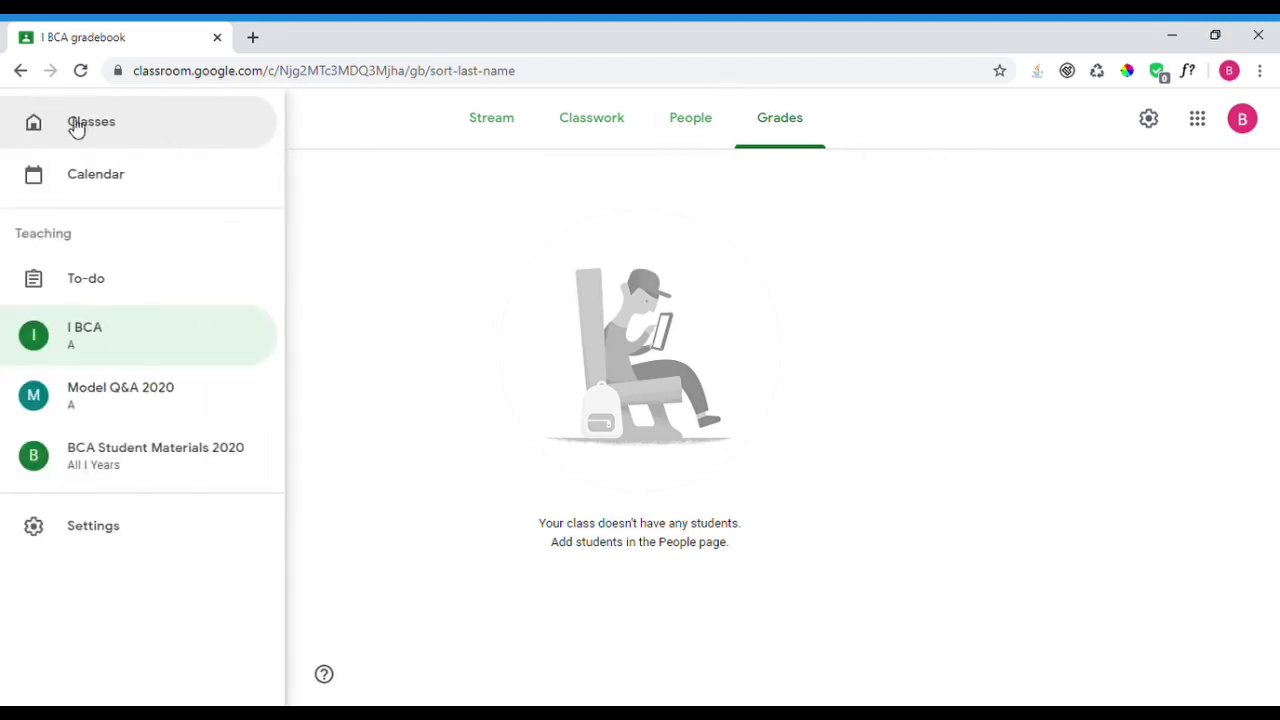
{"action": "left_click", "coordinate": [300, 185]}
{"action": "left_click", "coordinate": [36, 127]}
- Show the Calendar week of Apr 5–11 with the PHP assignment due Saturday 8:00 PM
{"action": "left_click", "coordinate": [76, 188]}
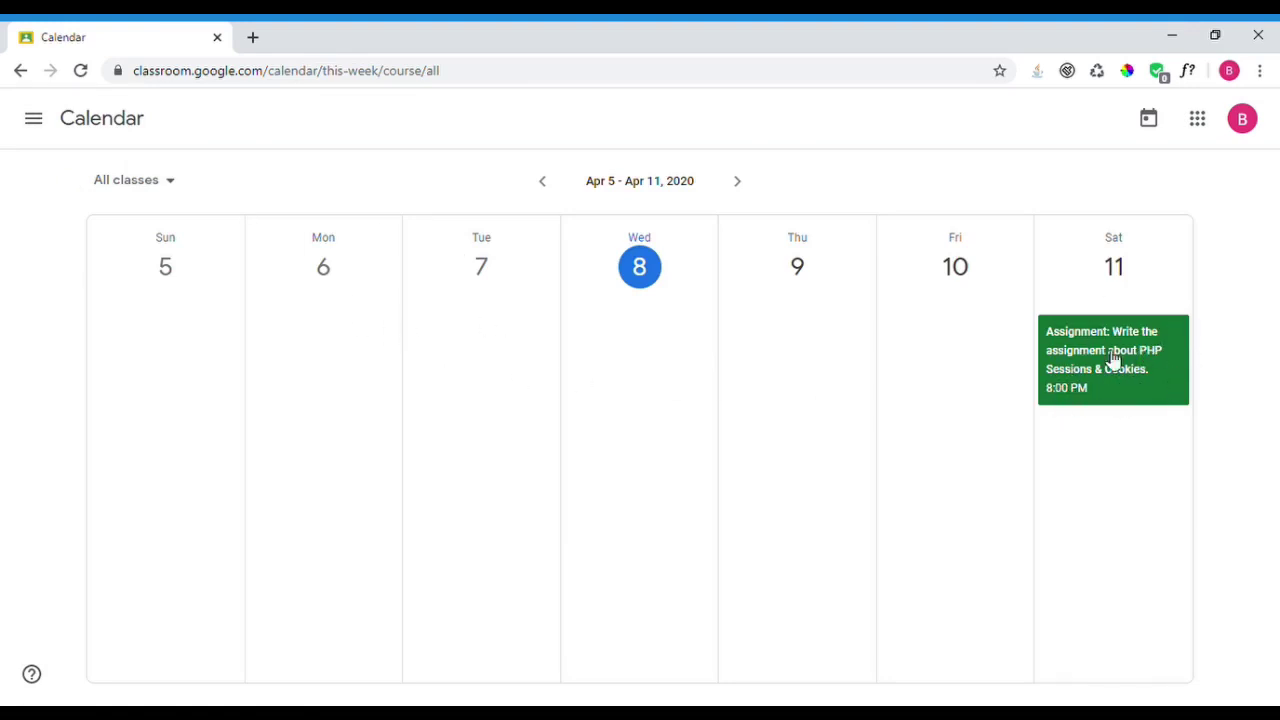
{"action": "left_click", "coordinate": [34, 120]}
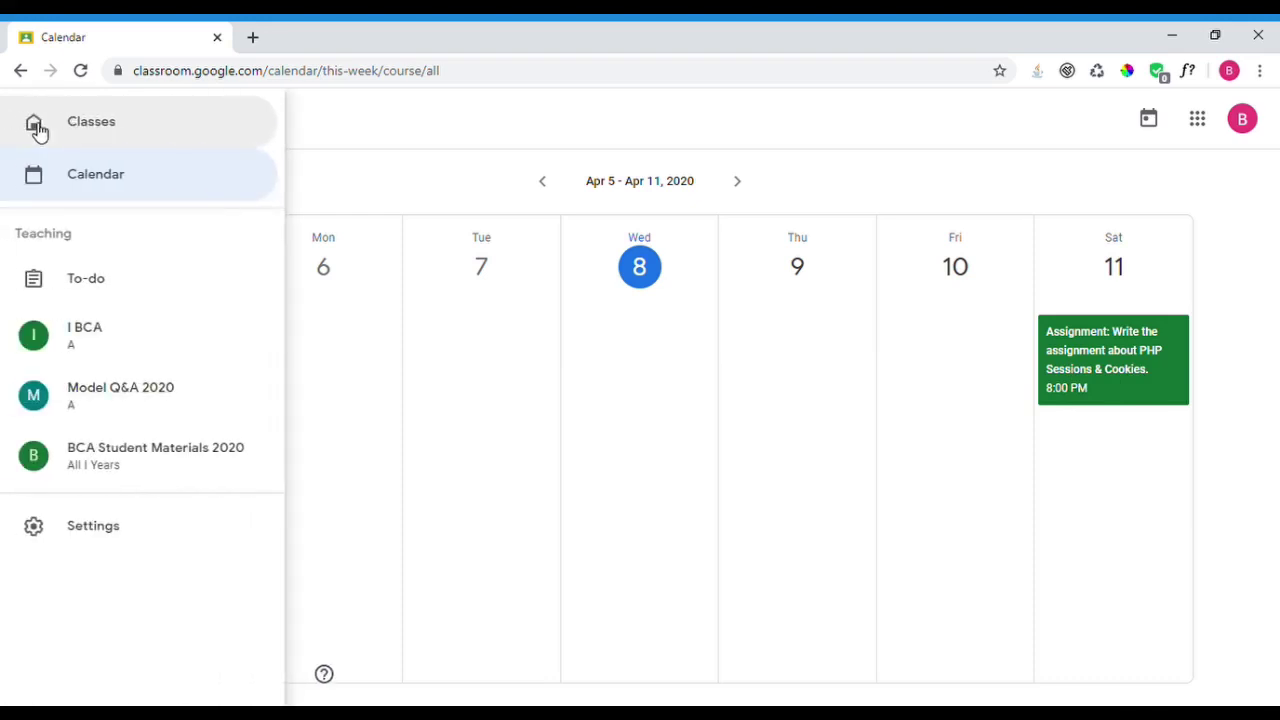
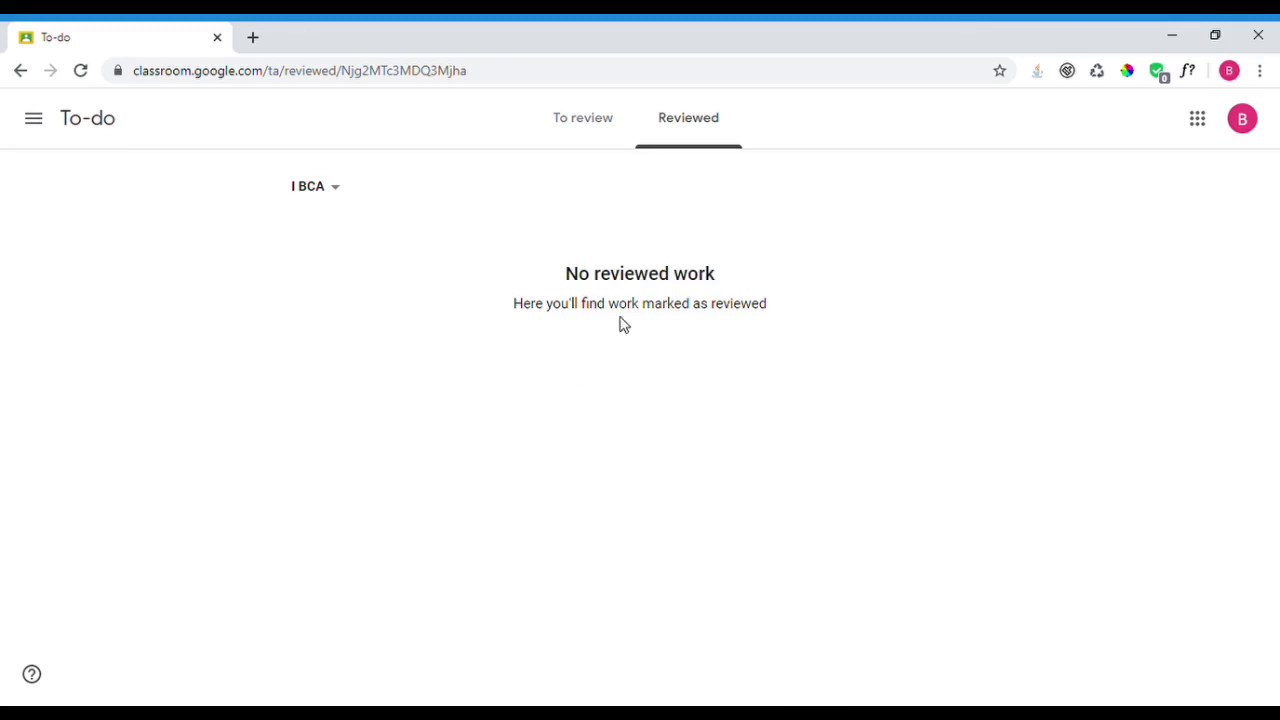
- Look at the To-review page, then scroll through the Classroom Settings page
{"action": "left_click", "coordinate": [566, 108]}
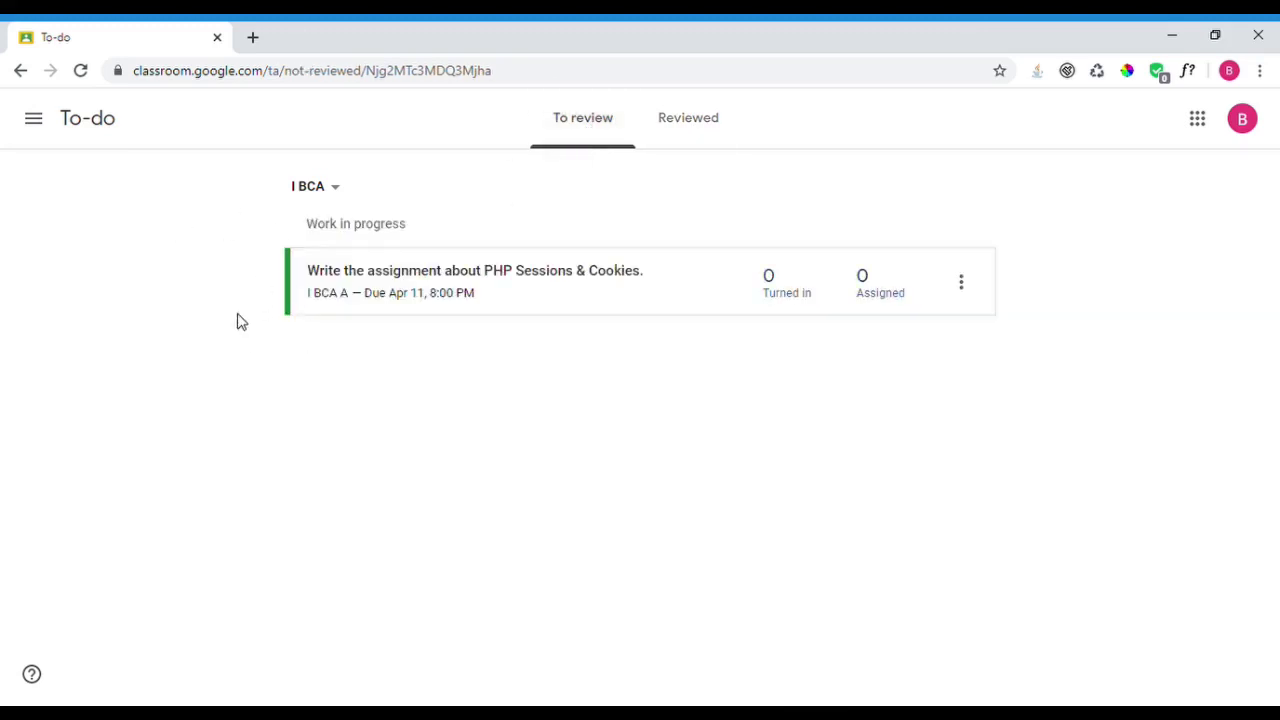
{"action": "left_click", "coordinate": [34, 119]}
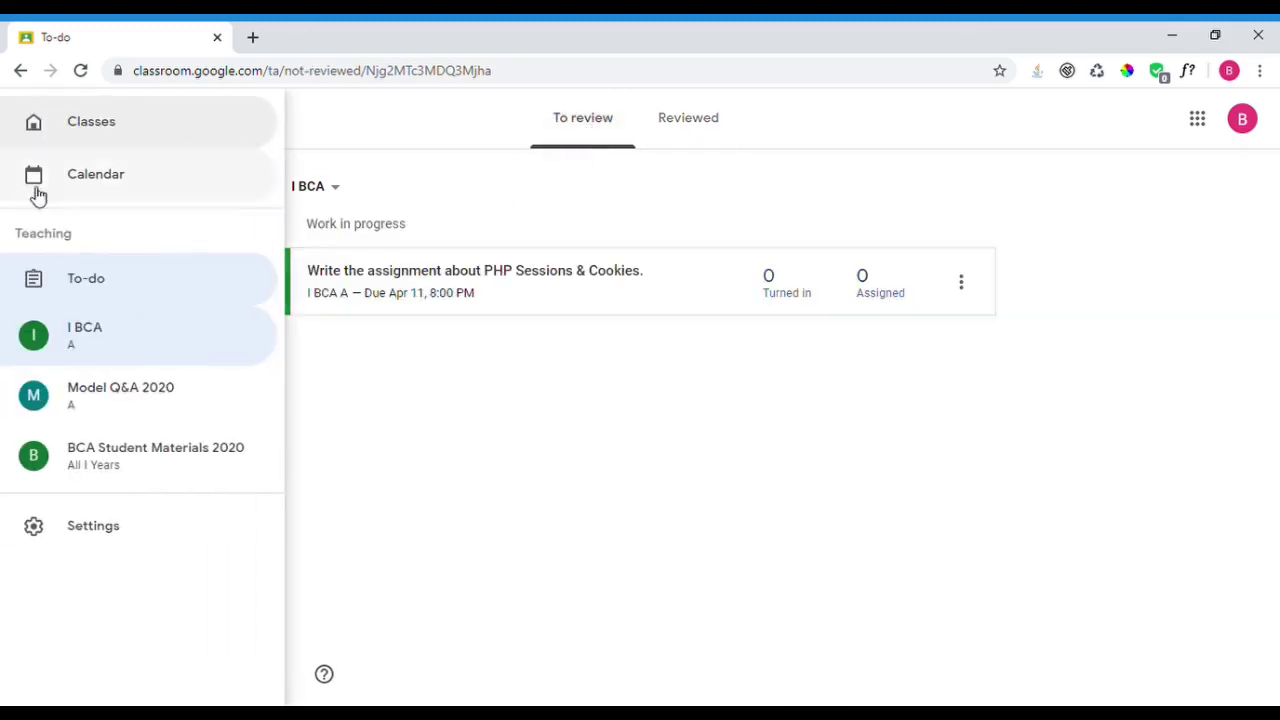
{"action": "left_click", "coordinate": [100, 530]}
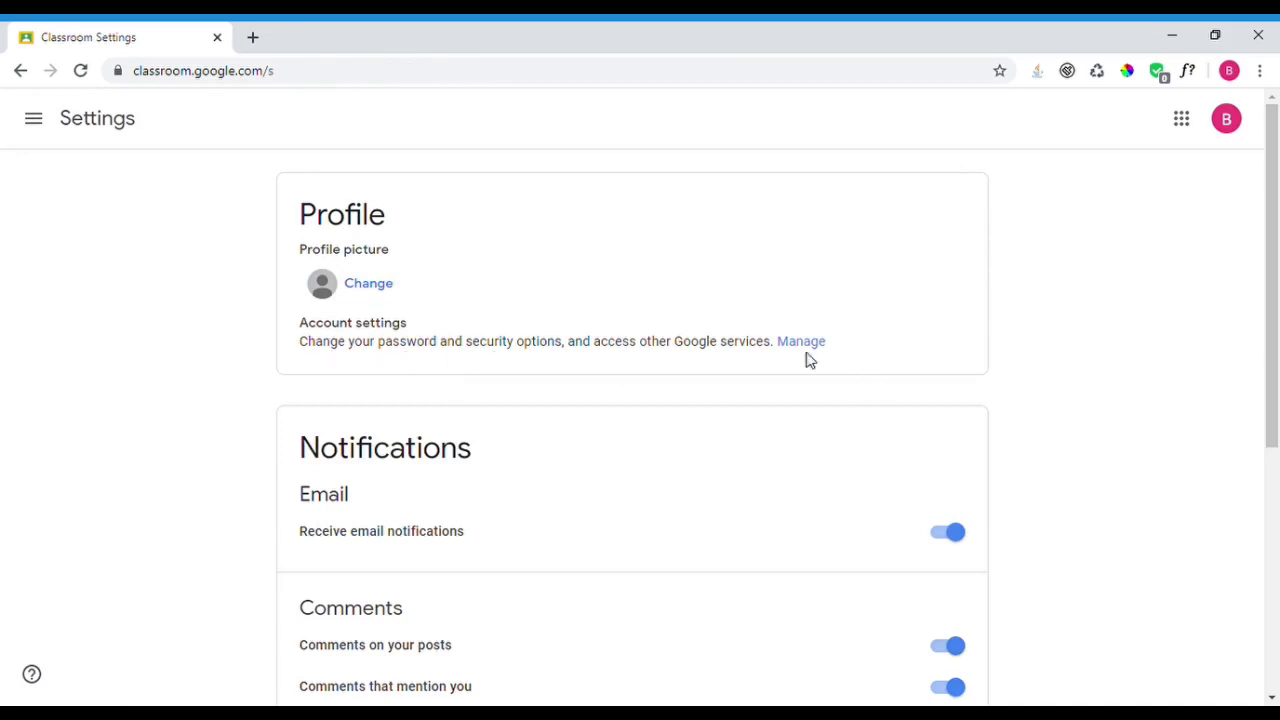
{"action": "left_click_drag", "start_coordinate": [1272, 280], "coordinate": [1272, 420]}
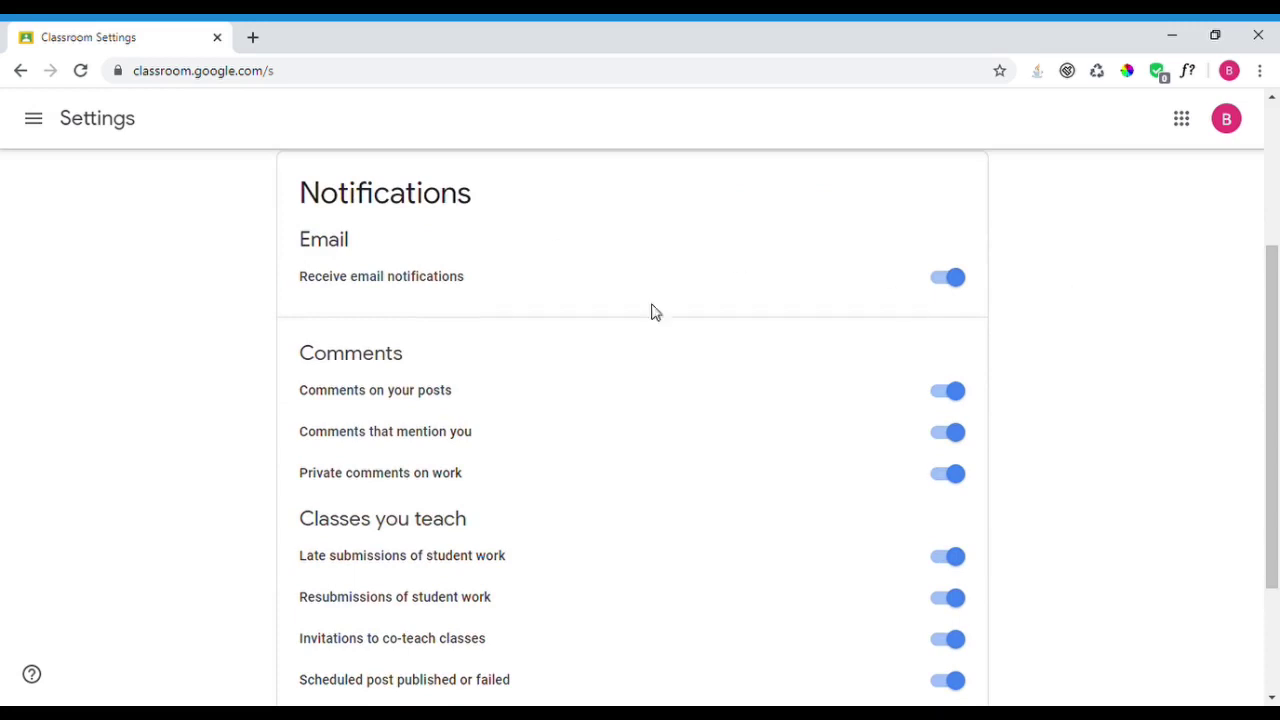
{"action": "left_click_drag", "start_coordinate": [1268, 328], "coordinate": [1268, 430]}
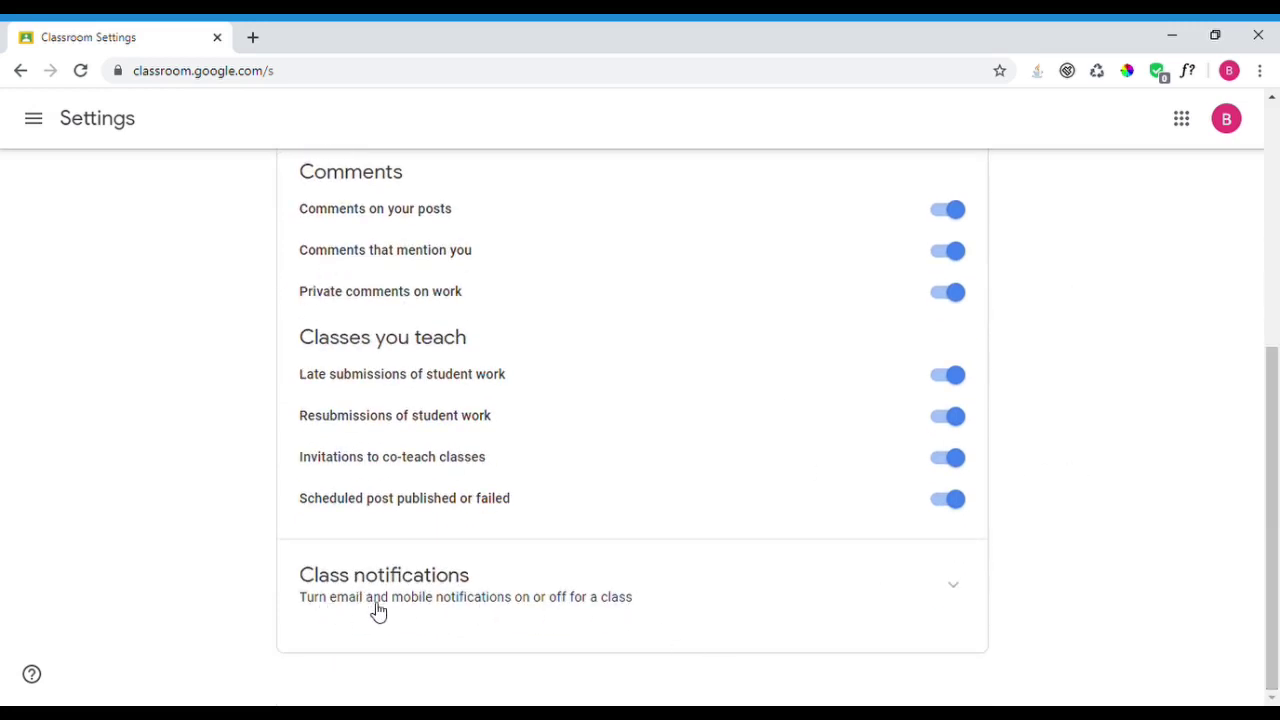
{"action": "left_click_drag", "start_coordinate": [1276, 530], "coordinate": [1276, 286]}
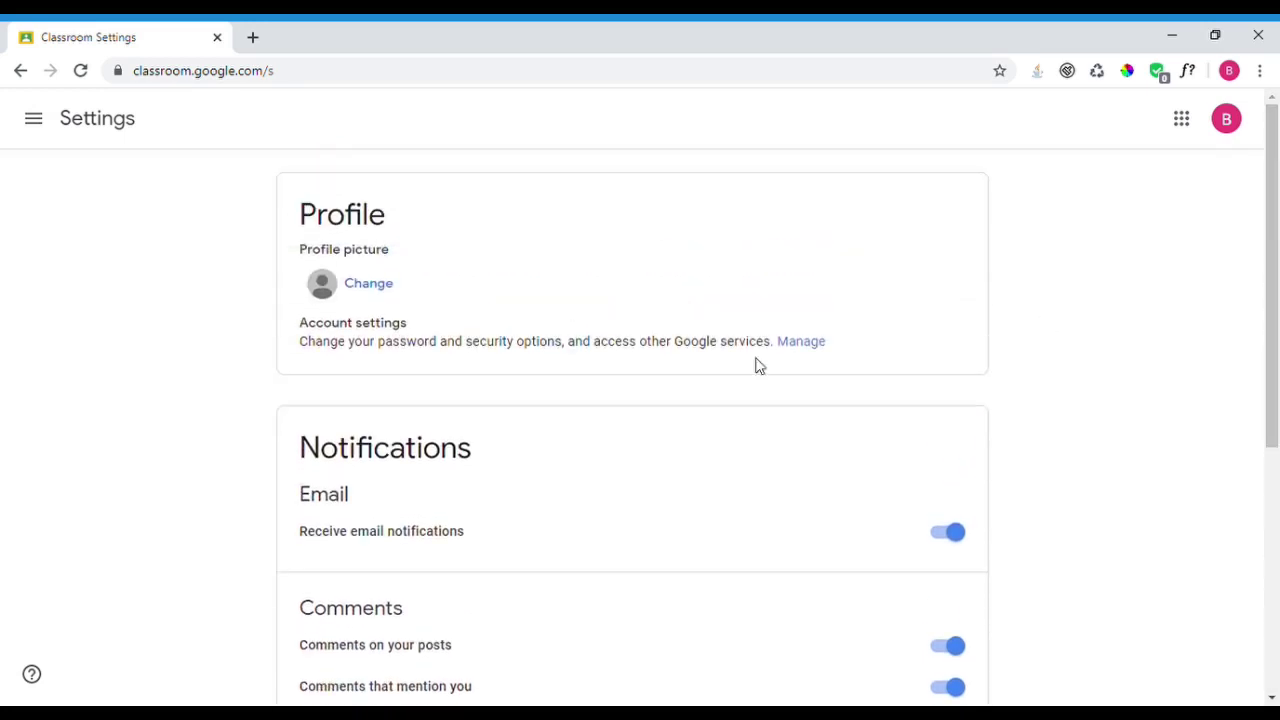
- Return to the Classes home, glance at Settings once more, and come back to Classes
{"action": "left_click", "coordinate": [33, 120]}
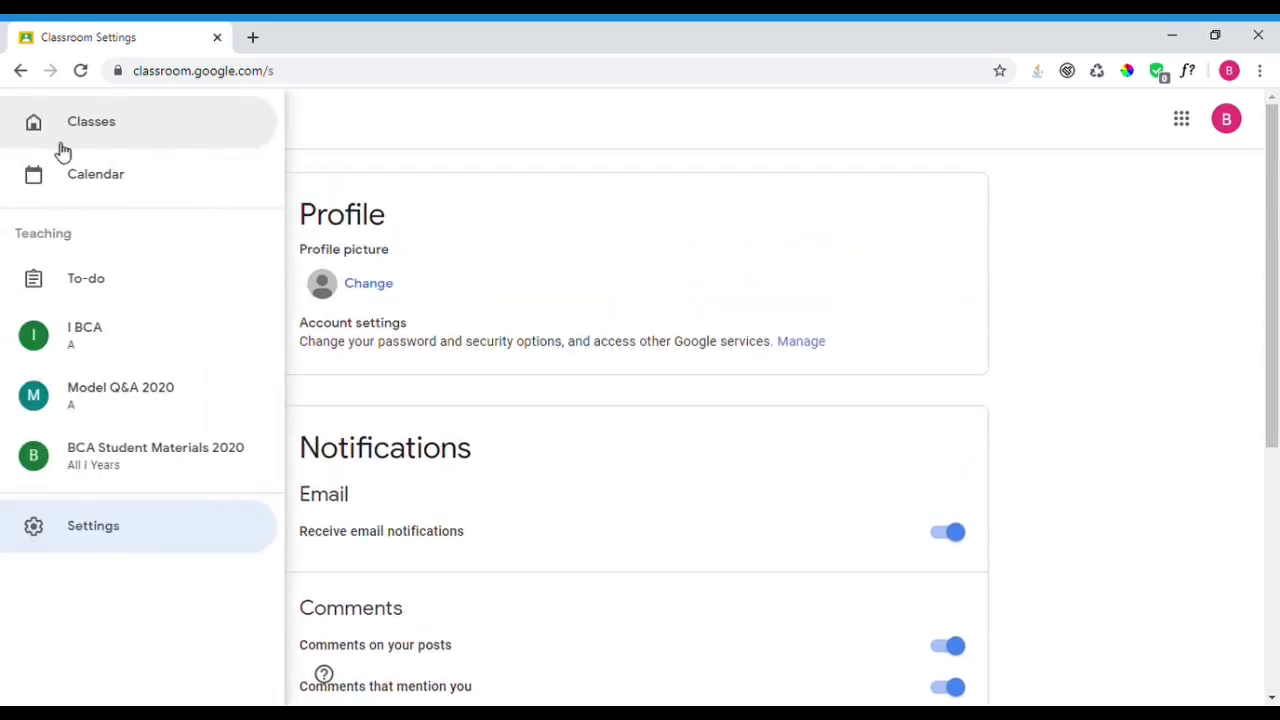
{"action": "left_click", "coordinate": [77, 134]}
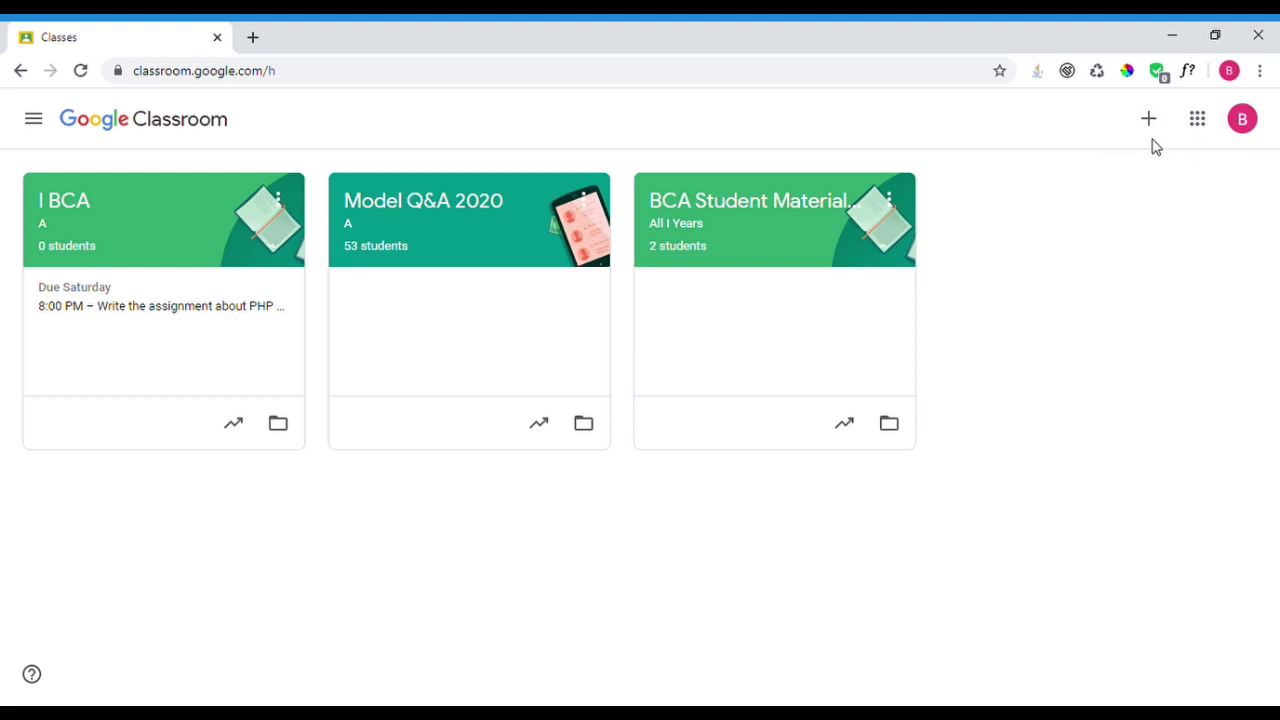
{"action": "left_click", "coordinate": [40, 128]}
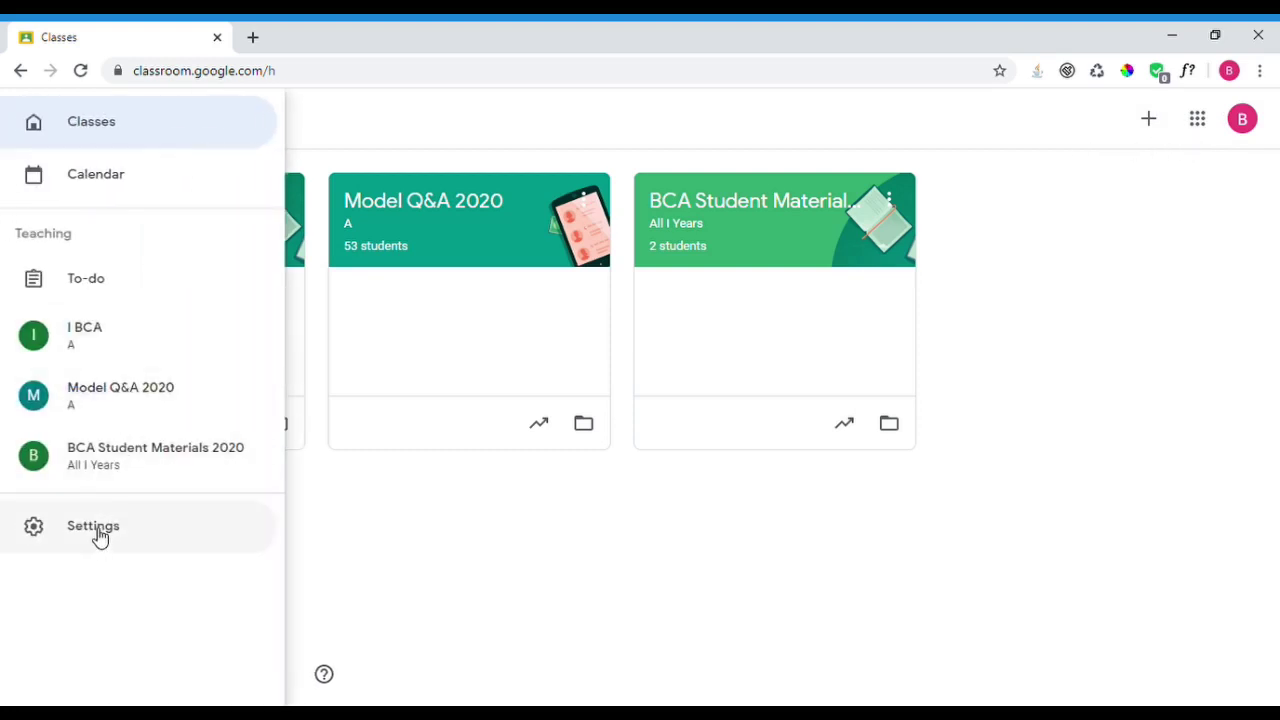
{"action": "left_click", "coordinate": [99, 537]}
{"action": "left_click_drag", "start_coordinate": [1274, 277], "coordinate": [109, 166]}
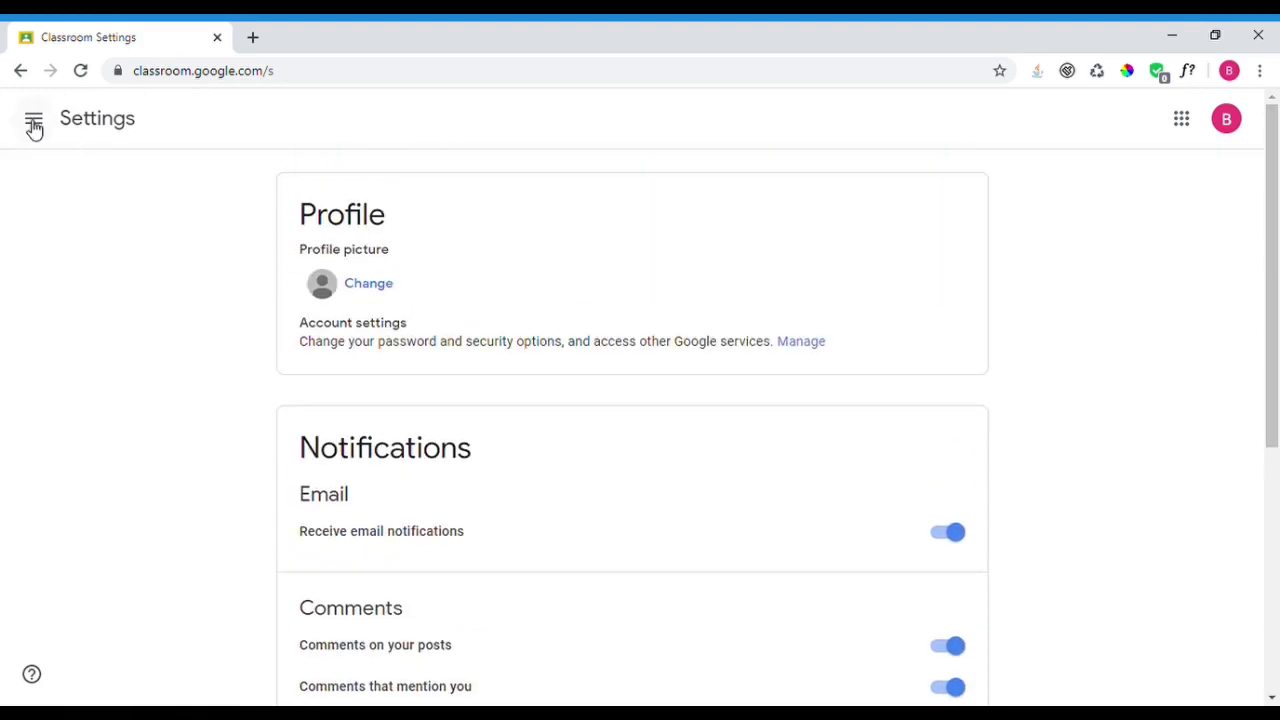
{"action": "left_click", "coordinate": [33, 120]}
{"action": "left_click", "coordinate": [97, 140]}
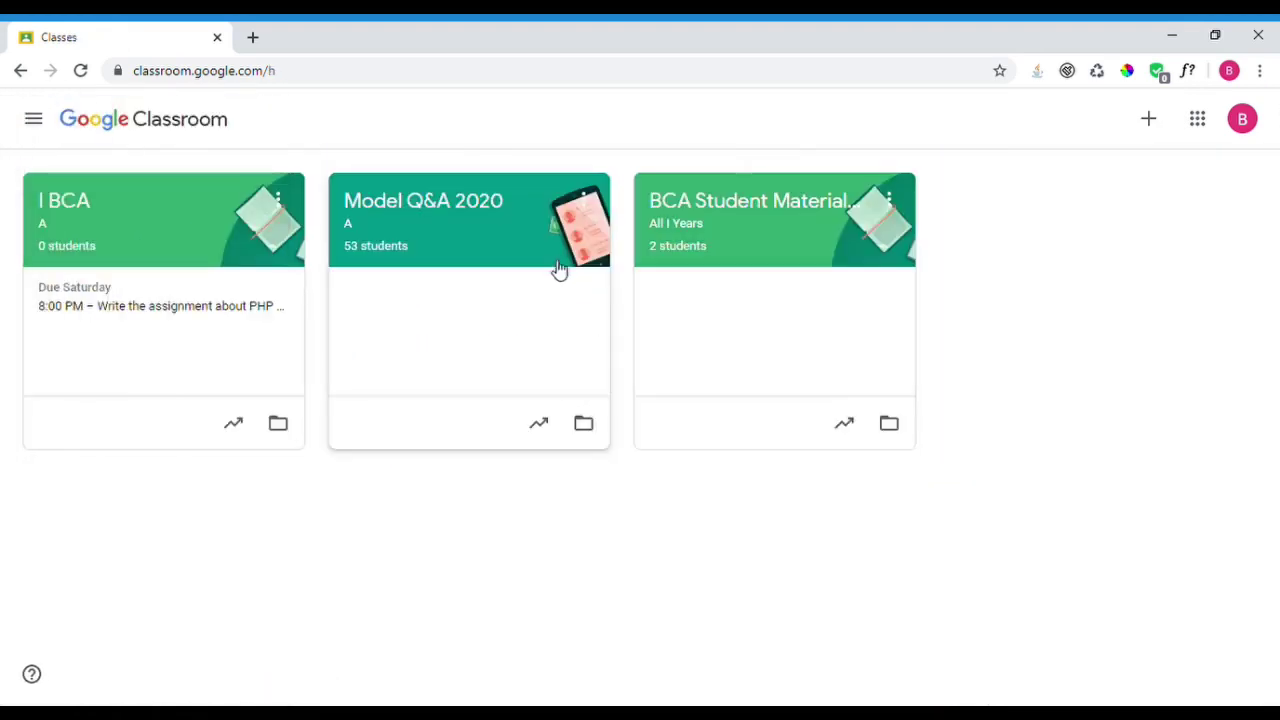
- In the I BCA class settings, switch on Show deleted items
{"action": "left_click", "coordinate": [125, 226]}
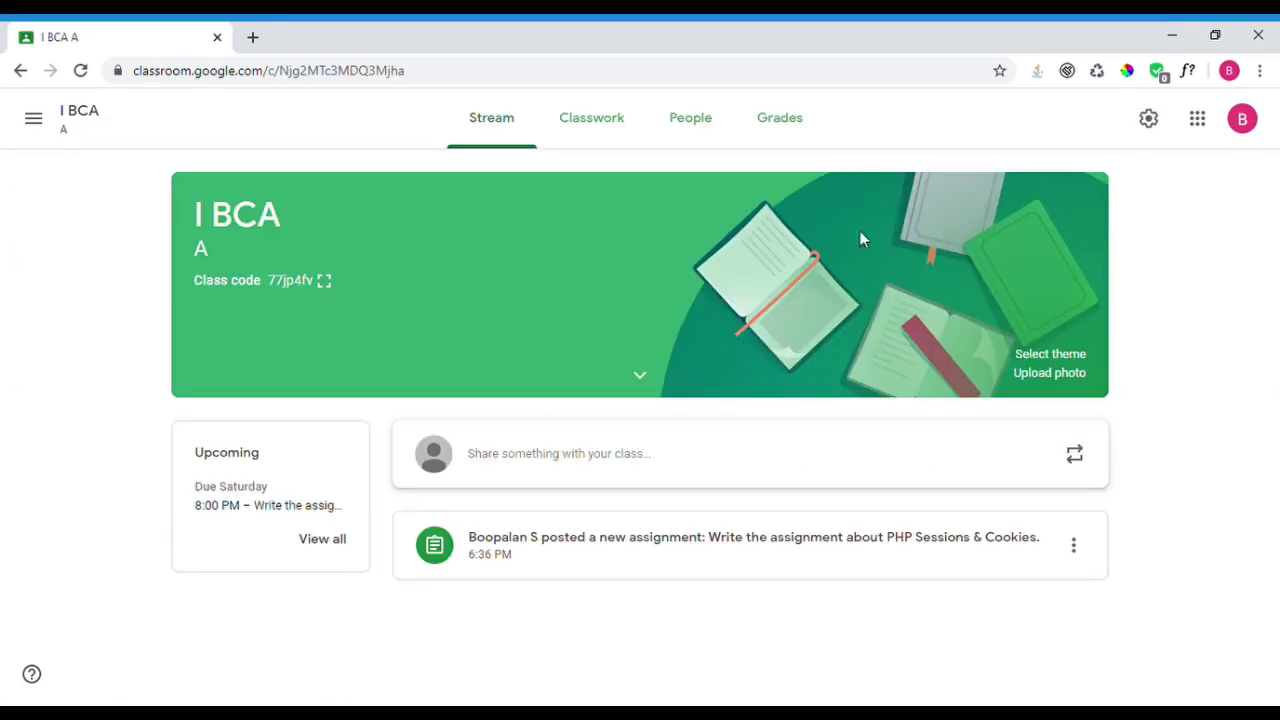
{"action": "left_click", "coordinate": [1150, 119]}
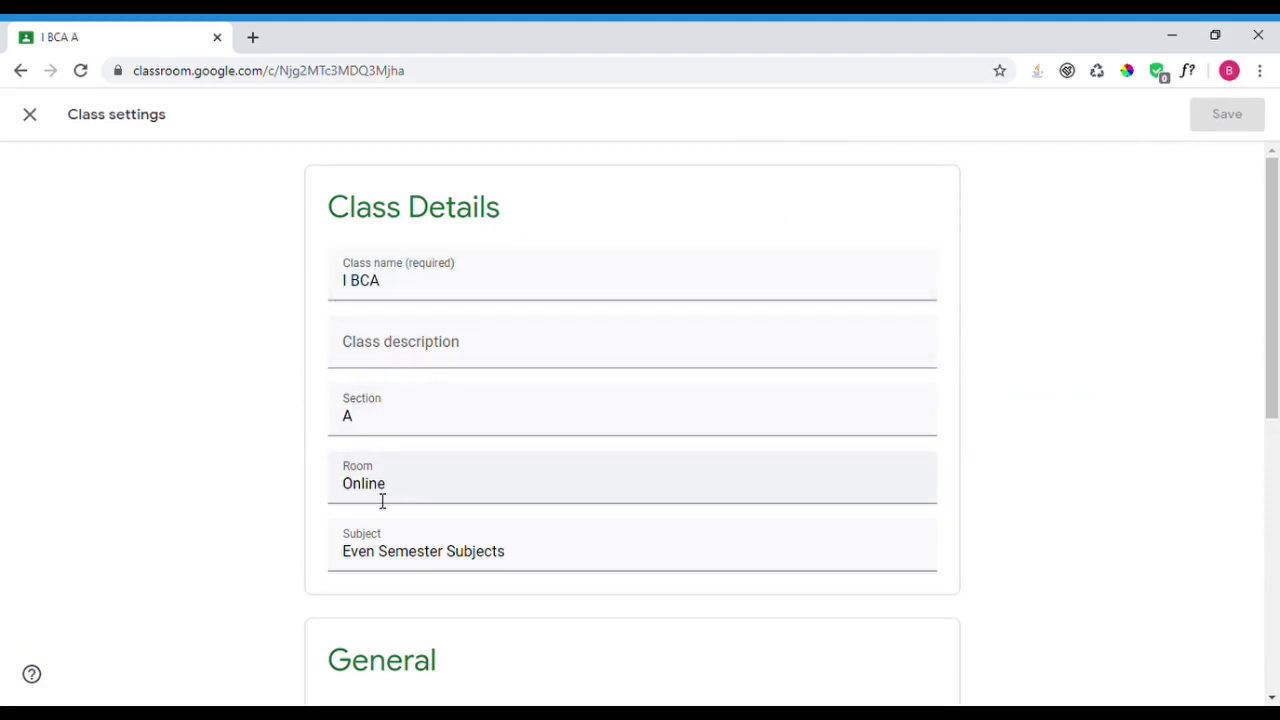
{"action": "left_click_drag", "start_coordinate": [1271, 333], "coordinate": [1256, 560]}
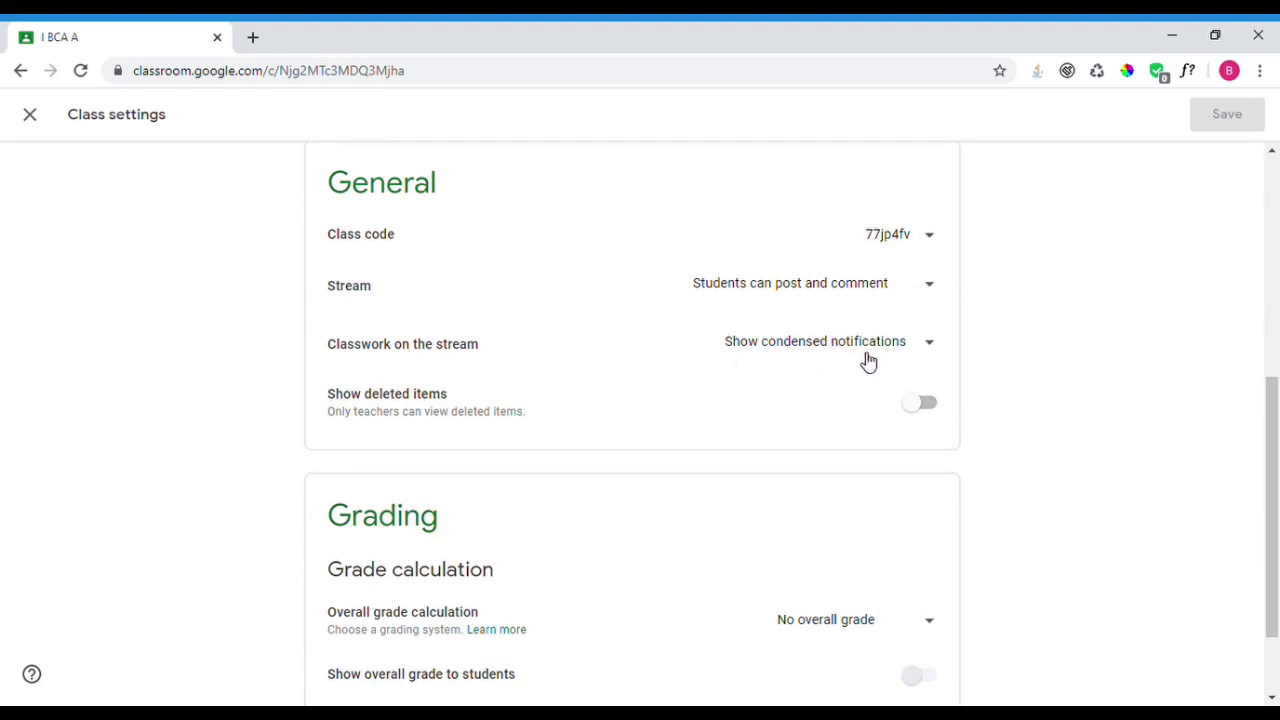
{"action": "left_click", "coordinate": [927, 406]}
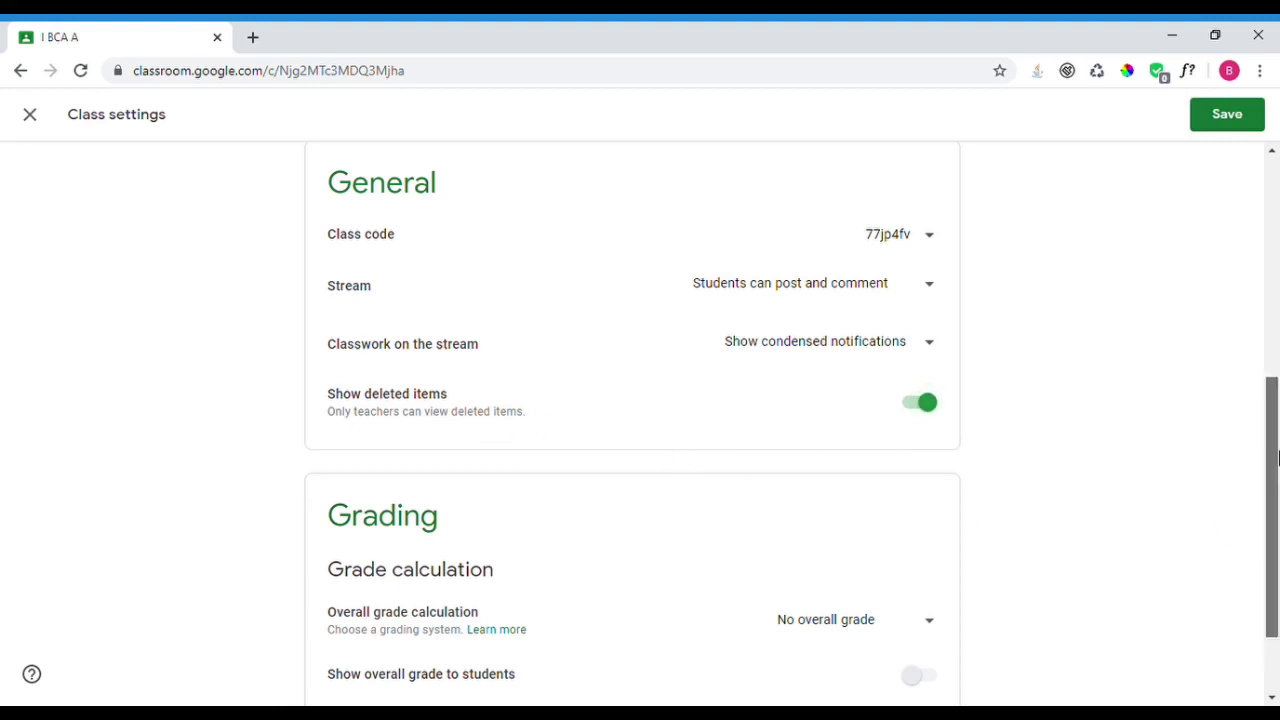
- Set overall grade calculation to Total points and show the overall grade to students
{"action": "scroll", "coordinate": [409, 460], "scroll_direction": "down", "scroll_amount": 2}
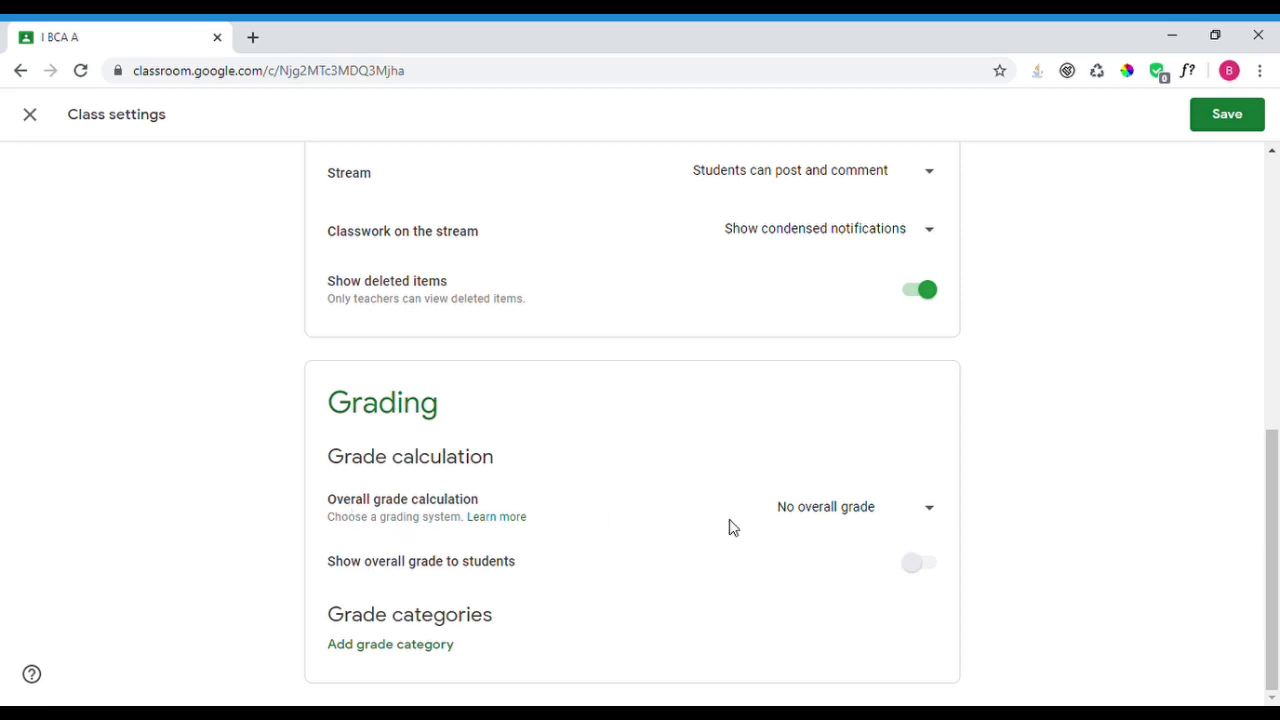
{"action": "left_click", "coordinate": [846, 525]}
{"action": "left_click", "coordinate": [839, 570]}
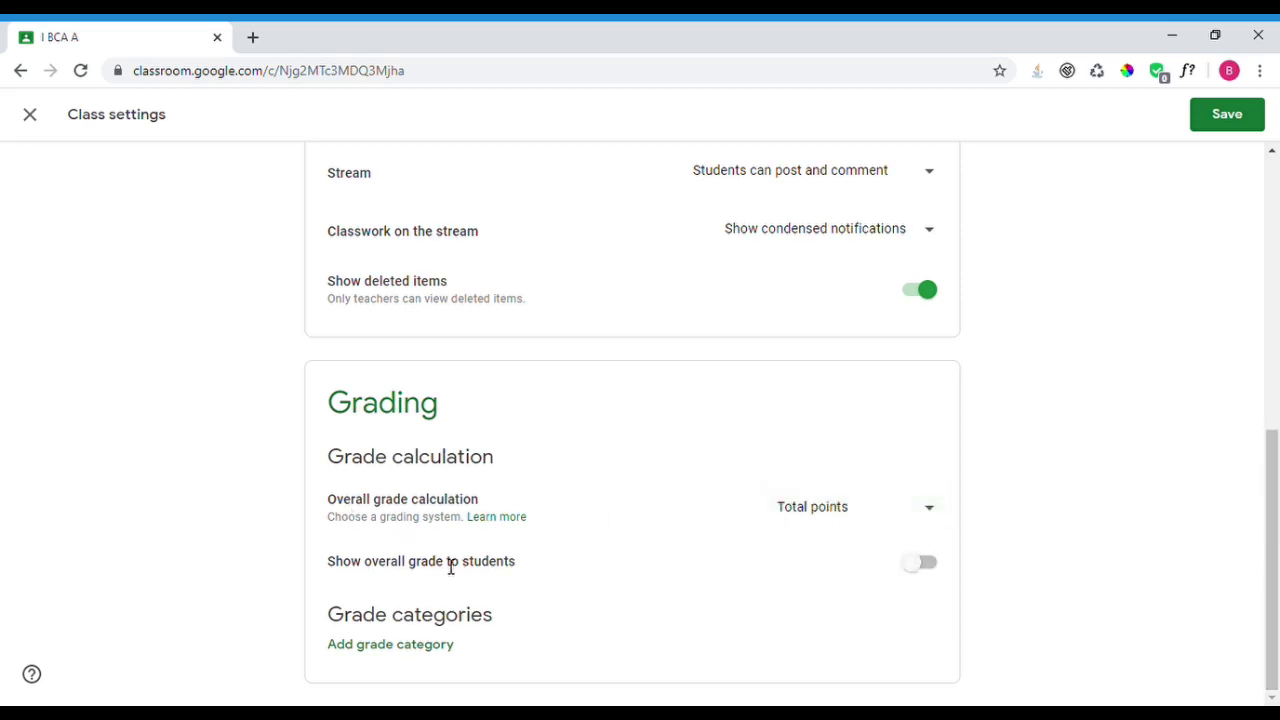
{"action": "left_click", "coordinate": [936, 567]}
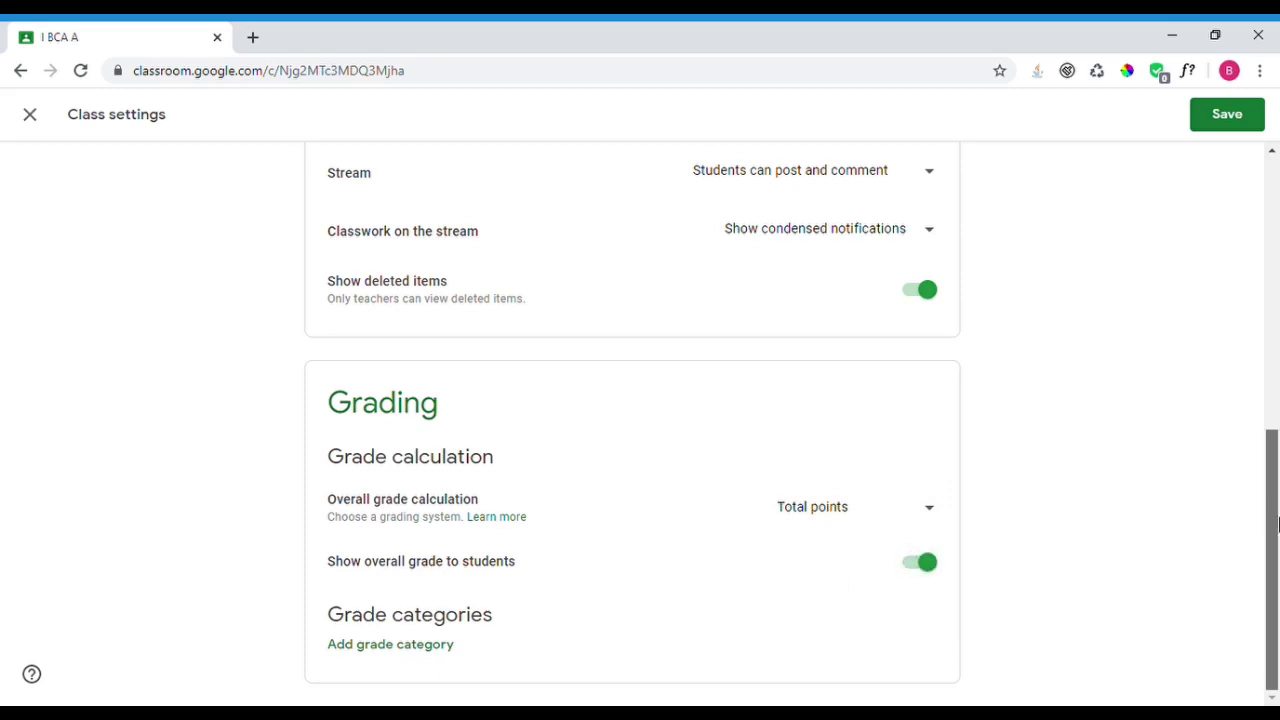
- Add a grade category named Test with 50 default points
{"action": "left_click", "coordinate": [417, 651]}
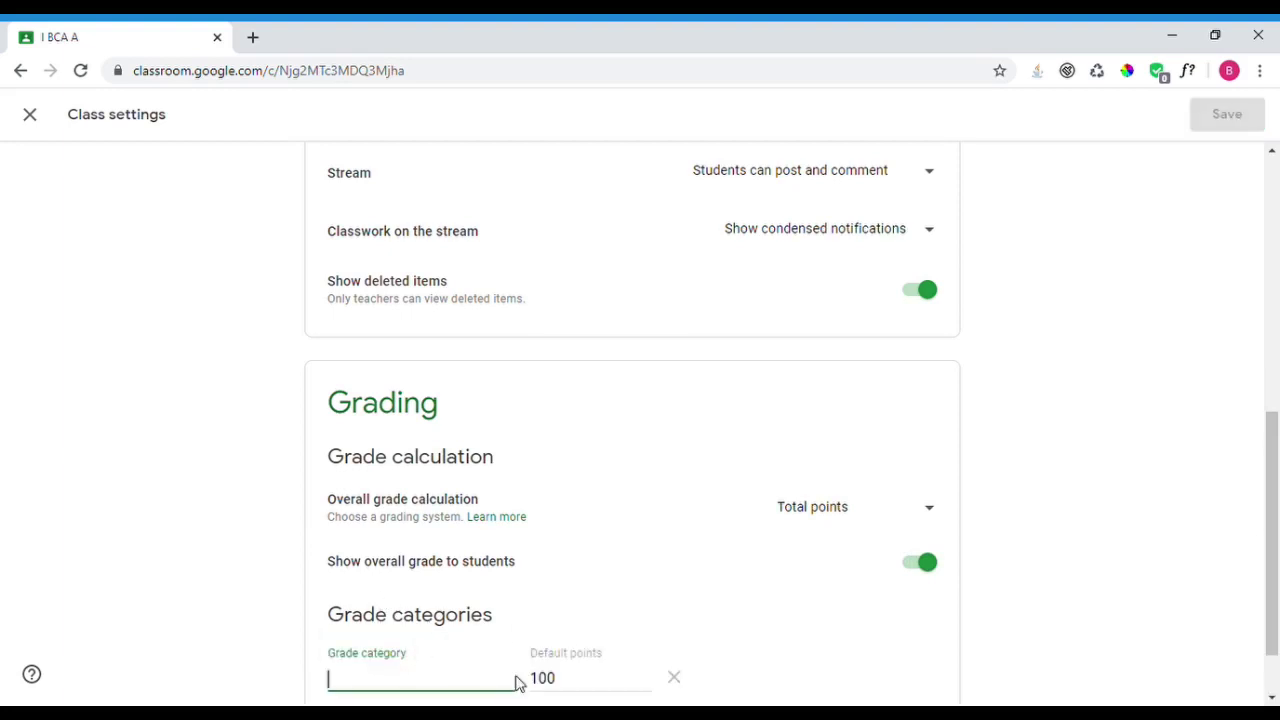
{"action": "scroll", "coordinate": [1165, 679], "scroll_direction": "down", "scroll_amount": 1}
{"action": "left_click", "coordinate": [1165, 679]}
{"action": "left_click", "coordinate": [401, 588]}
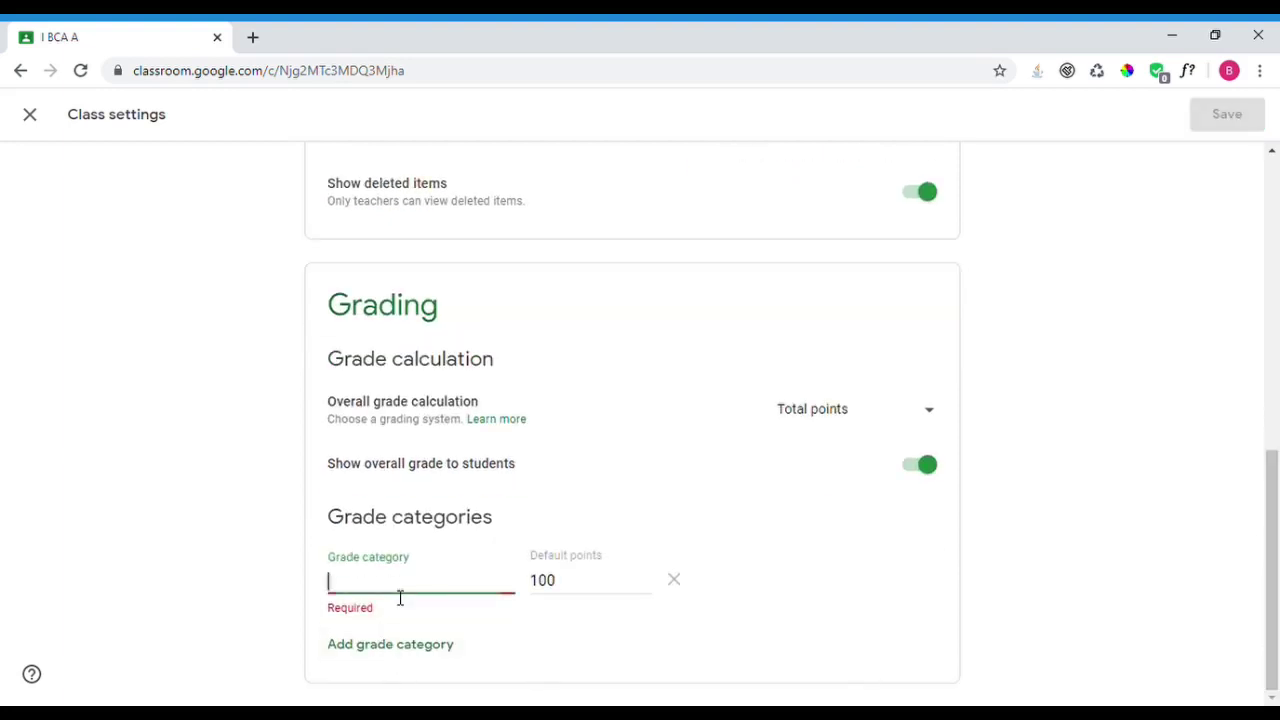
{"action": "type", "text": "Test"}
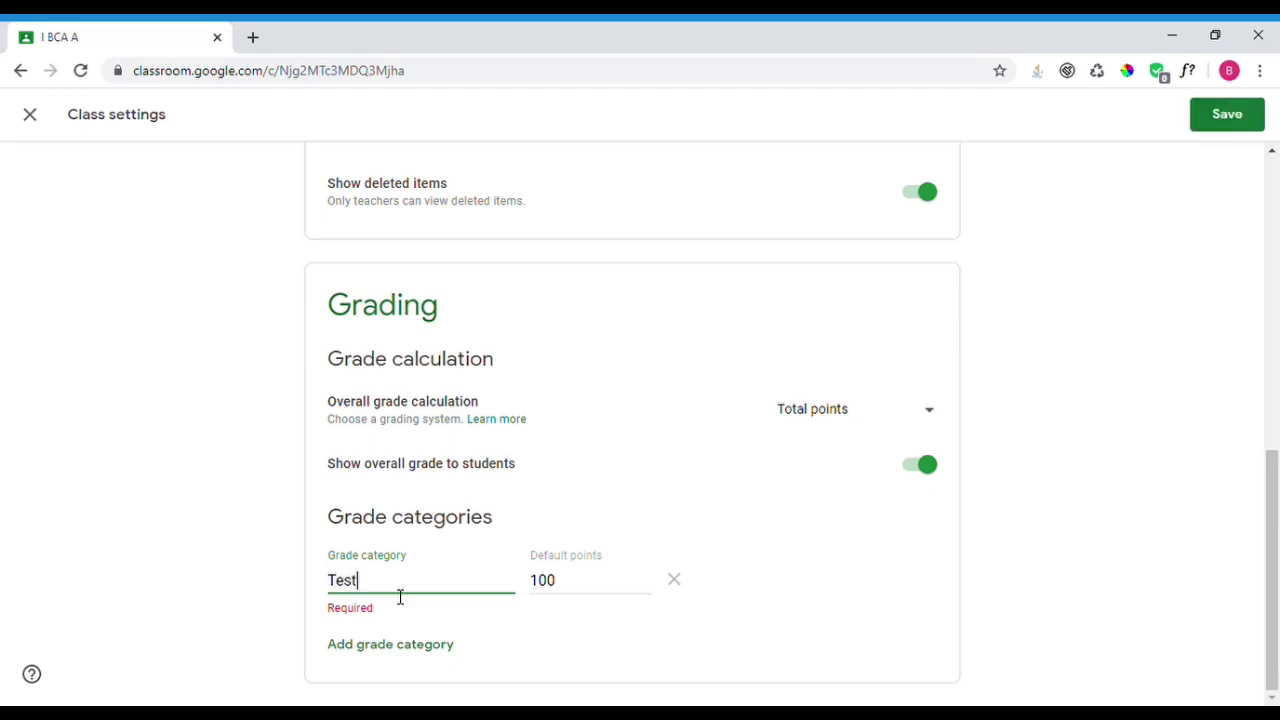
{"action": "key", "text": "Tab"}
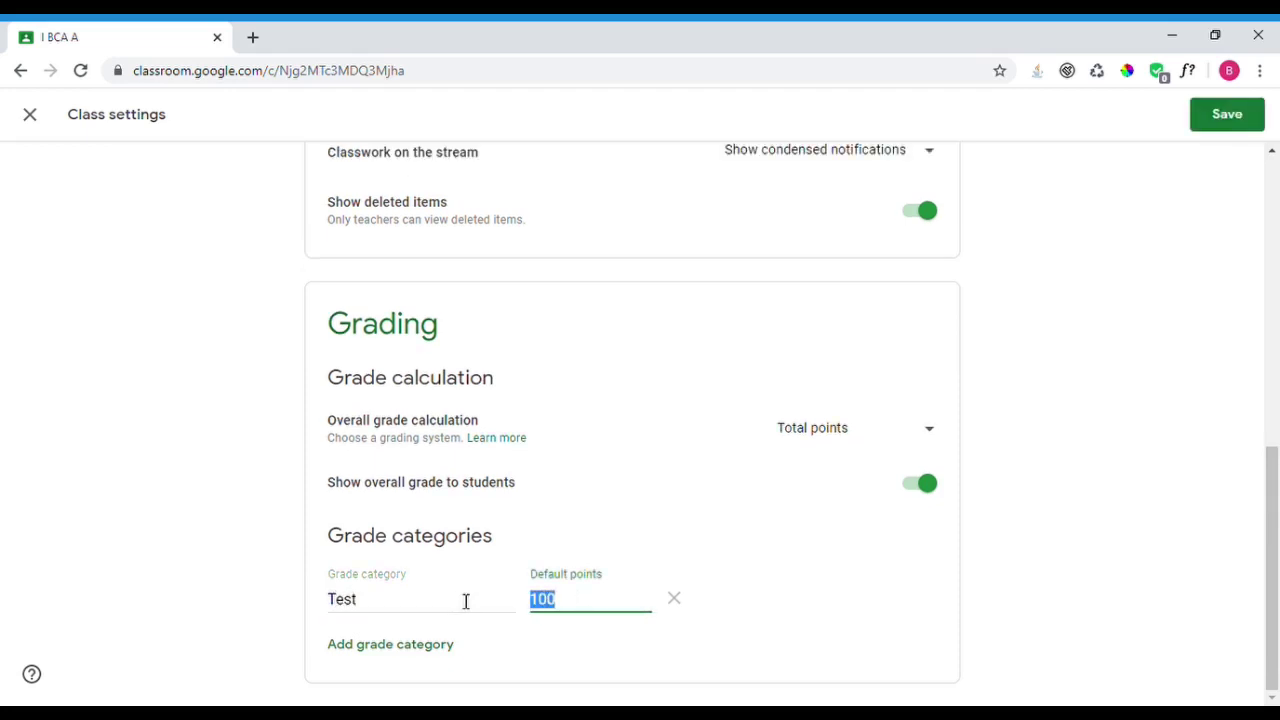
{"action": "type", "text": "50"}
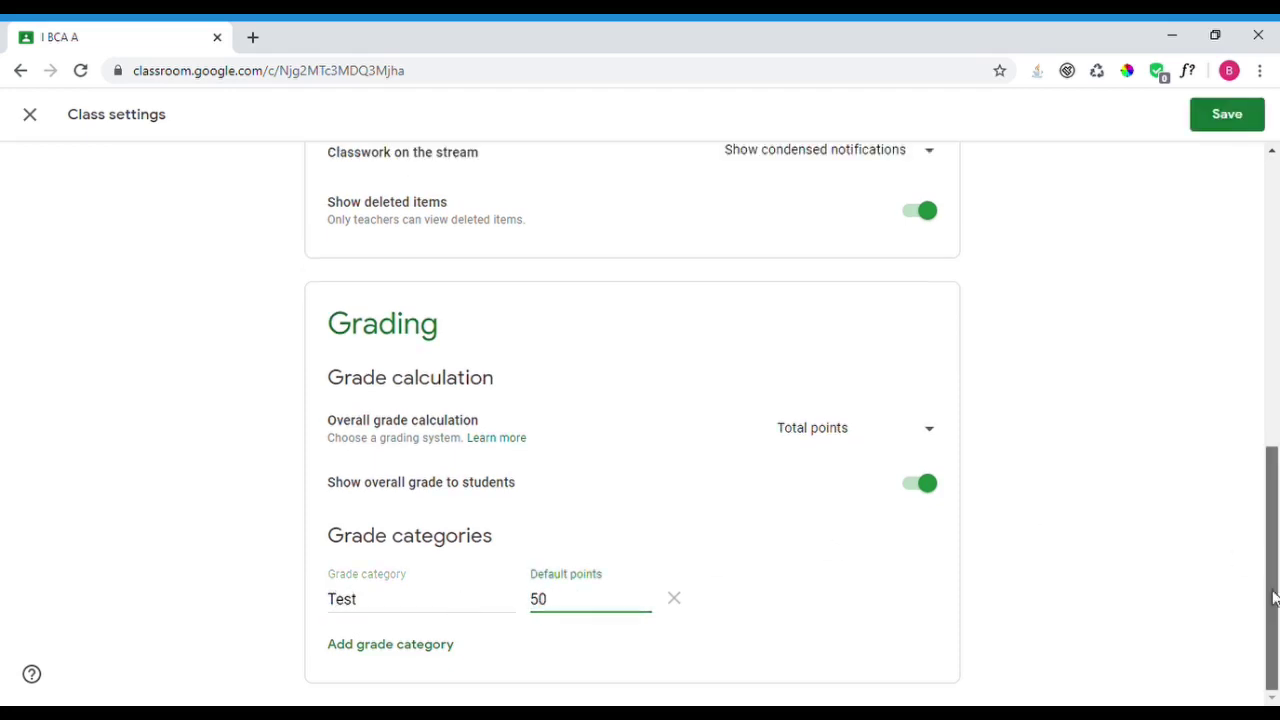
- Rename the first category to Test1 and add a second category Test2 worth 75 points
{"action": "left_click", "coordinate": [405, 648]}
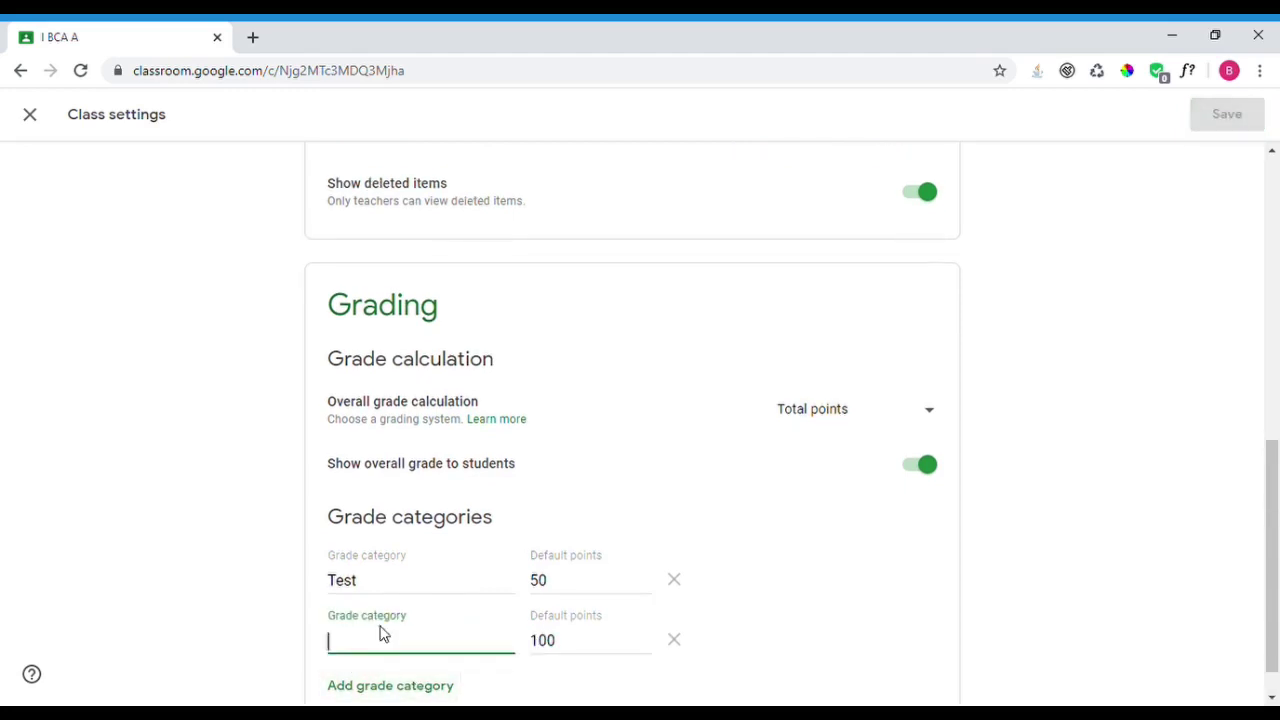
{"action": "left_click", "coordinate": [407, 589]}
{"action": "type", "text": "1"}
{"action": "left_click", "coordinate": [386, 652]}
{"action": "type", "text": "Test2"}
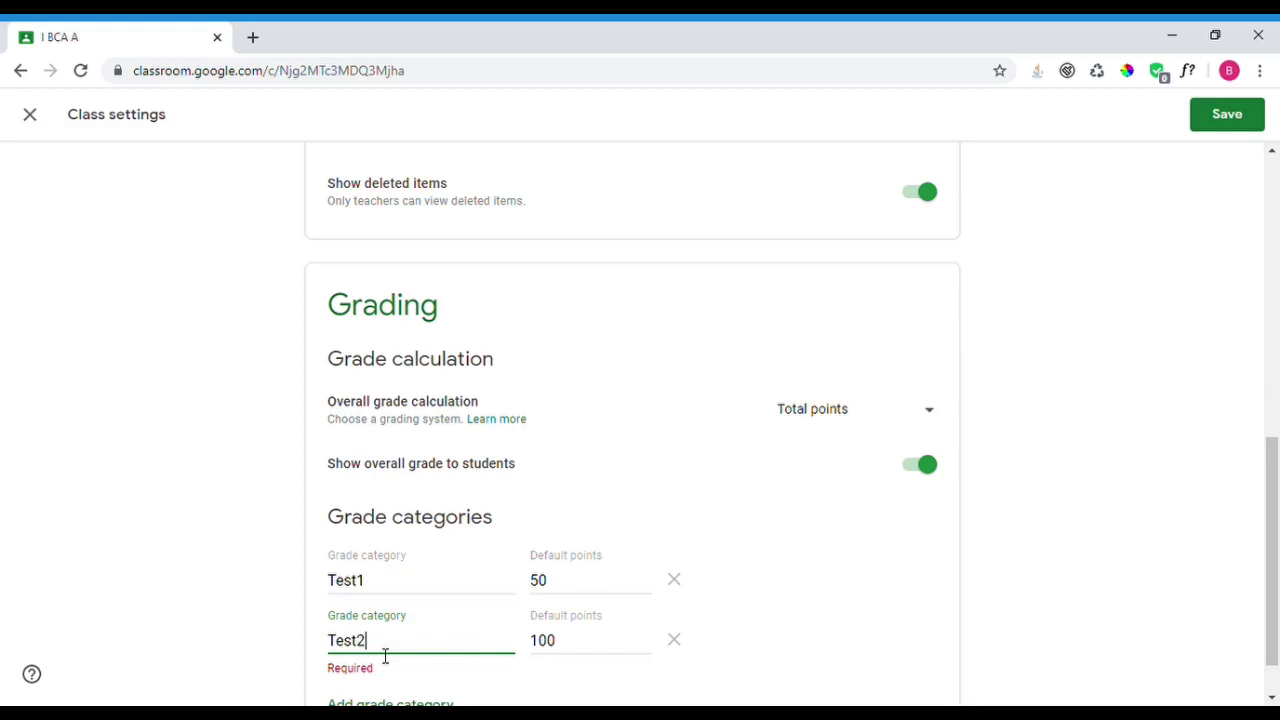
{"action": "key", "text": "Tab"}
{"action": "type", "text": "75"}
- Add a third category Assignment1 with 20 default points and save the class settings
{"action": "left_click", "coordinate": [440, 686]}
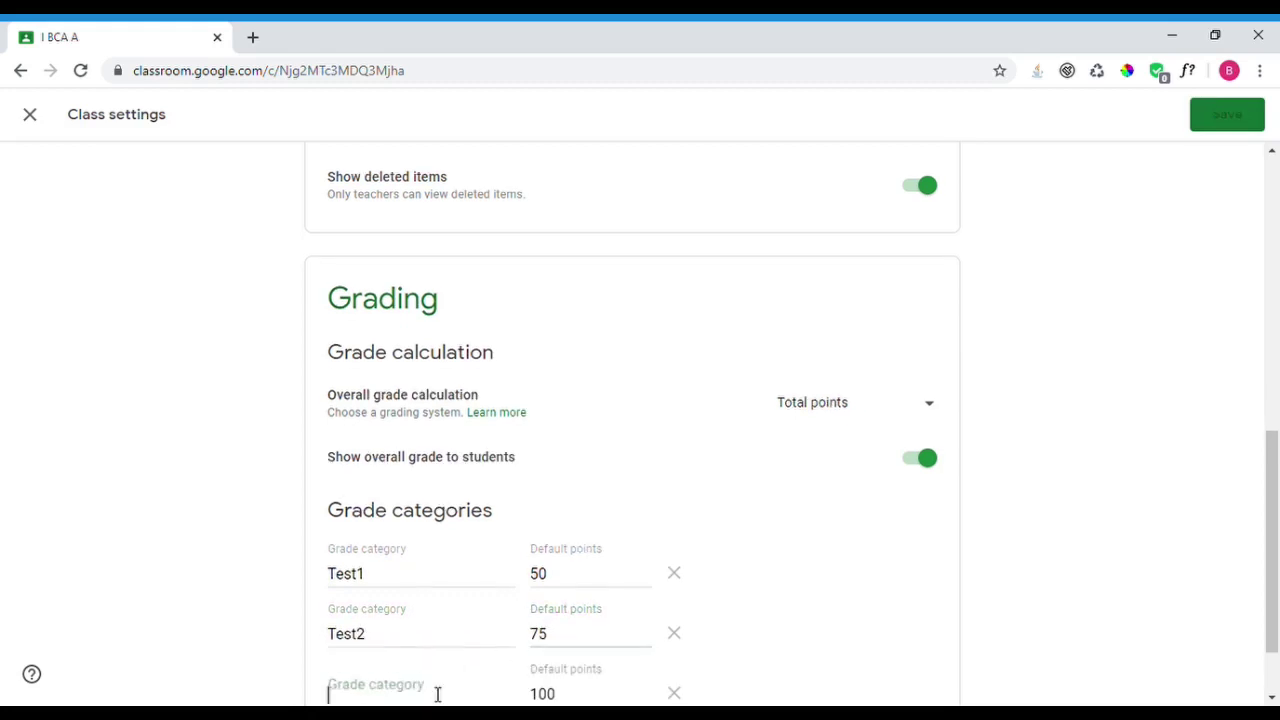
{"action": "left_click", "coordinate": [408, 675]}
{"action": "type", "text": "As"}
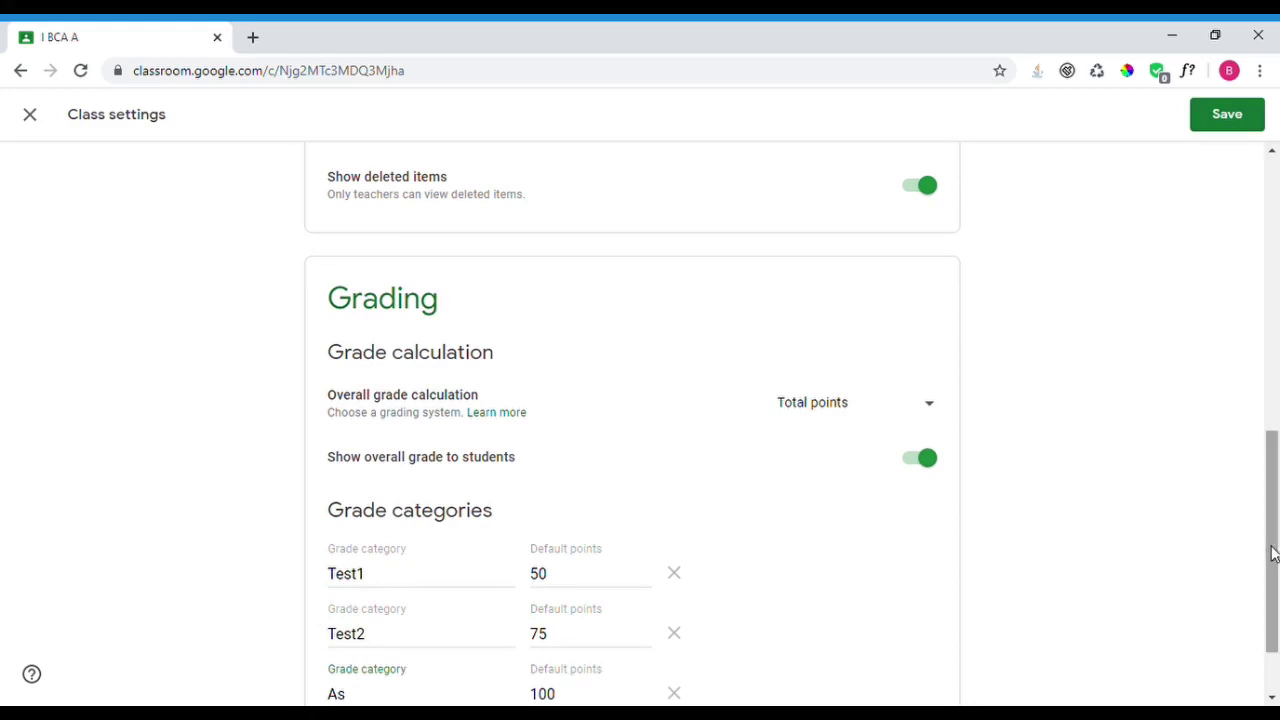
{"action": "scroll", "coordinate": [1275, 600], "scroll_direction": "down", "scroll_amount": 1}
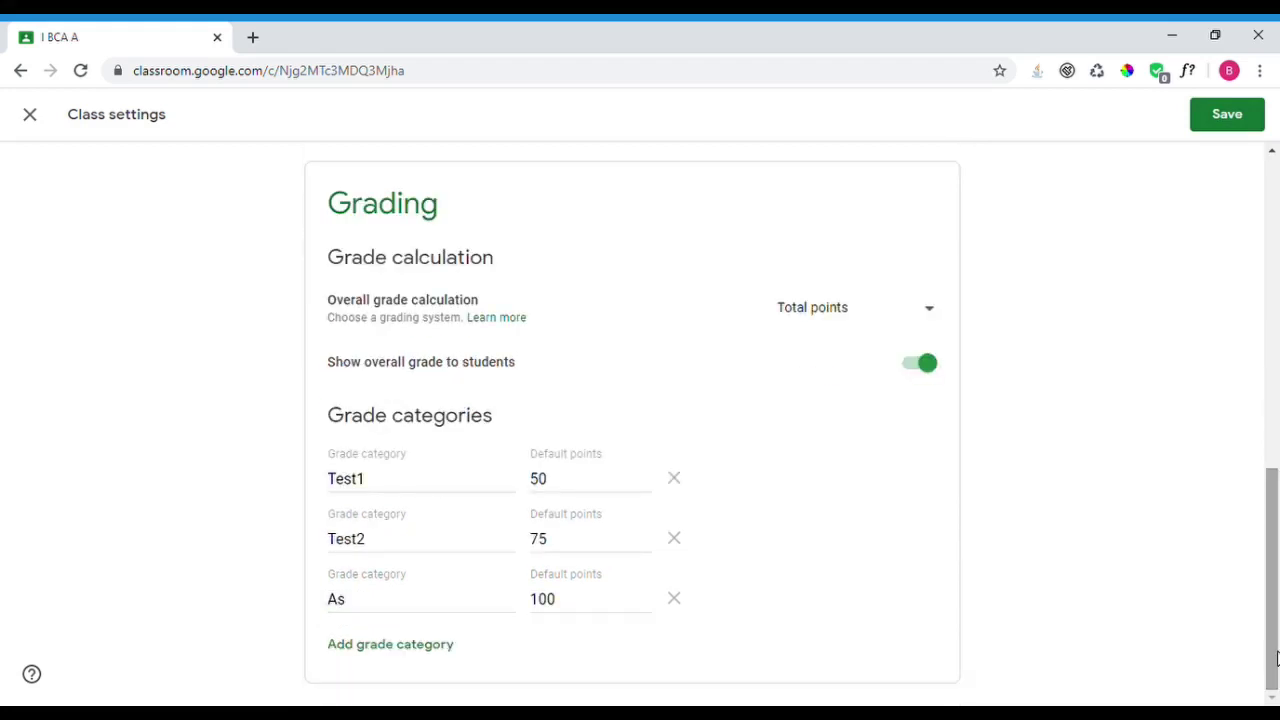
{"action": "left_click", "coordinate": [414, 599]}
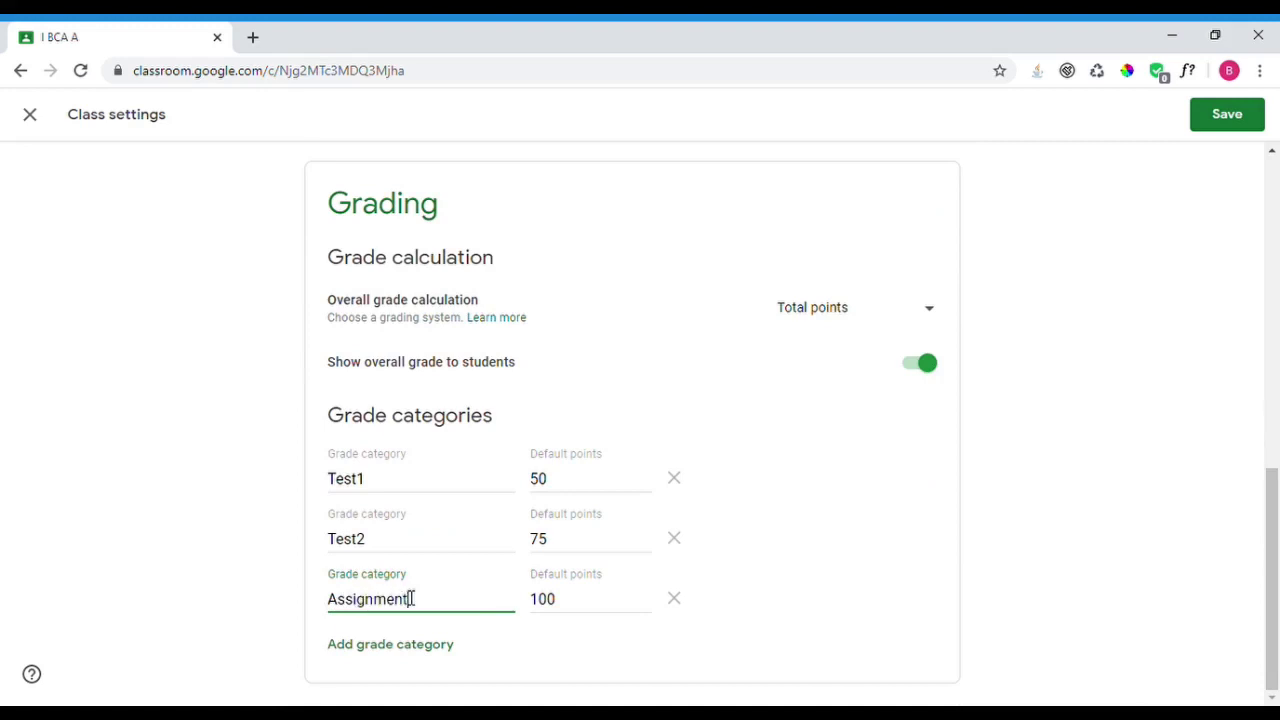
{"action": "key", "text": "Tab"}
{"action": "type", "text": "2"}
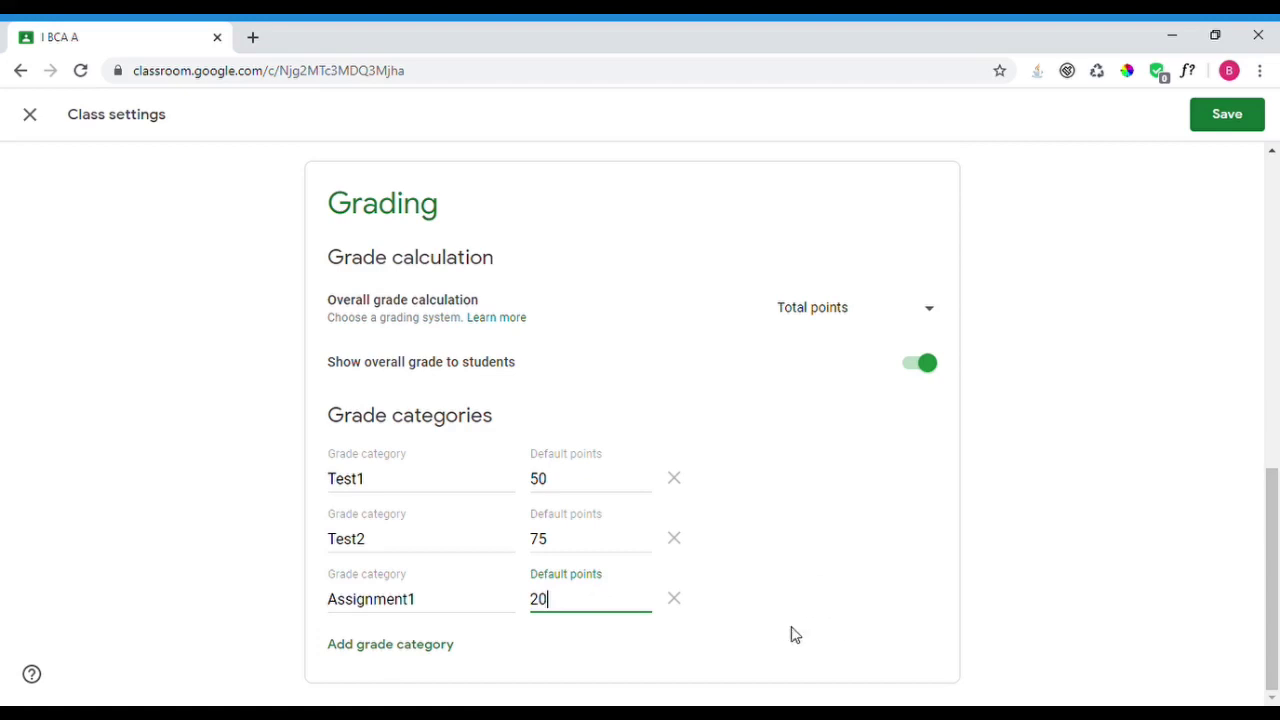
{"action": "left_click_drag", "start_coordinate": [1271, 628], "coordinate": [1271, 310]}
{"action": "left_click", "coordinate": [1260, 118]}
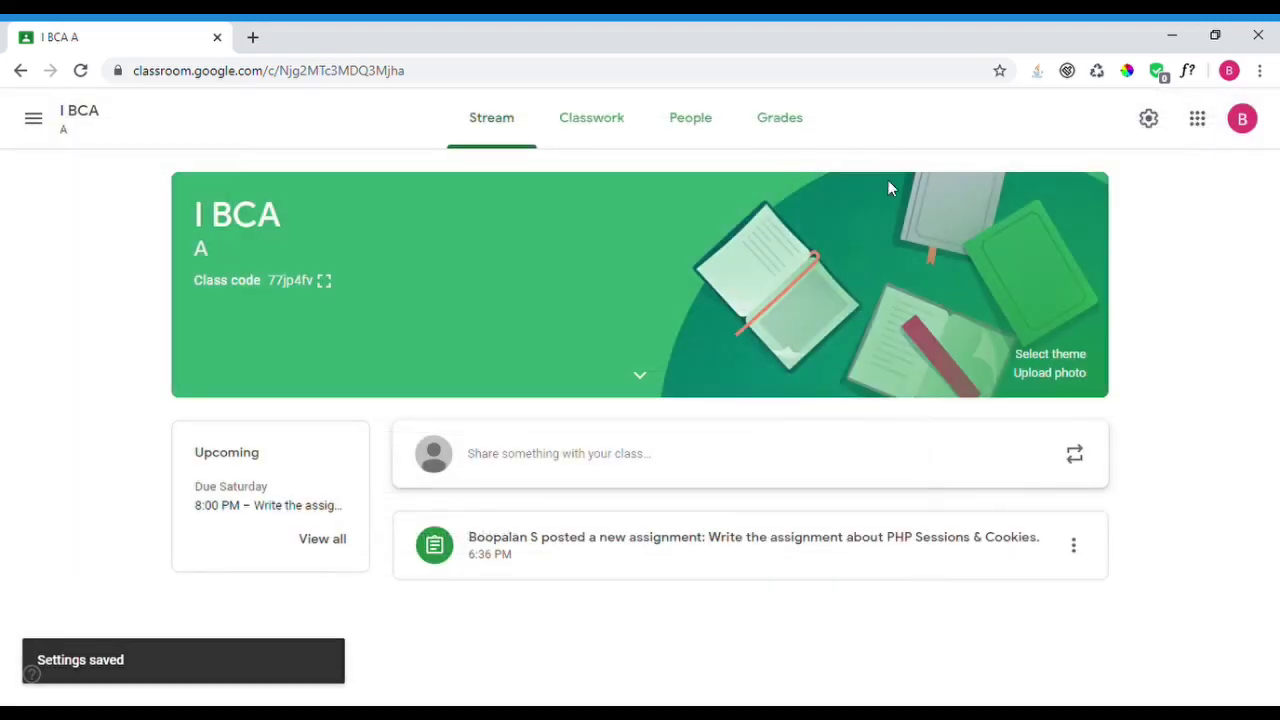
- On Classwork, check and close the options for the PHP assignment and PHP Programming topic
{"action": "left_click", "coordinate": [609, 128]}
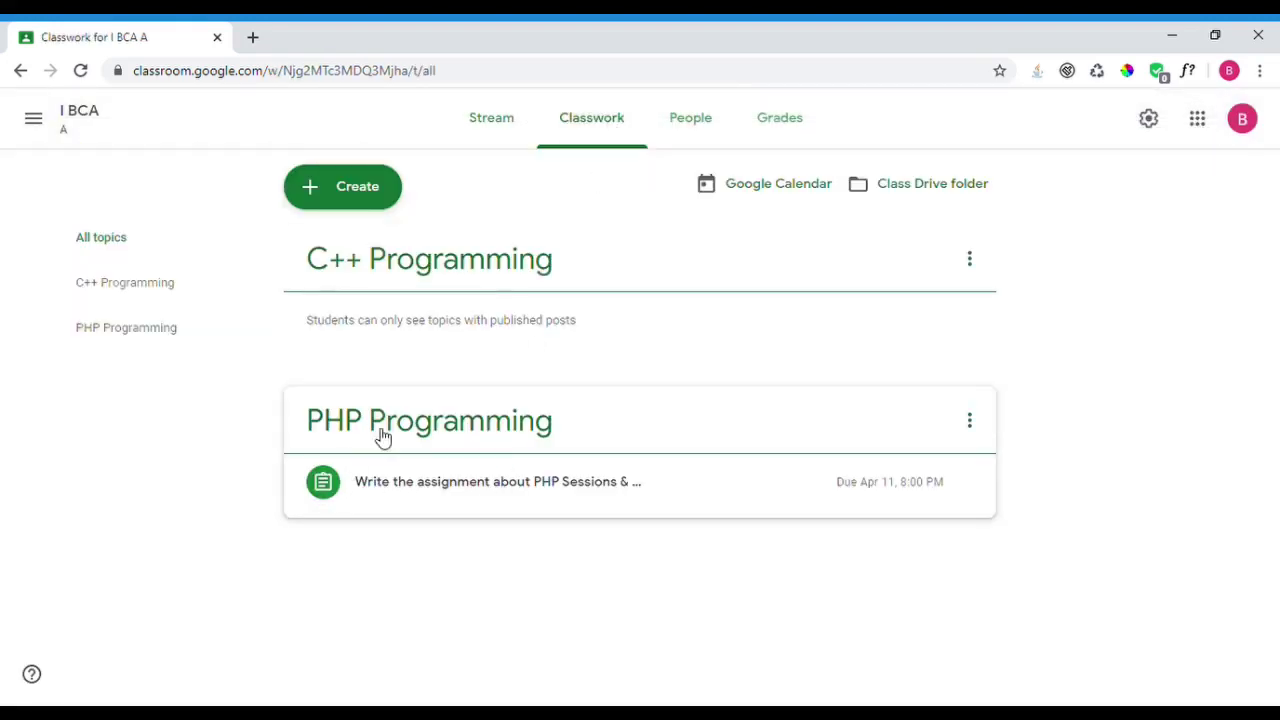
{"action": "left_click", "coordinate": [974, 490]}
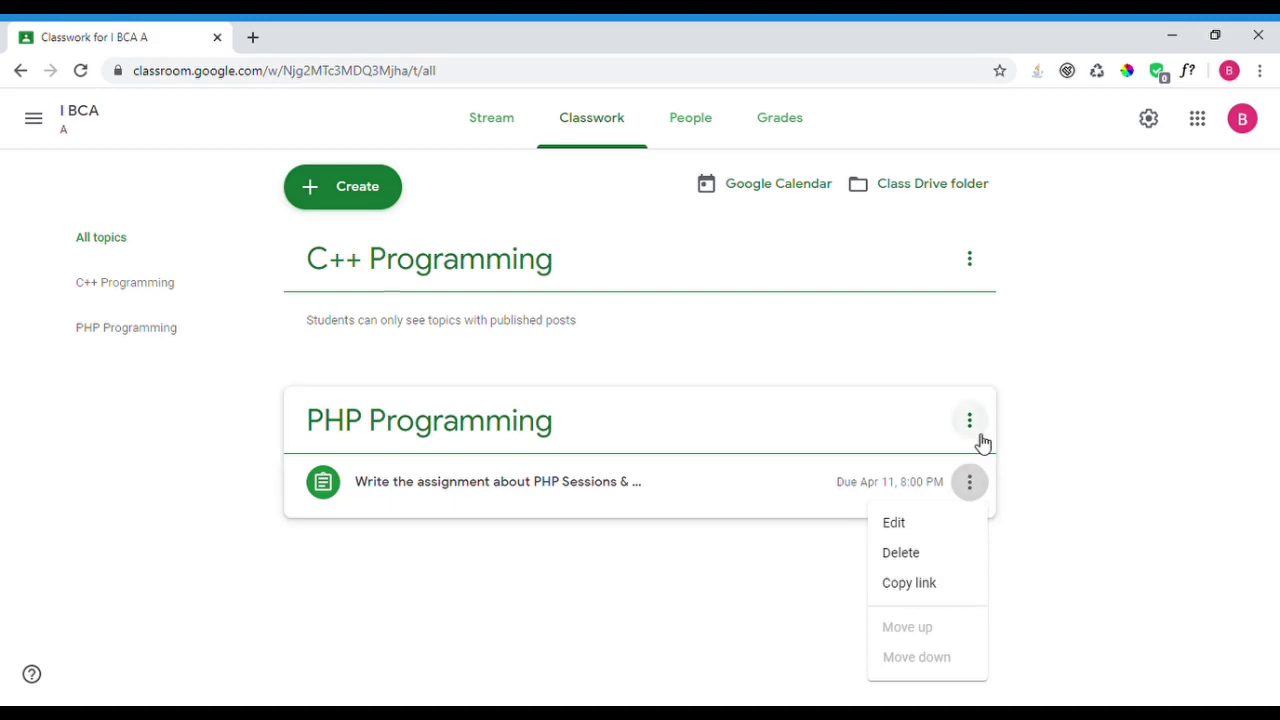
{"action": "left_click", "coordinate": [981, 442]}
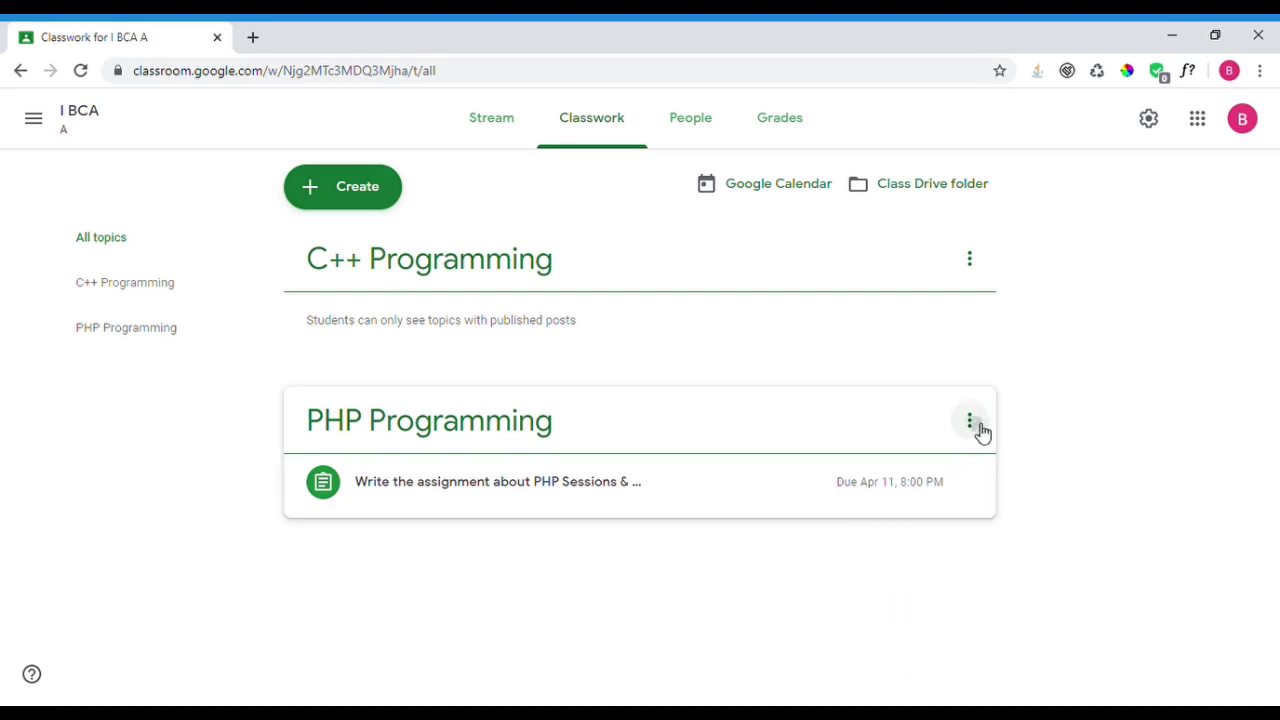
{"action": "left_click", "coordinate": [976, 429]}
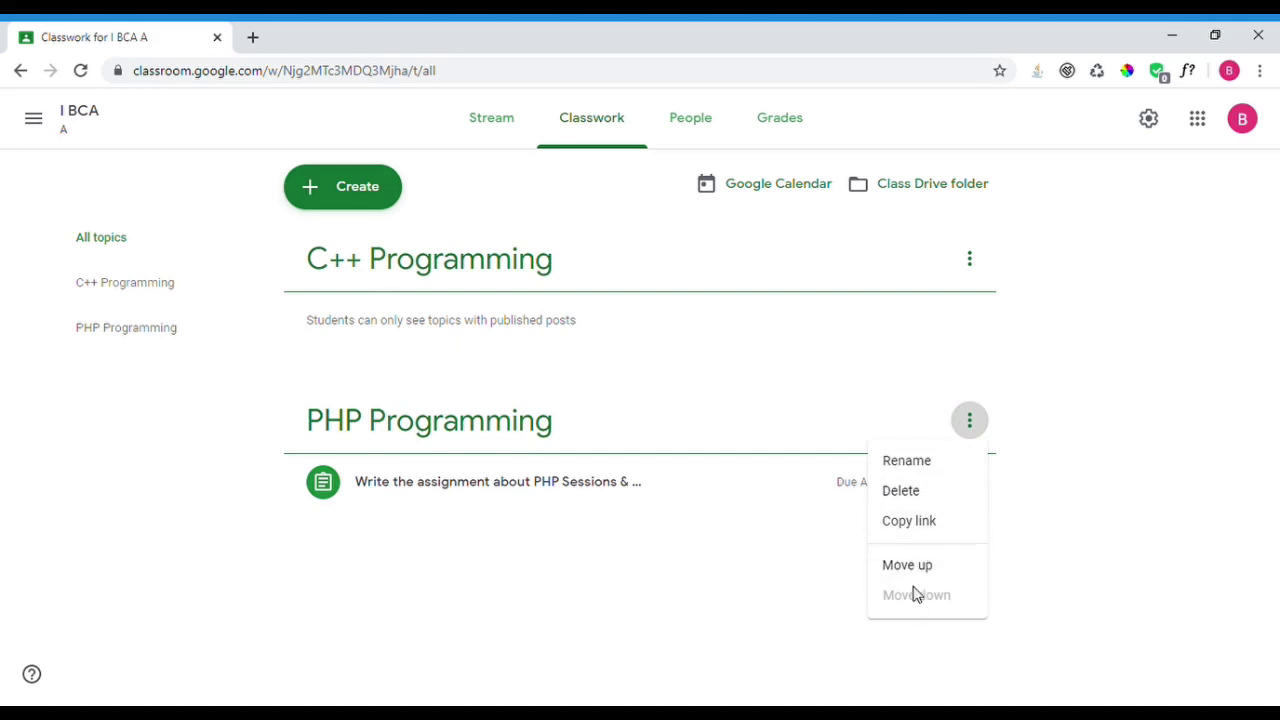
{"action": "left_click", "coordinate": [466, 589]}
- Move PHP Programming above C++ Programming and back, then edit PHP Sessions & Cookies
{"action": "left_click_drag", "start_coordinate": [600, 420], "coordinate": [610, 240]}
{"action": "left_click_drag", "start_coordinate": [580, 414], "coordinate": [599, 245]}
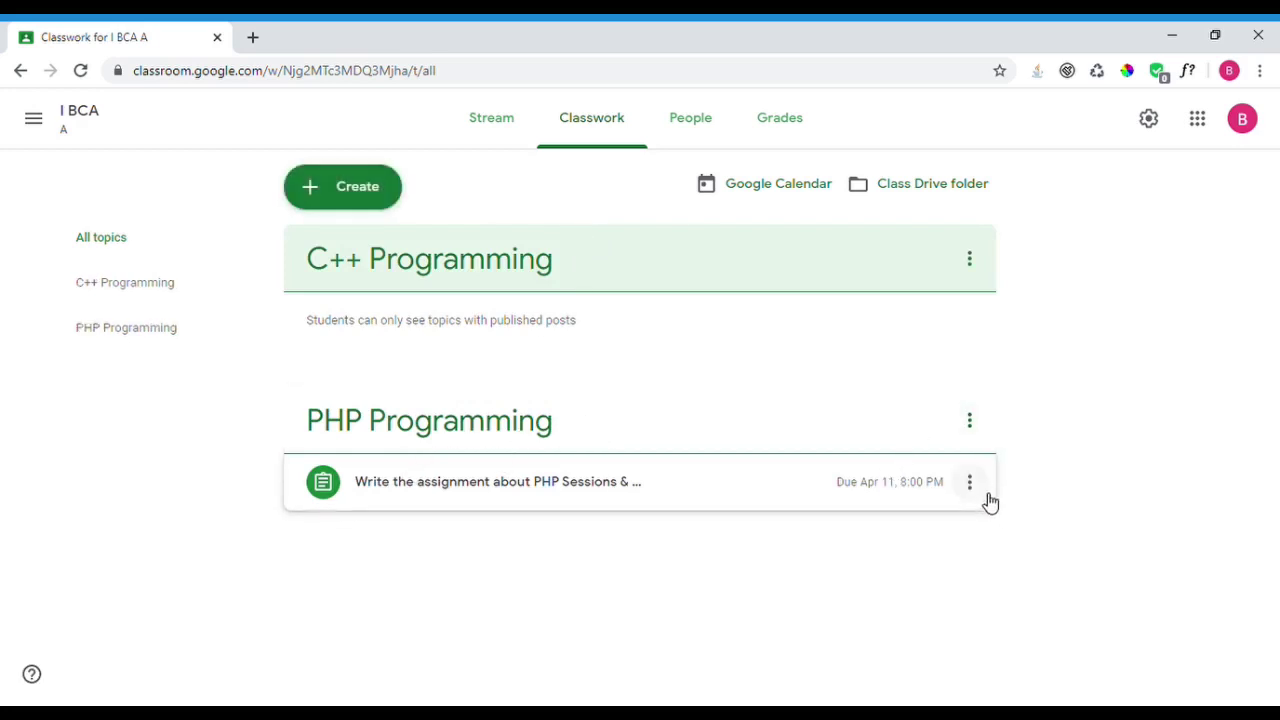
{"action": "left_click", "coordinate": [969, 482]}
{"action": "left_click", "coordinate": [895, 530]}
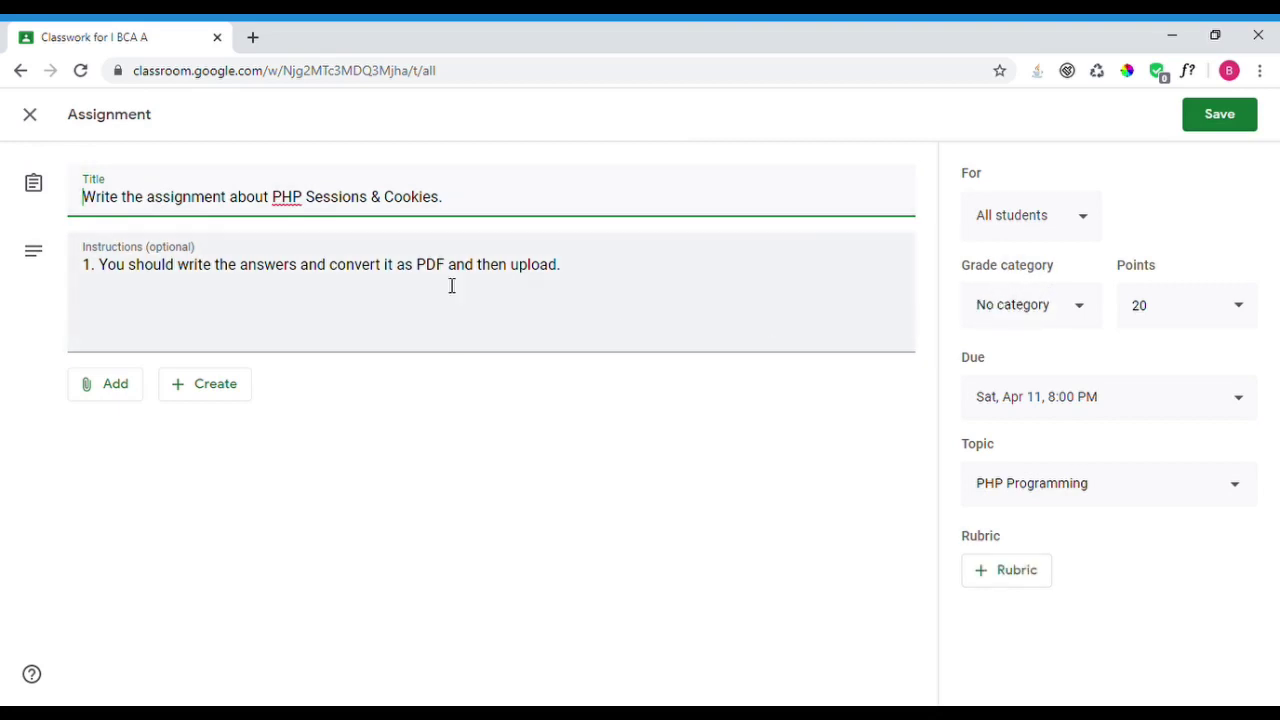
- Put PHP Sessions & Cookies in the Test1 category, save, and confirm the 50-point update
{"action": "left_click", "coordinate": [1066, 318]}
{"action": "left_click", "coordinate": [1014, 352]}
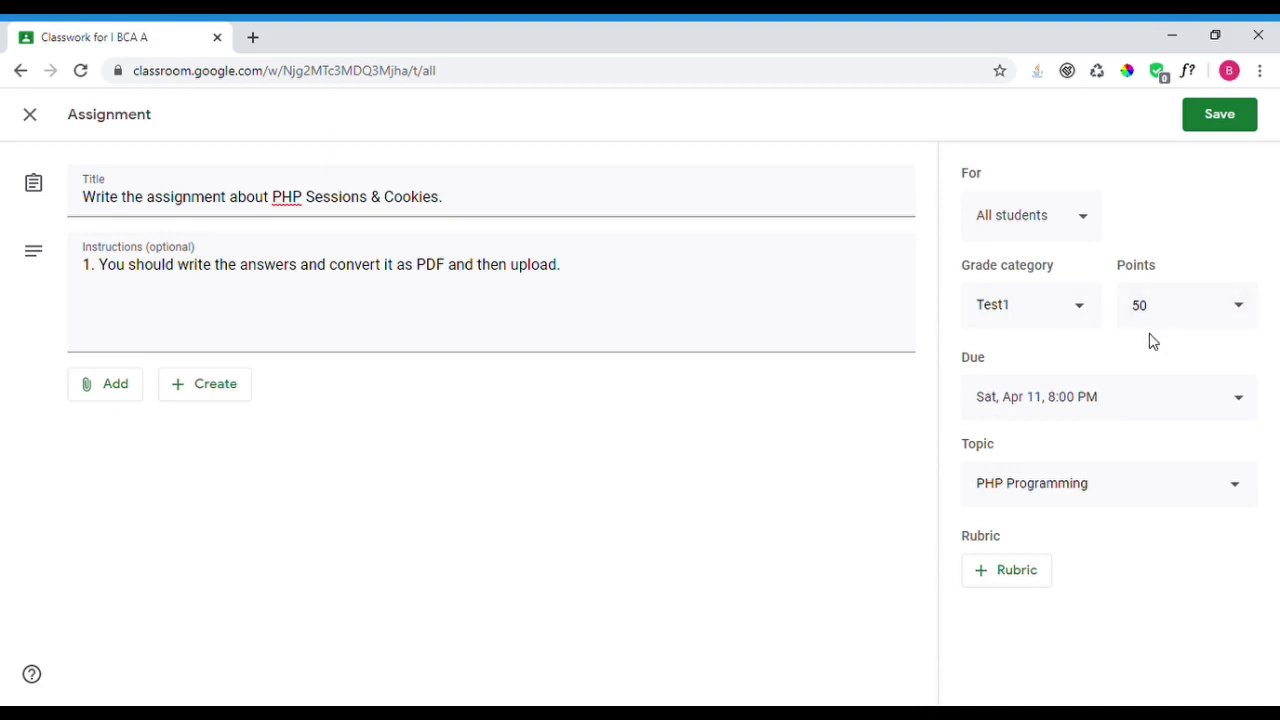
{"action": "left_click", "coordinate": [1220, 114]}
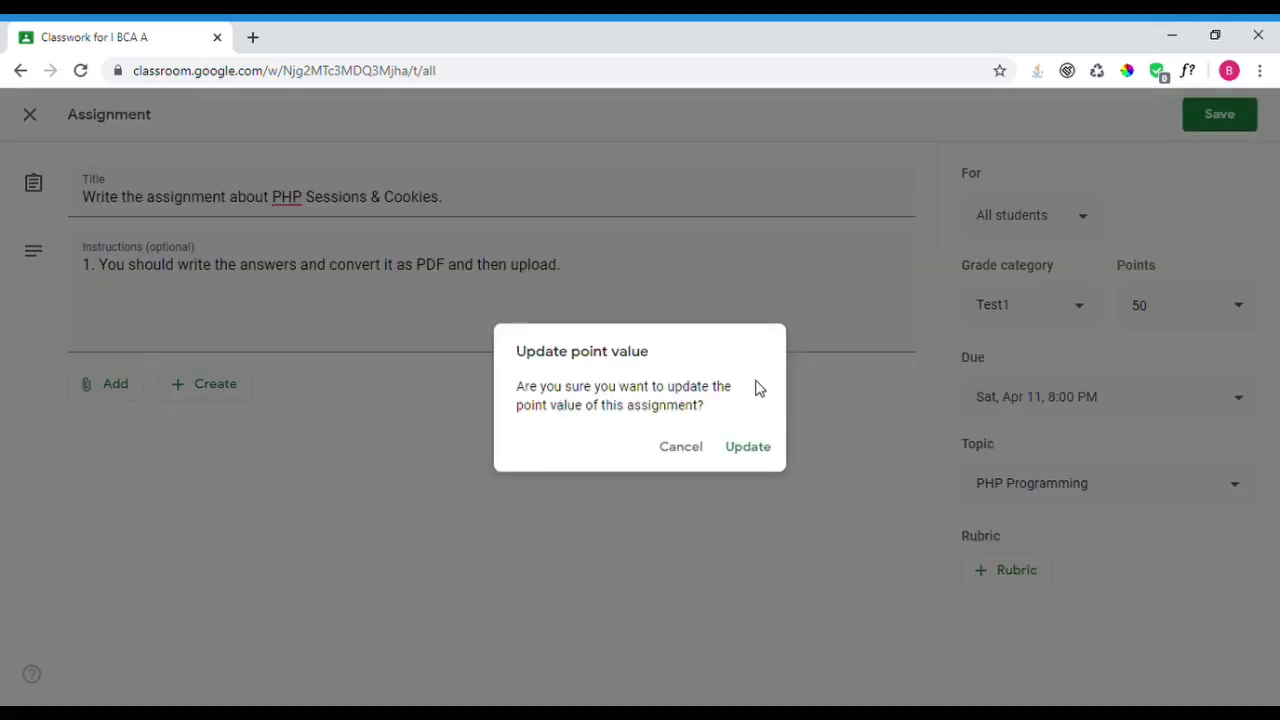
{"action": "left_click", "coordinate": [763, 453]}
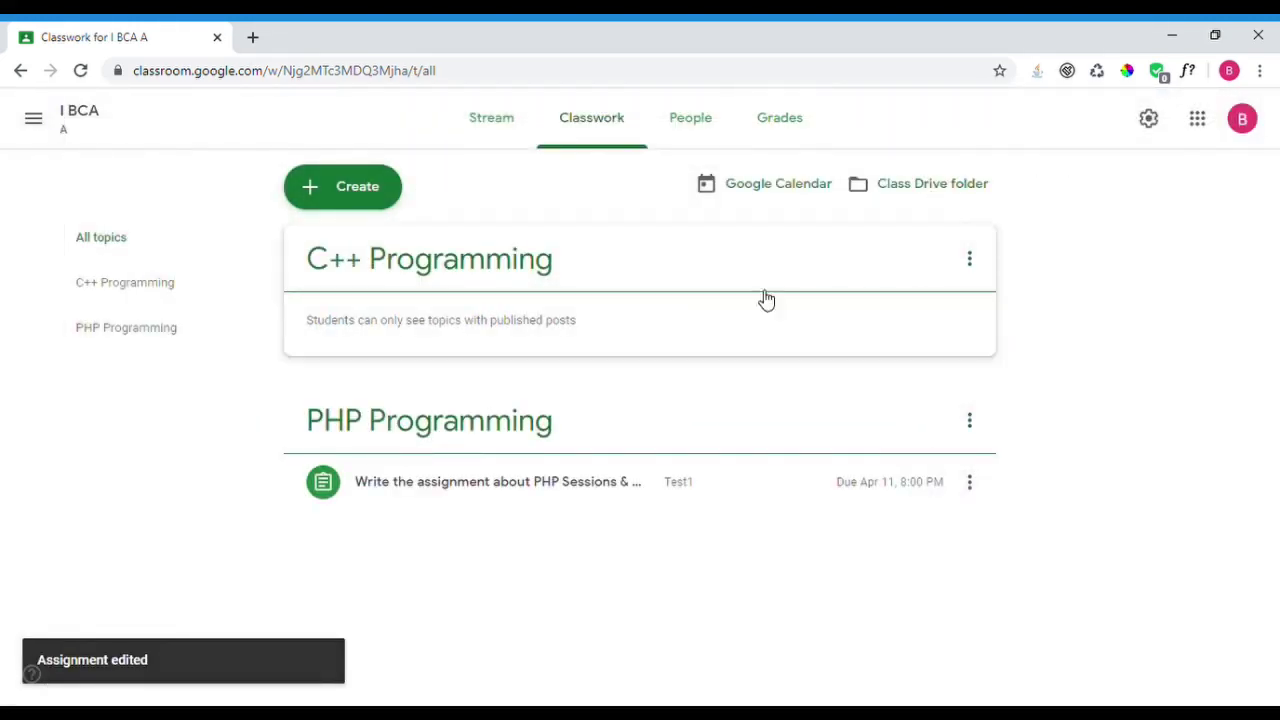
{"action": "left_click", "coordinate": [912, 200]}
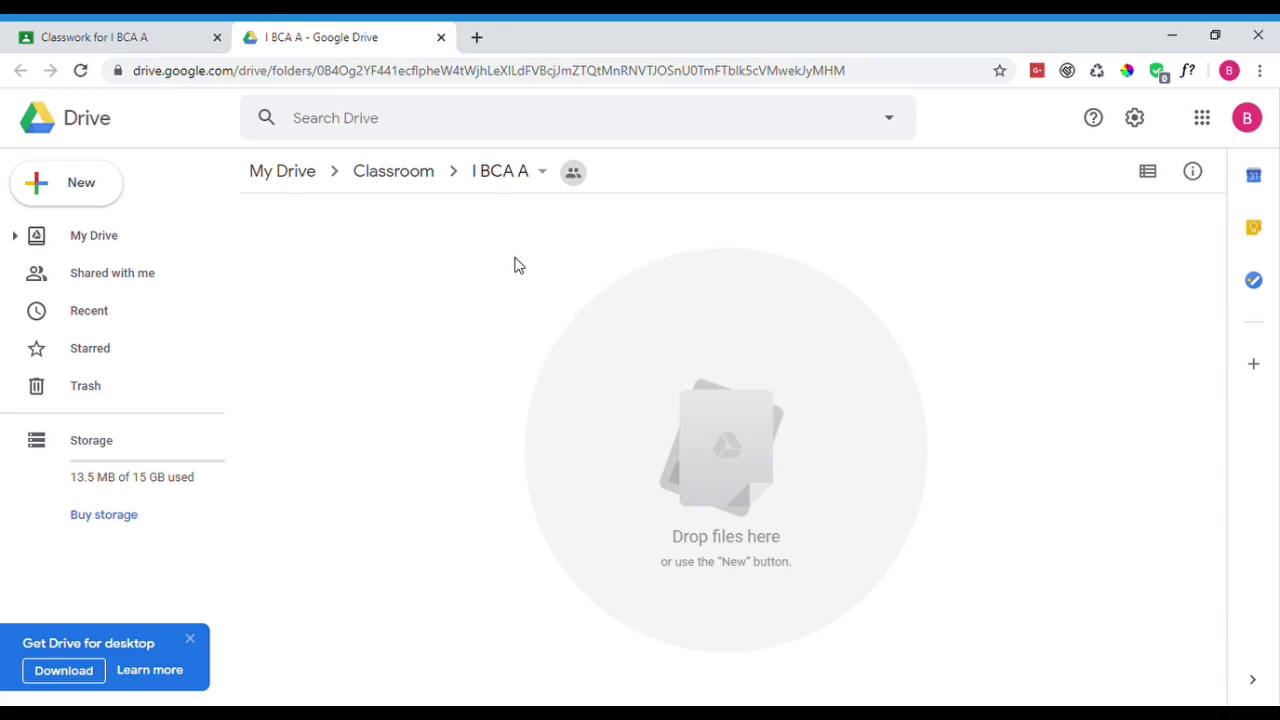
{"action": "left_click", "coordinate": [441, 38]}
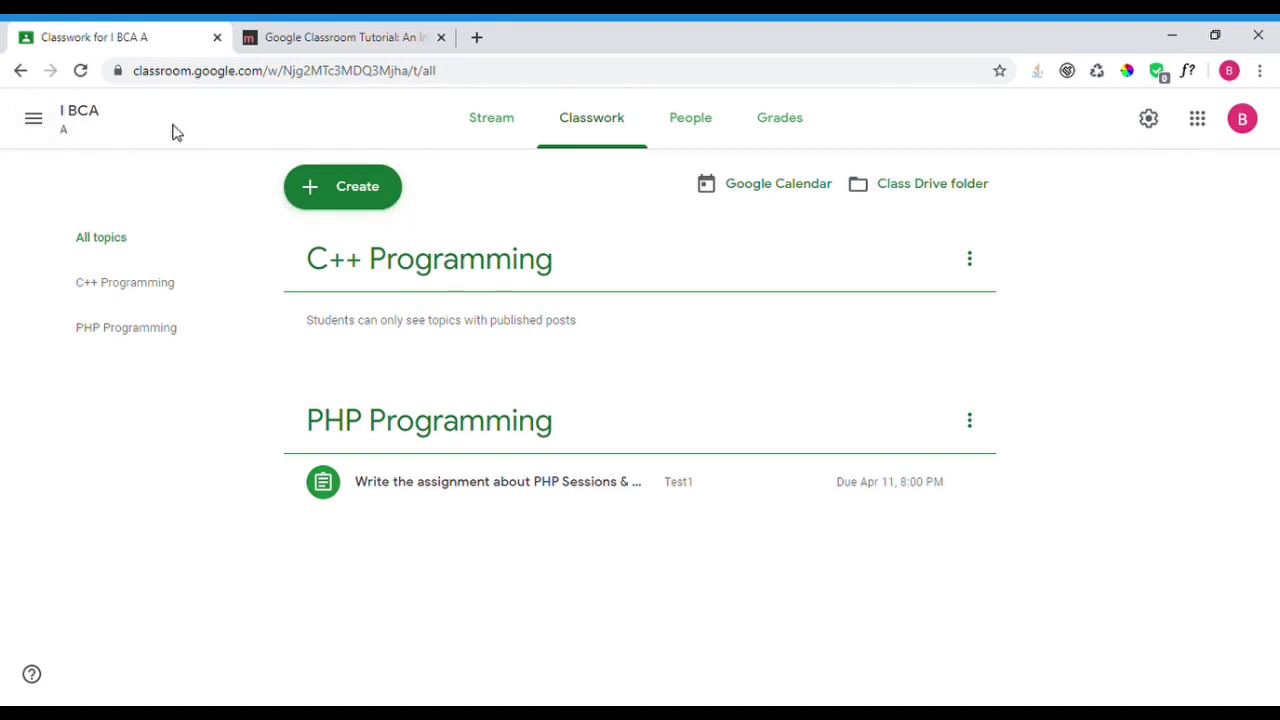
- From the Classes list, archive the BCA Student Materials 2020 class and confirm
{"action": "left_click", "coordinate": [33, 119]}
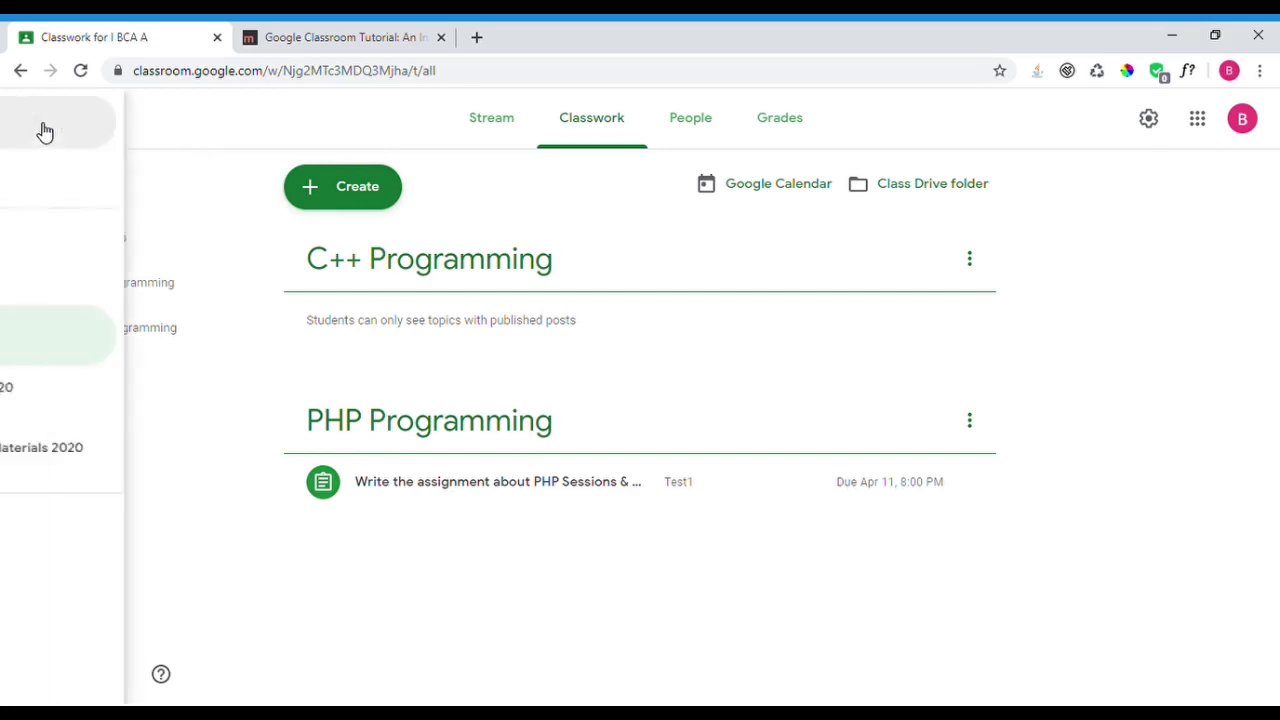
{"action": "left_click", "coordinate": [102, 133]}
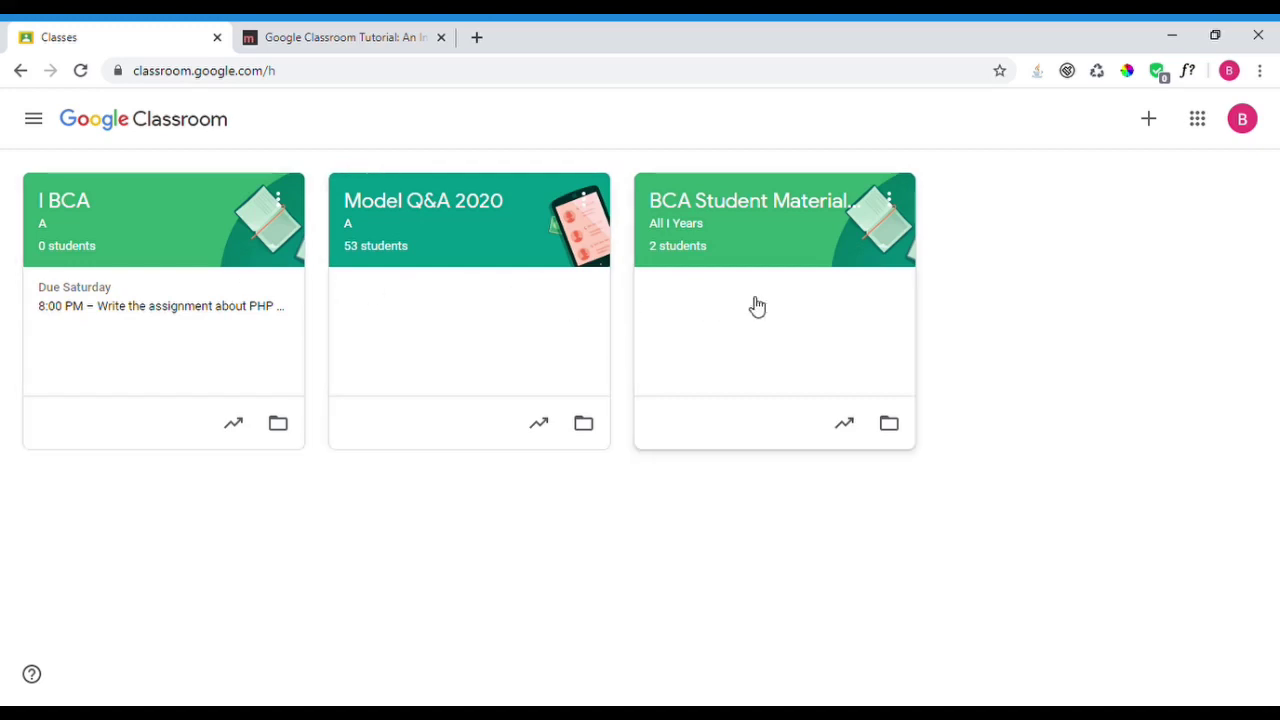
{"action": "left_click", "coordinate": [891, 206]}
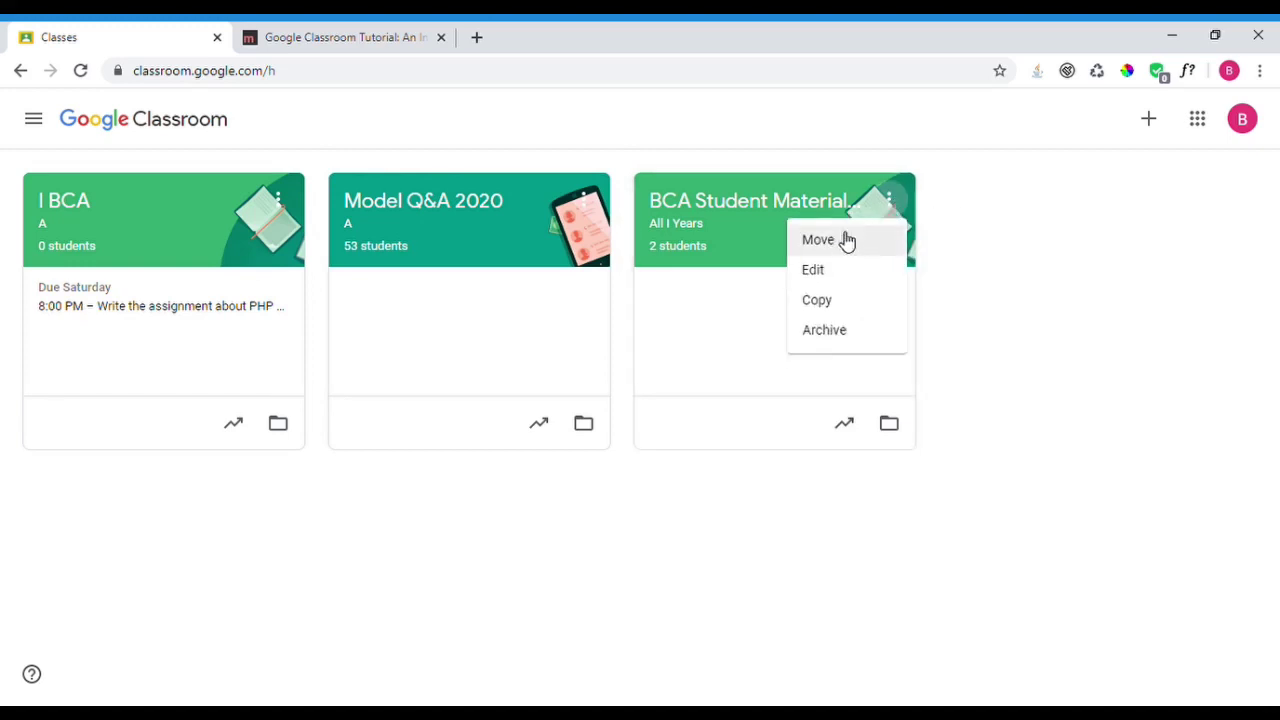
{"action": "left_click", "coordinate": [848, 338]}
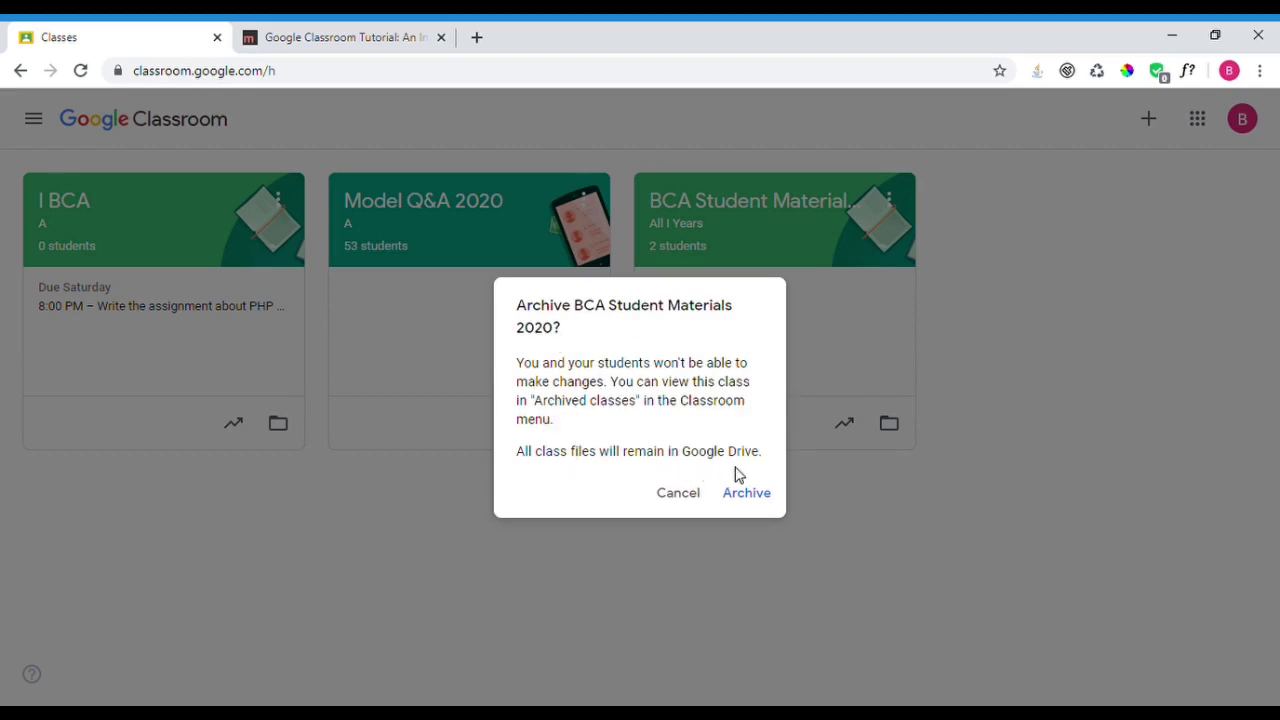
{"action": "left_click", "coordinate": [755, 496]}
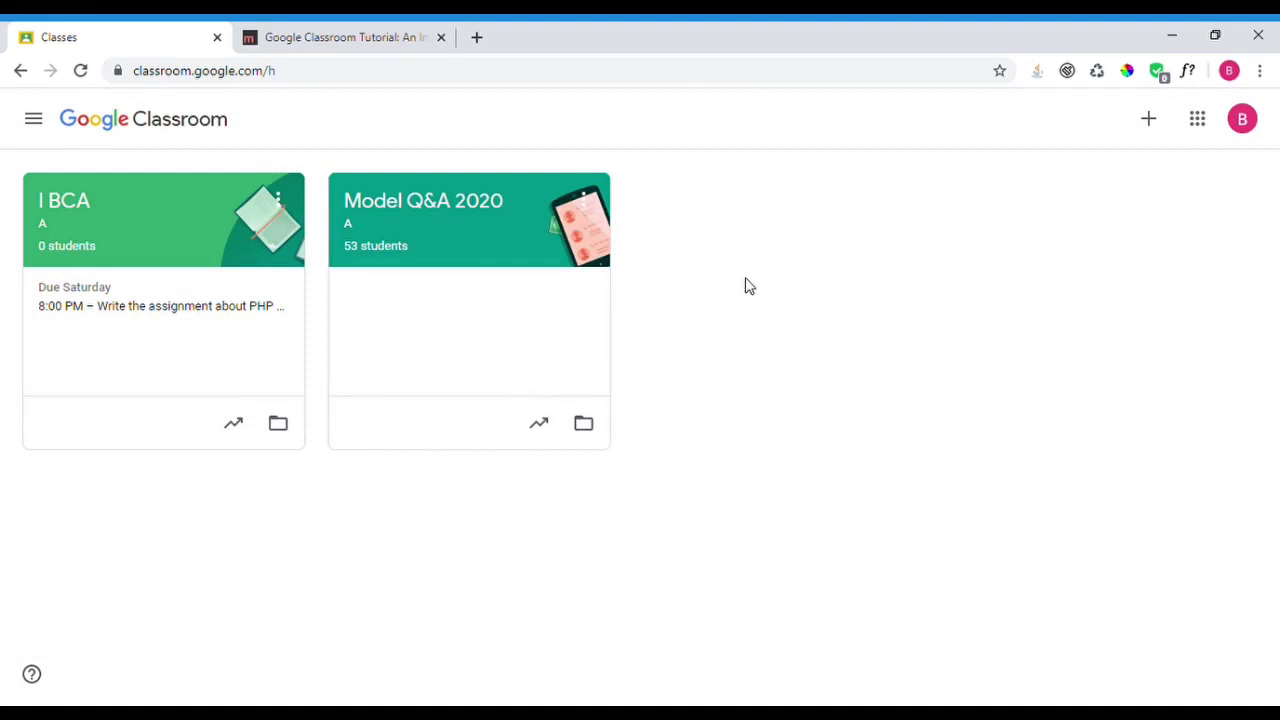
- Permanently delete BCA Student Materials 2020 from Archived classes, then return to the Classes list
{"action": "left_click", "coordinate": [36, 121]}
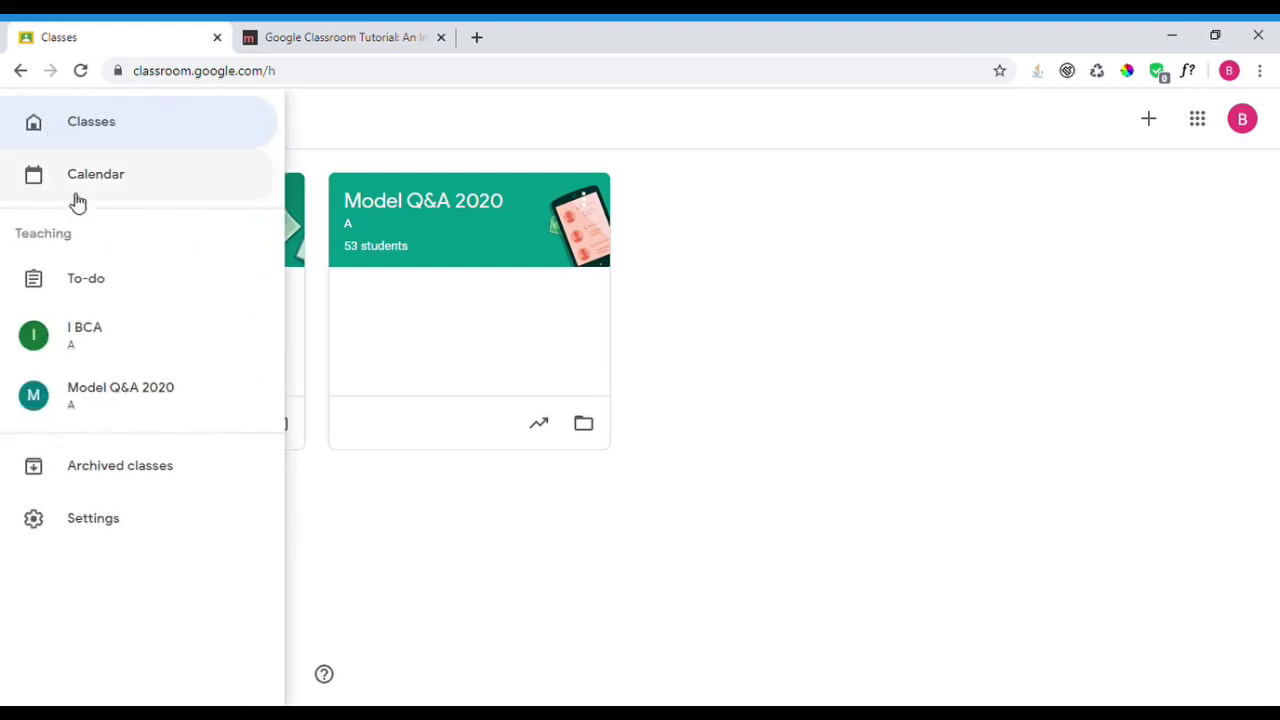
{"action": "left_click", "coordinate": [106, 477]}
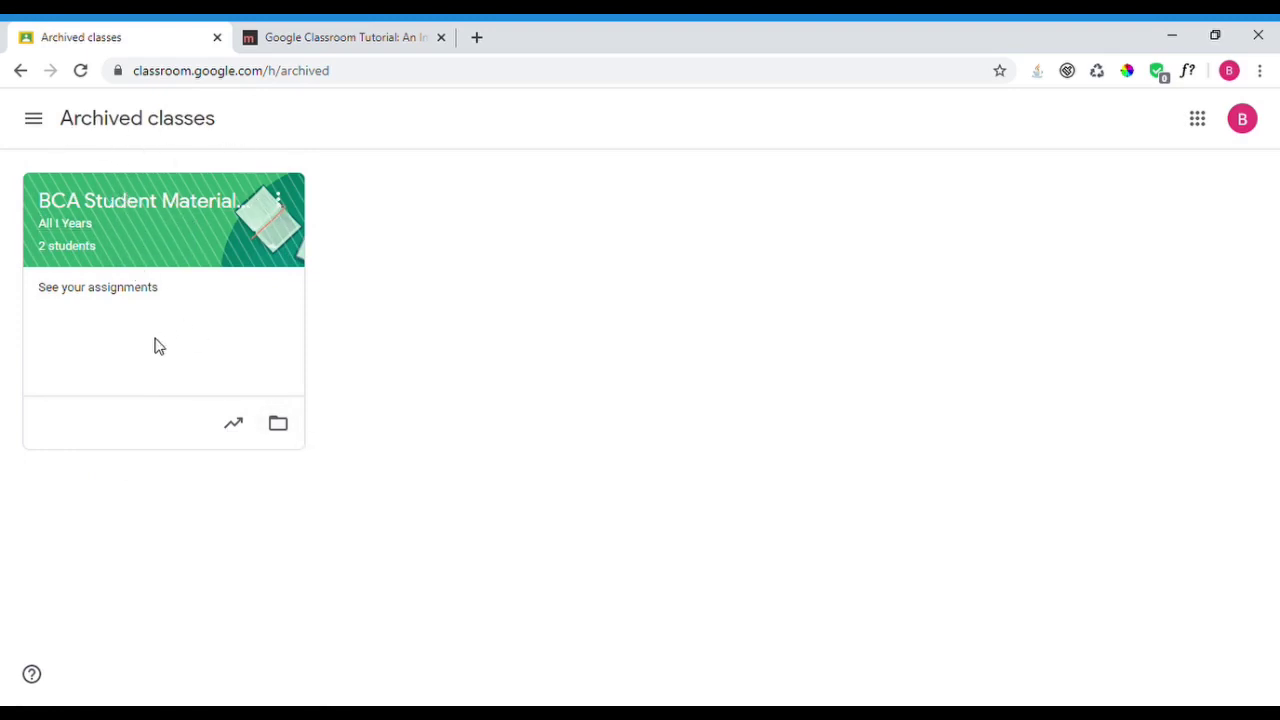
{"action": "left_click", "coordinate": [280, 203]}
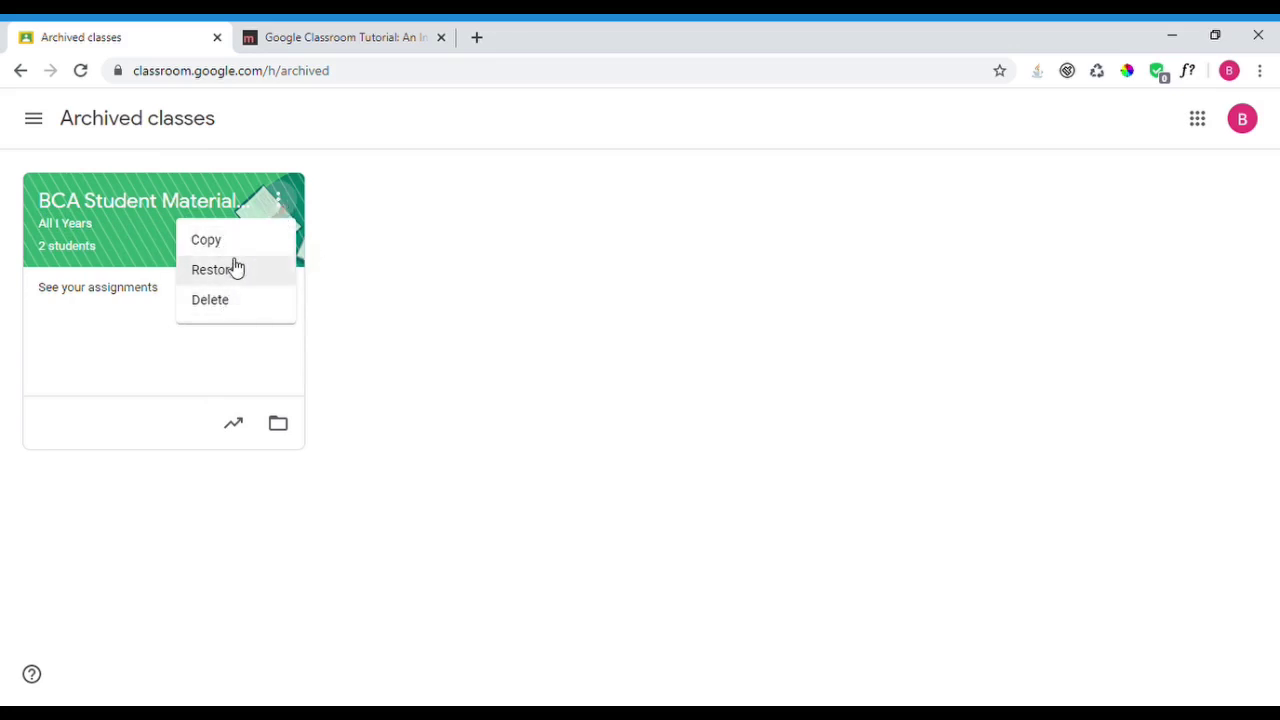
{"action": "left_click", "coordinate": [220, 304]}
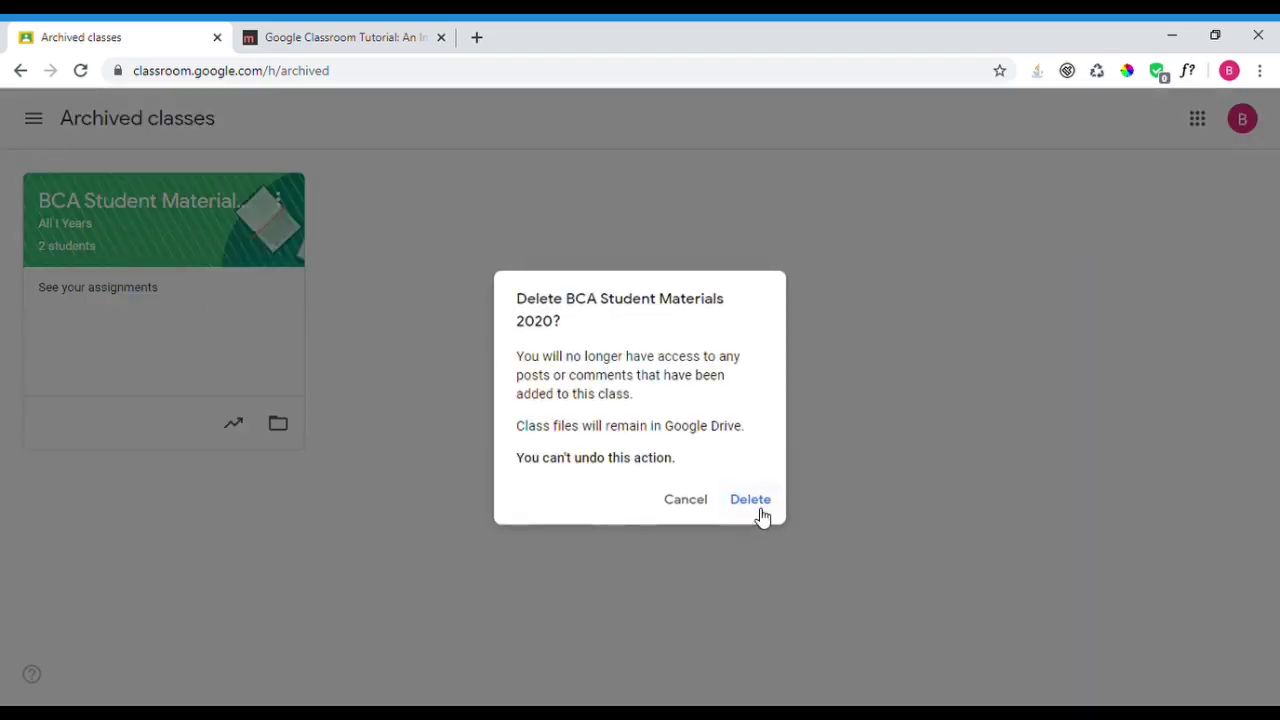
{"action": "left_click", "coordinate": [758, 512]}
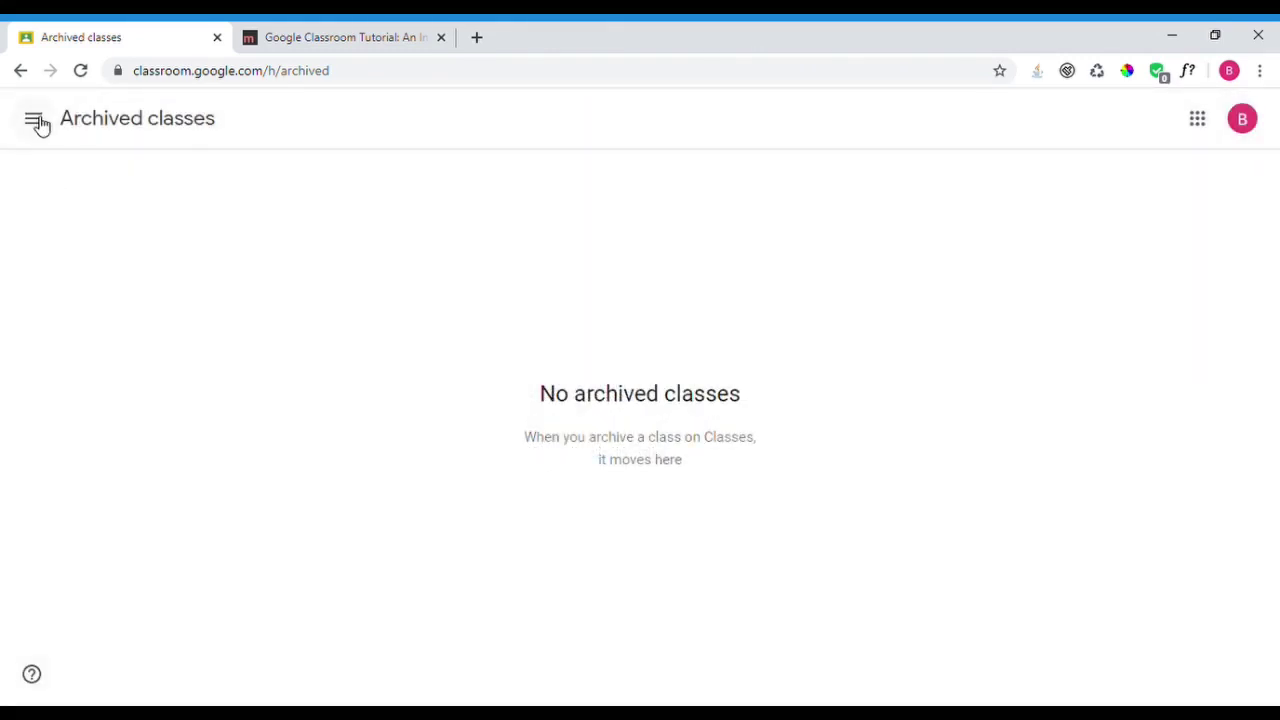
{"action": "left_click", "coordinate": [35, 120]}
{"action": "left_click", "coordinate": [80, 127]}
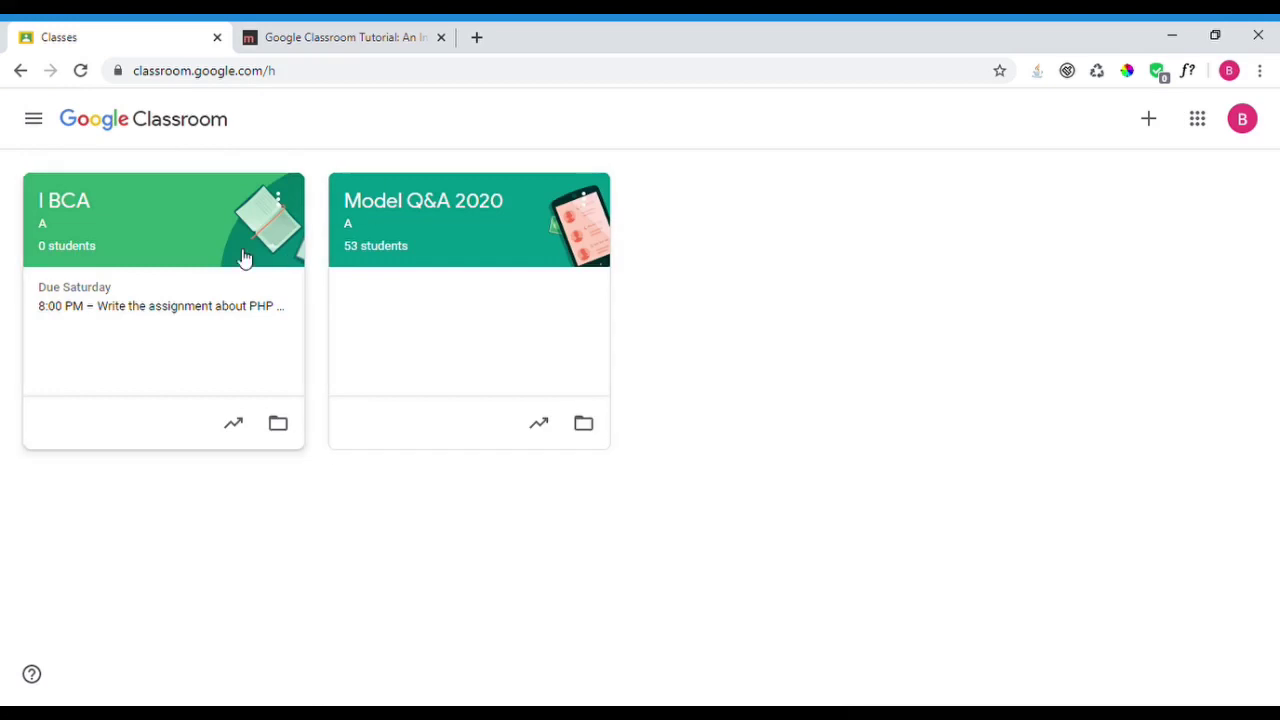